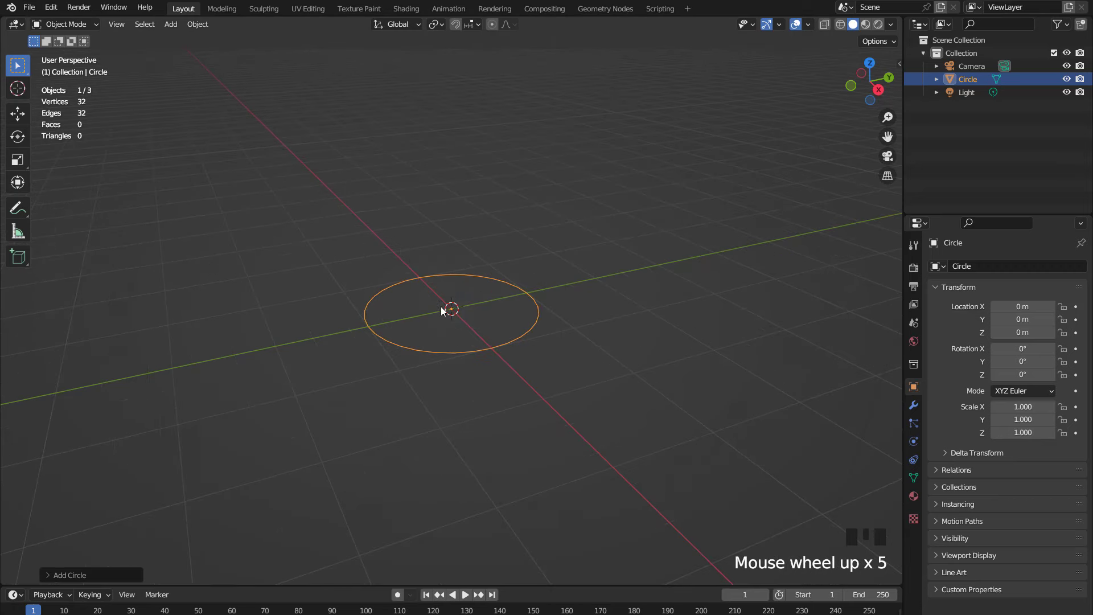
Set the new circle to 12 vertices with a Triangle Fan fill.
click(62, 574)
click(165, 432)
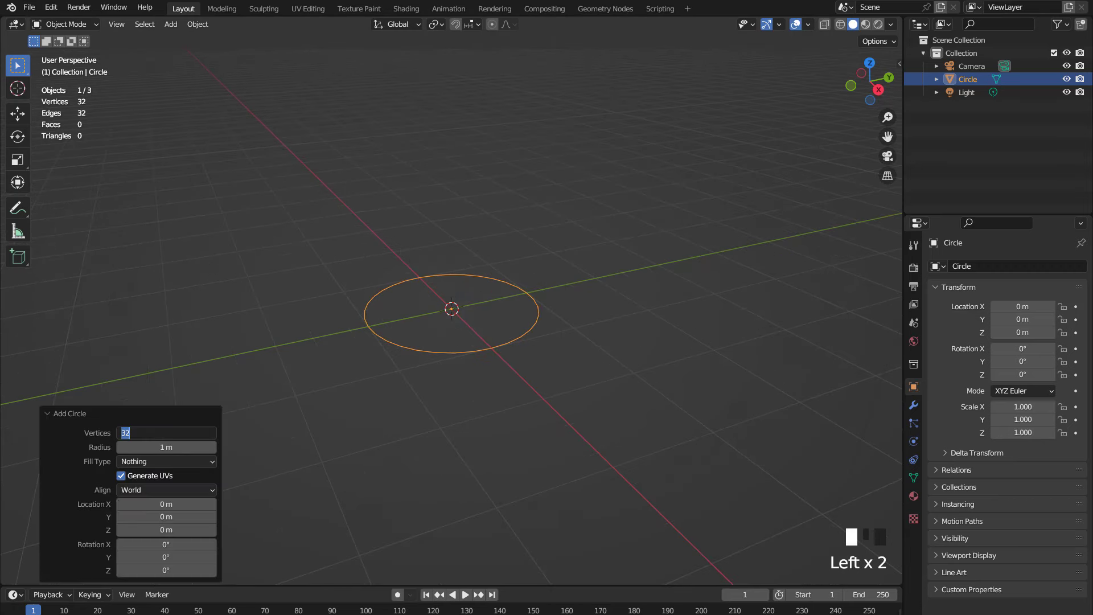
text(12)
key(Return)
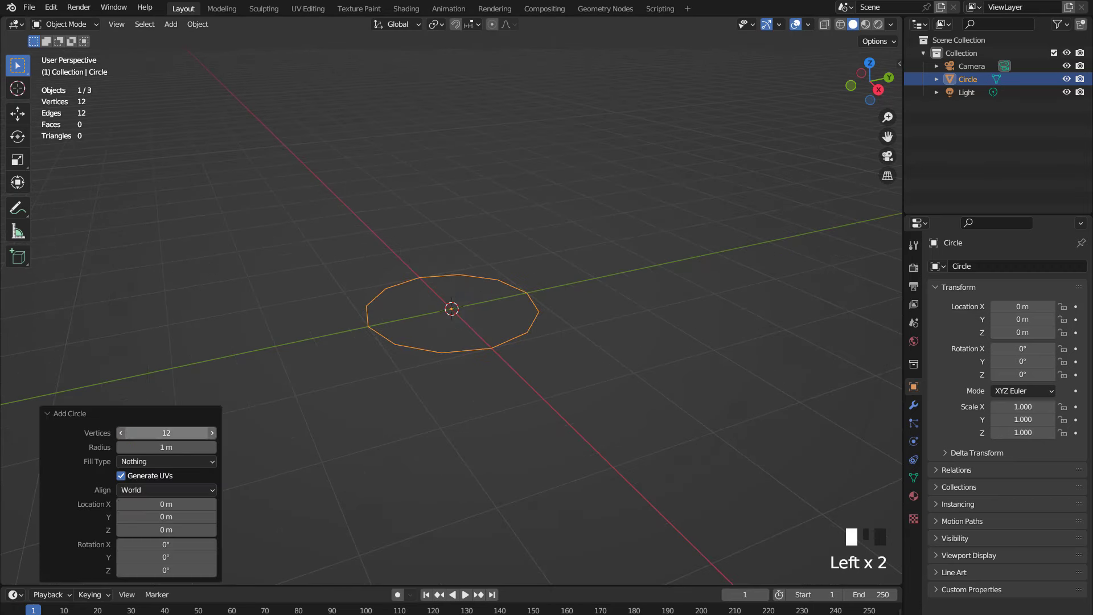
click(172, 459)
click(166, 503)
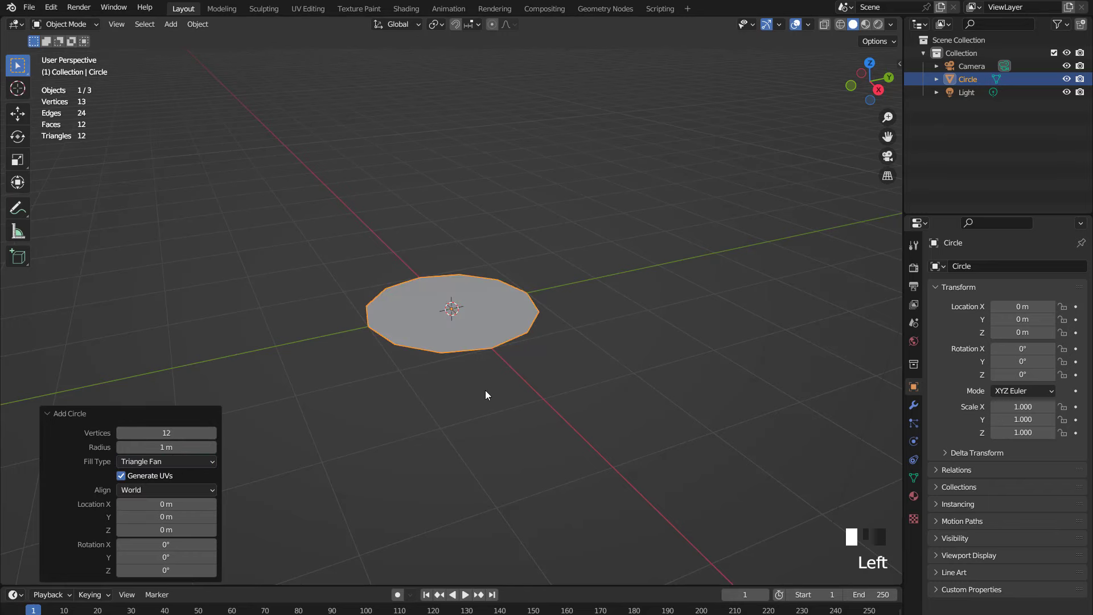
Inset all faces of the disc by about 0.03 m in Edit Mode.
scroll(485, 390, up, 3)
key(Tab)
key(KP_7)
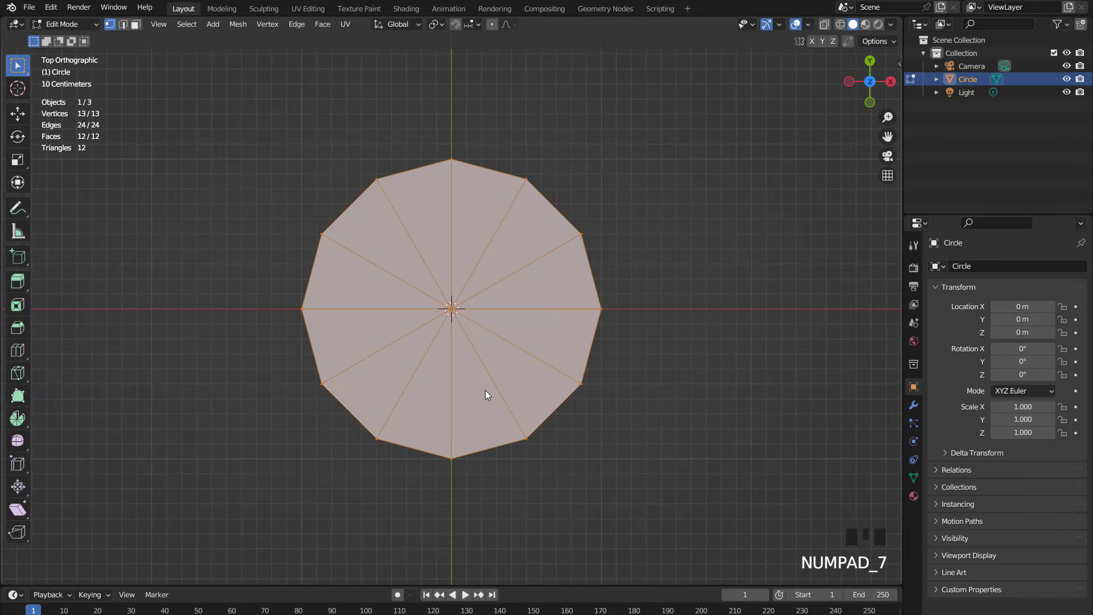
key(3)
key(i)
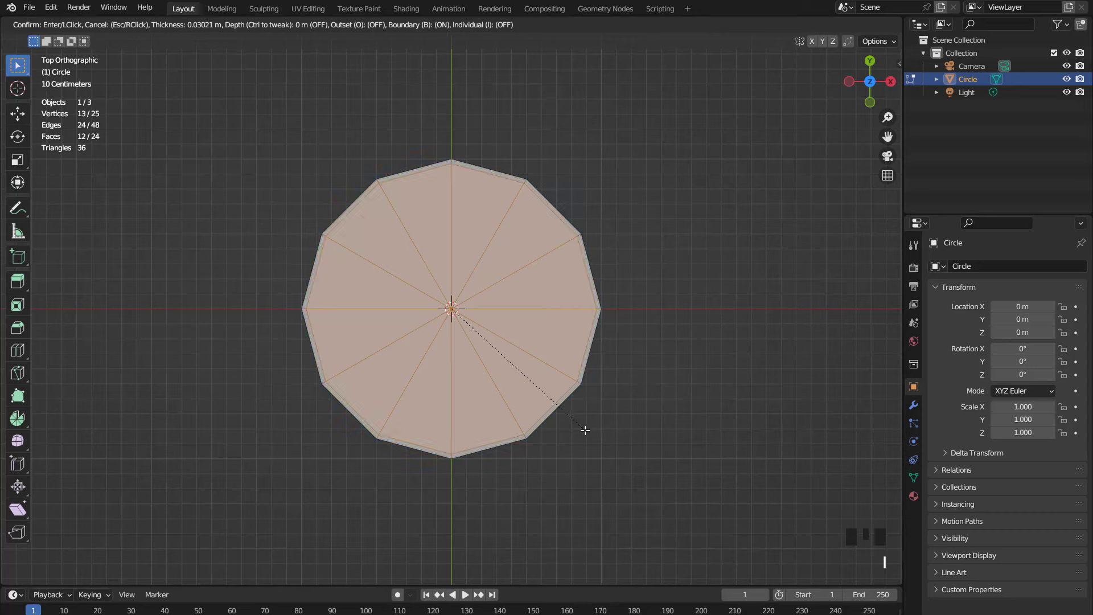
click(581, 428)
Extrude the disc's outer edge loop upward about 0.39 m and scale it by about 1.16 to flare the wall.
key(2)
double_click(596, 298)
key(KP_1)
scroll(596, 297, up, 2)
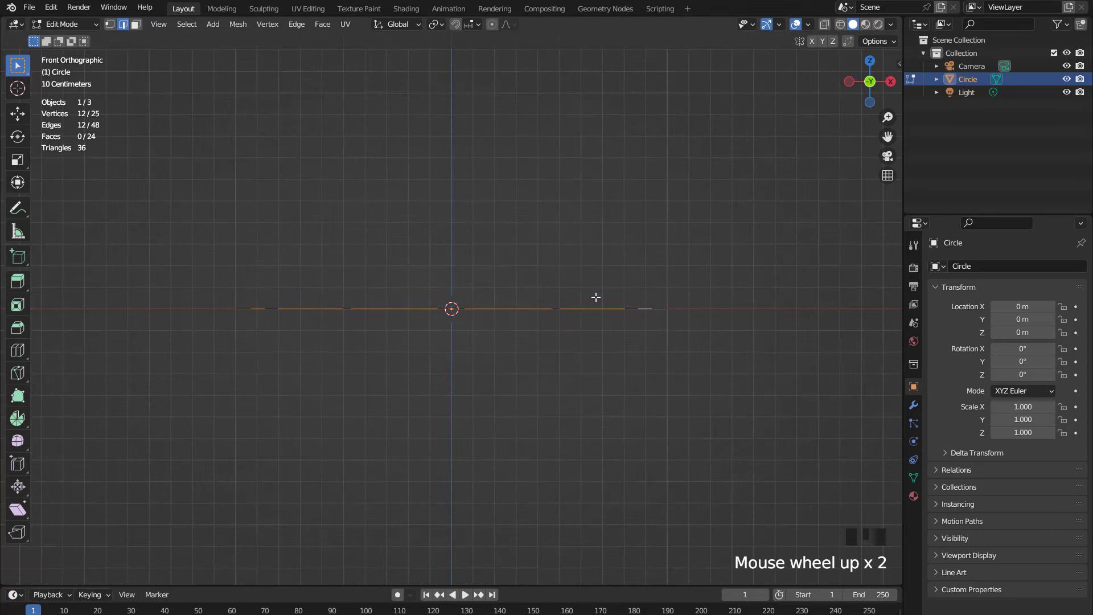
key(e)
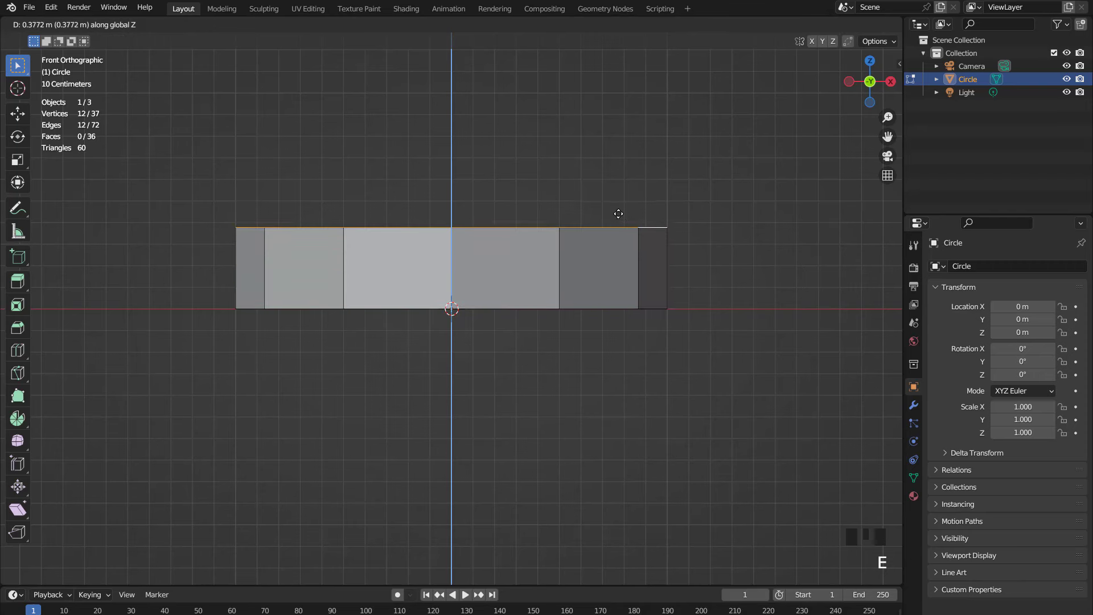
click(620, 212)
key(s)
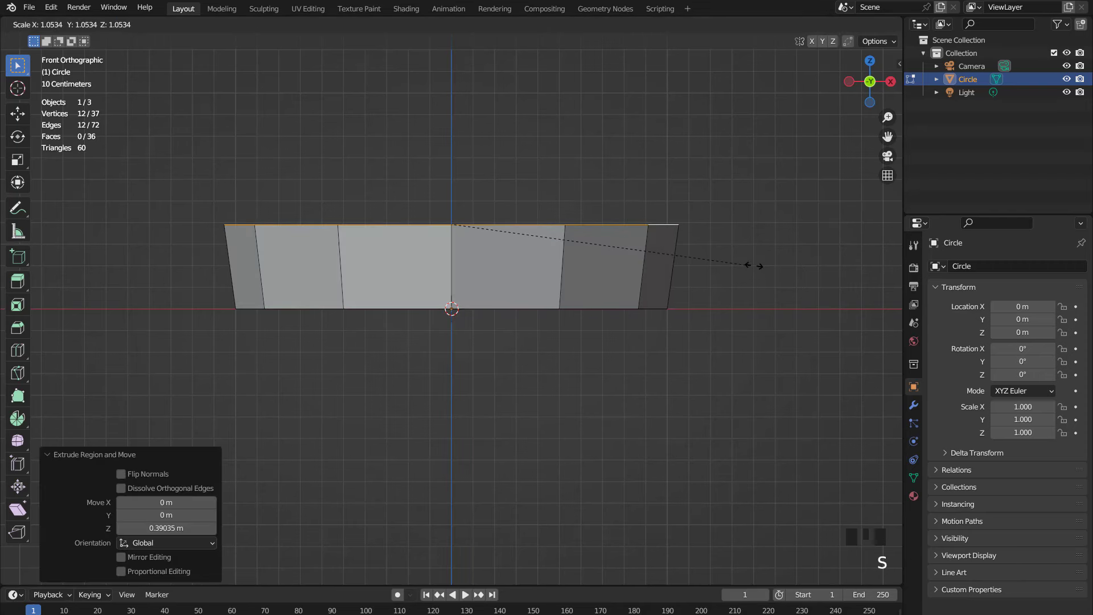
click(782, 266)
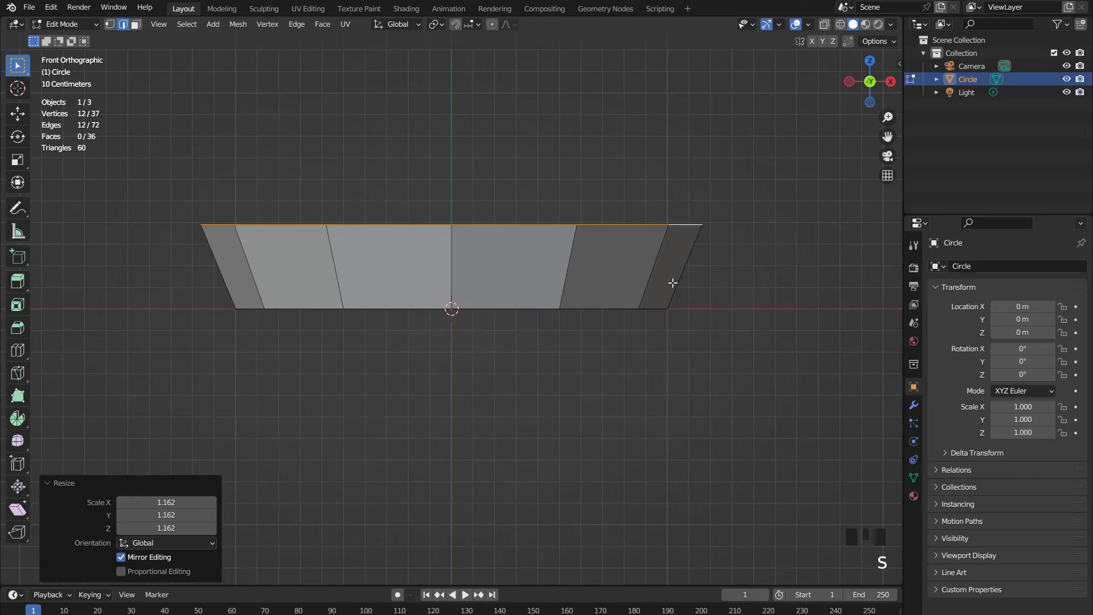
Add a loop cut near the base of the wall and scale it outward by about 1.023.
key(ctrl+r)
click(672, 282)
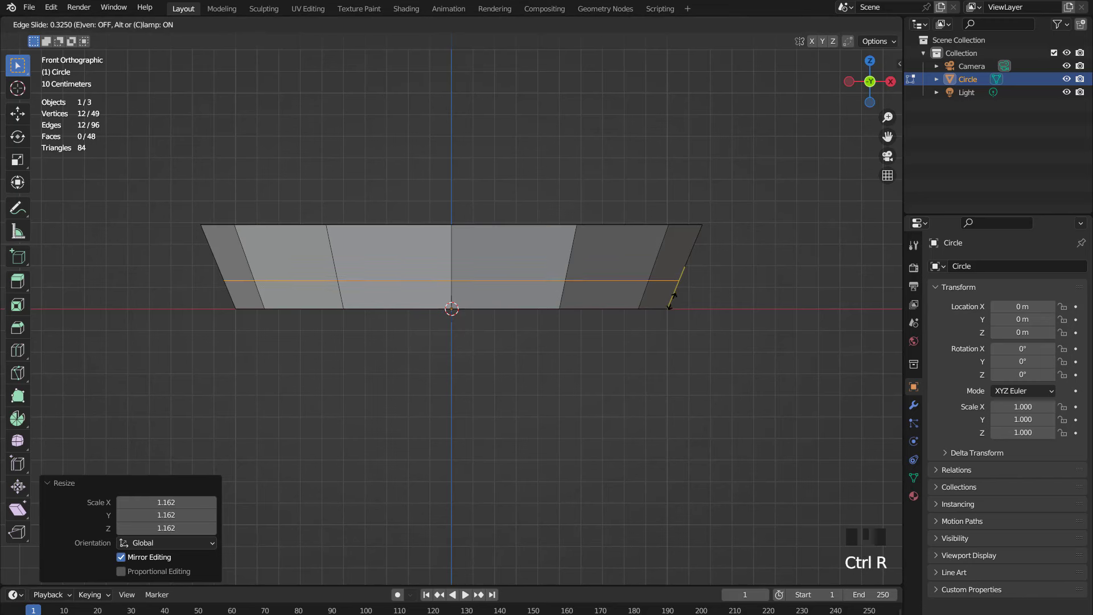
click(700, 310)
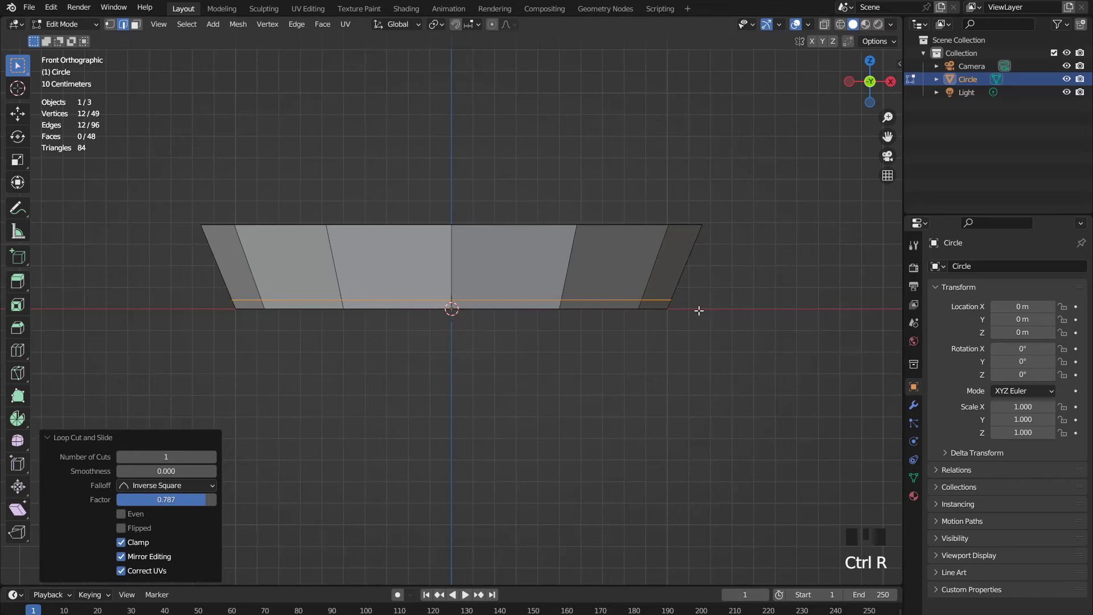
key(s)
click(733, 311)
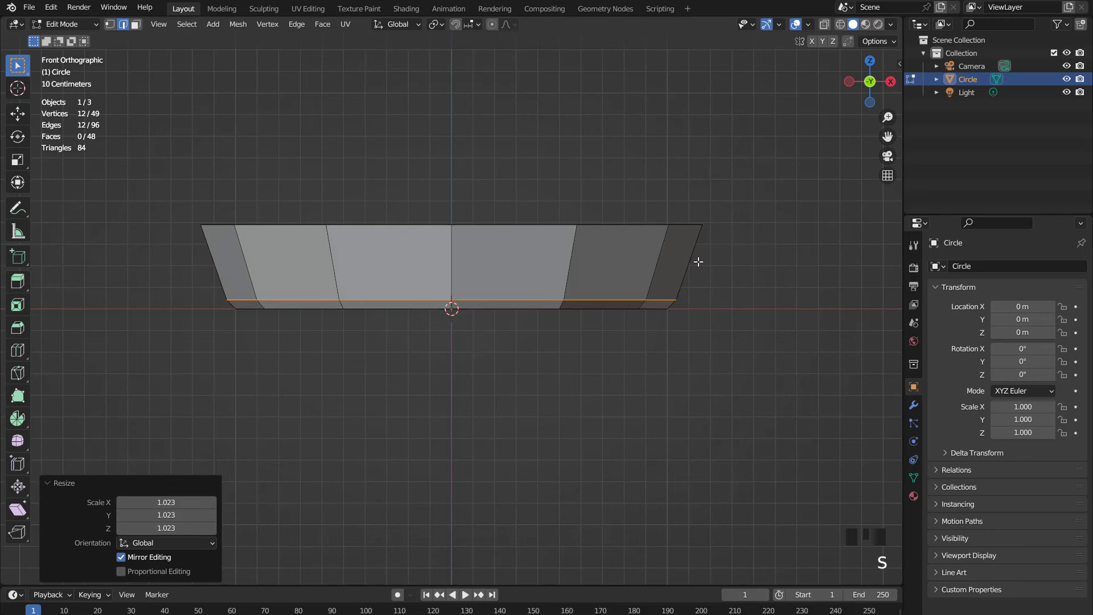
Add a centred loop cut in the upper wall section and scale it outward by about 1.04.
key(ctrl+r)
click(700, 261)
right_click(701, 261)
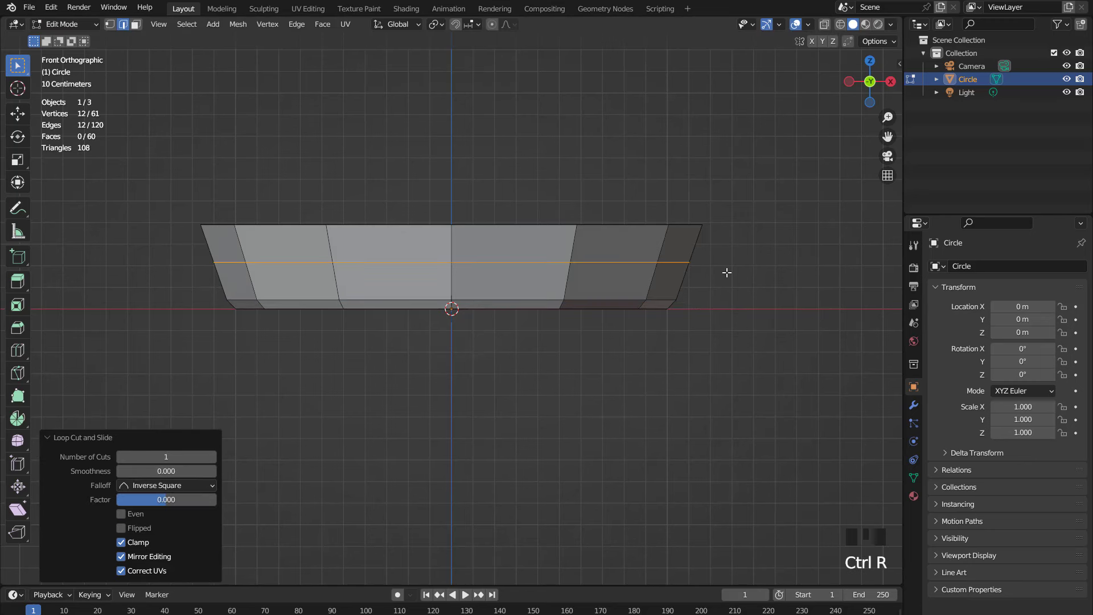
key(s)
click(735, 276)
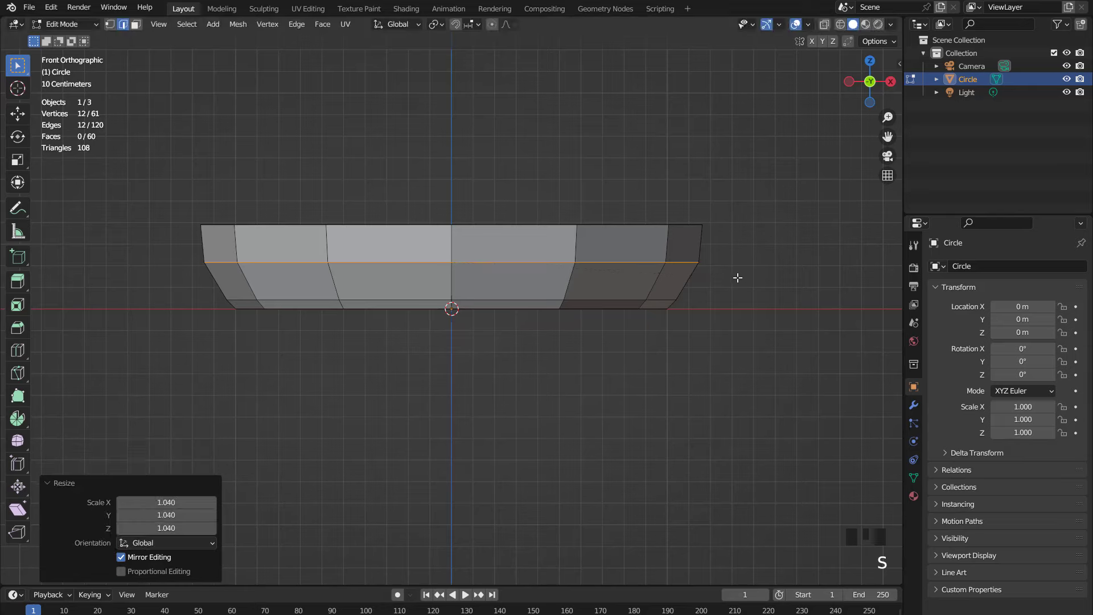
Return to Object Mode and give the bowl a level 3 subdivision, checking its shape from below.
scroll(637, 230, down, 3)
middle_drag(637, 229, 630, 283)
scroll(629, 283, up, 1)
key(Tab)
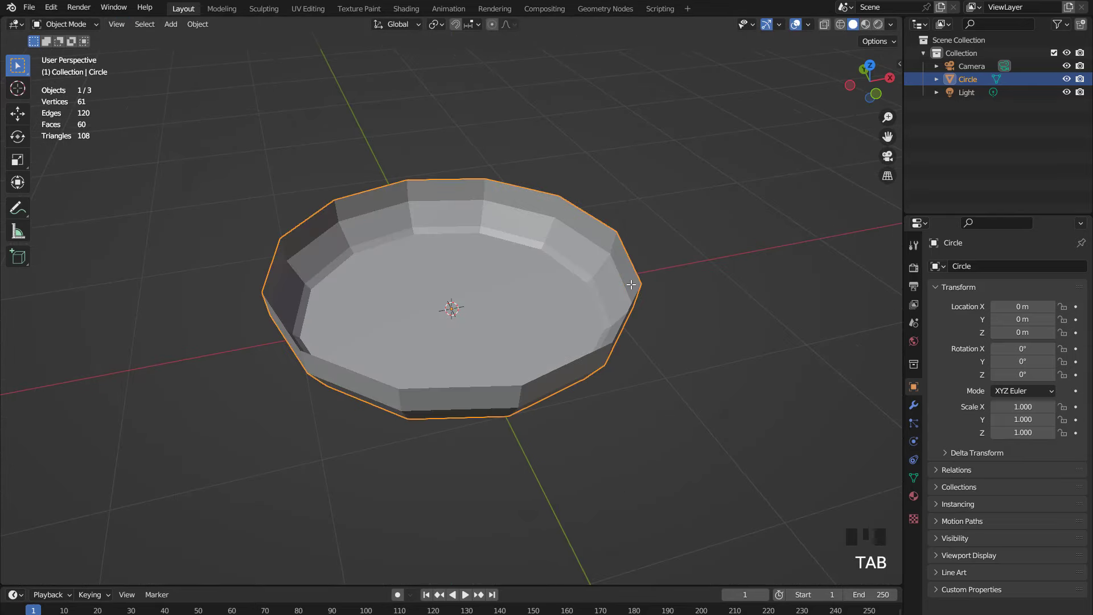
key(ctrl+3)
key(KP_1)
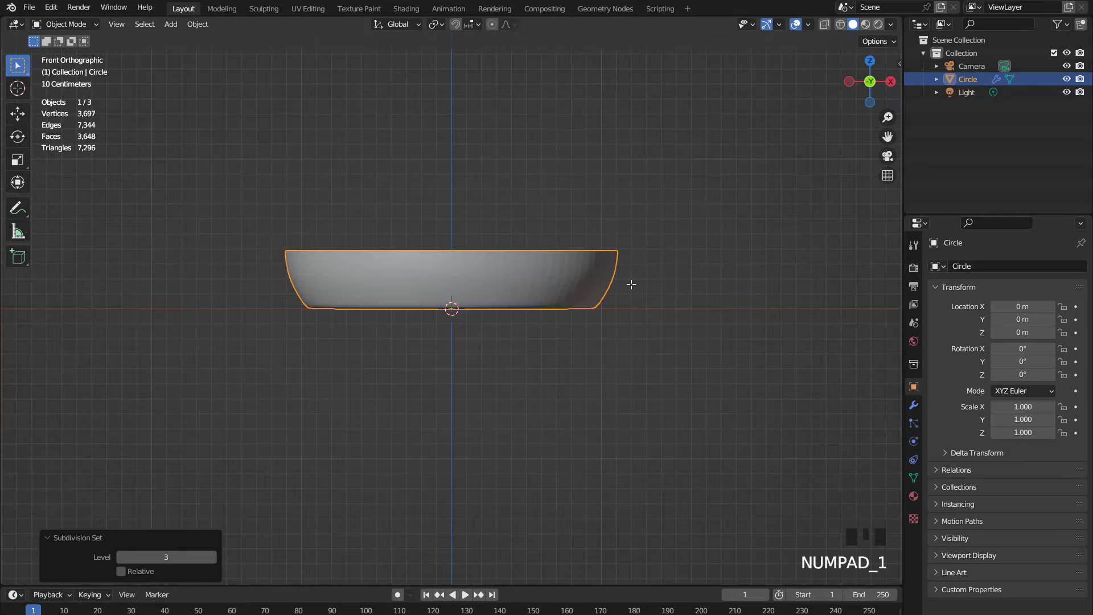
middle_drag(630, 283, 592, 223)
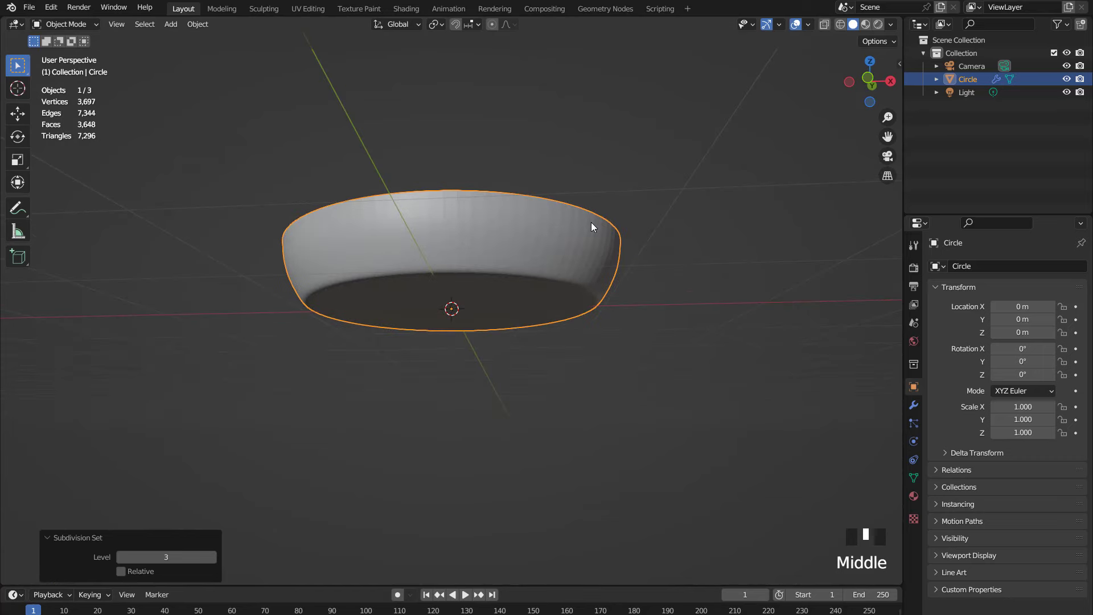
Scale the middle edge loop of the wall inward slightly, to about 0.99.
key(KP_1)
scroll(615, 282, up, 3)
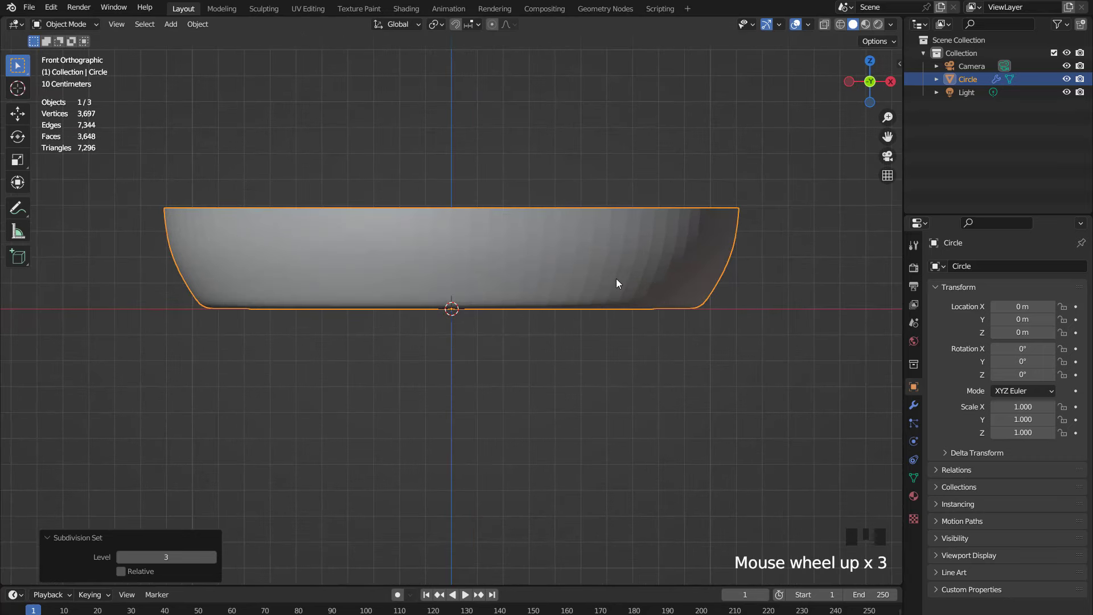
key(Tab)
key(s)
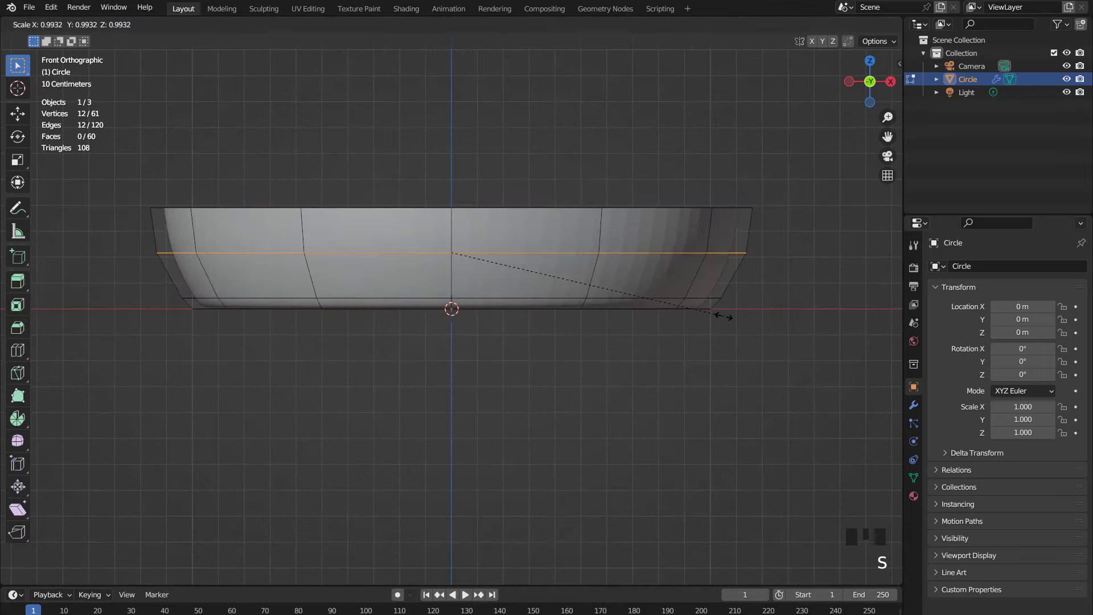
click(723, 316)
Apply Shade Auto Smooth to the bowl in Object Mode.
key(Tab)
scroll(679, 316, down, 2)
middle_drag(678, 316, 680, 308)
right_click(555, 267)
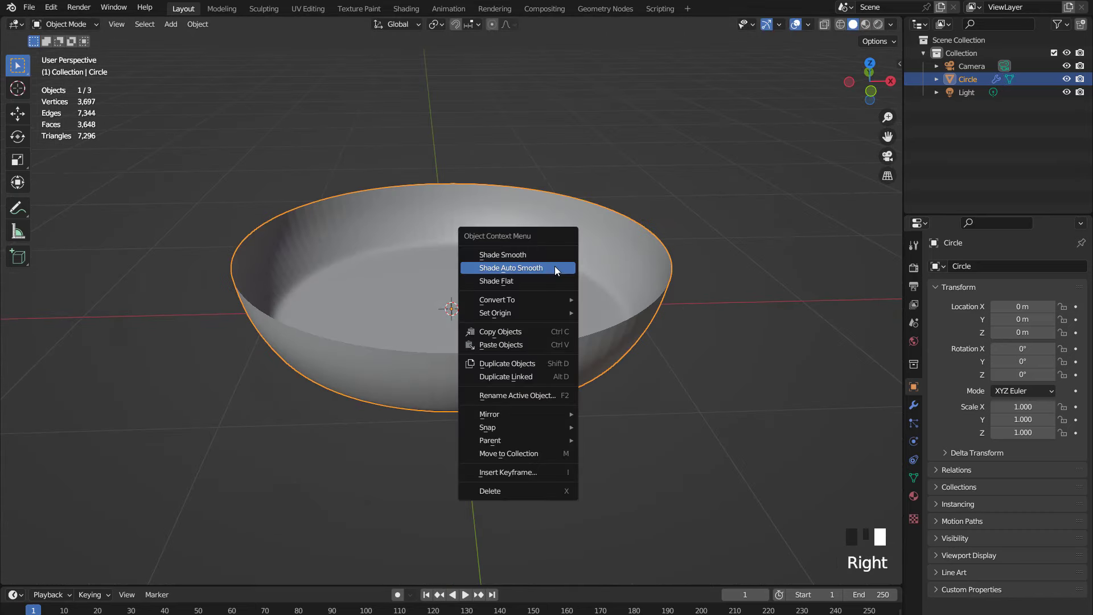
right_click(555, 267)
Add a Solidify modifier above Subdivision with 0.07 m thickness and Even Thickness enabled, and apply it.
click(912, 404)
click(951, 267)
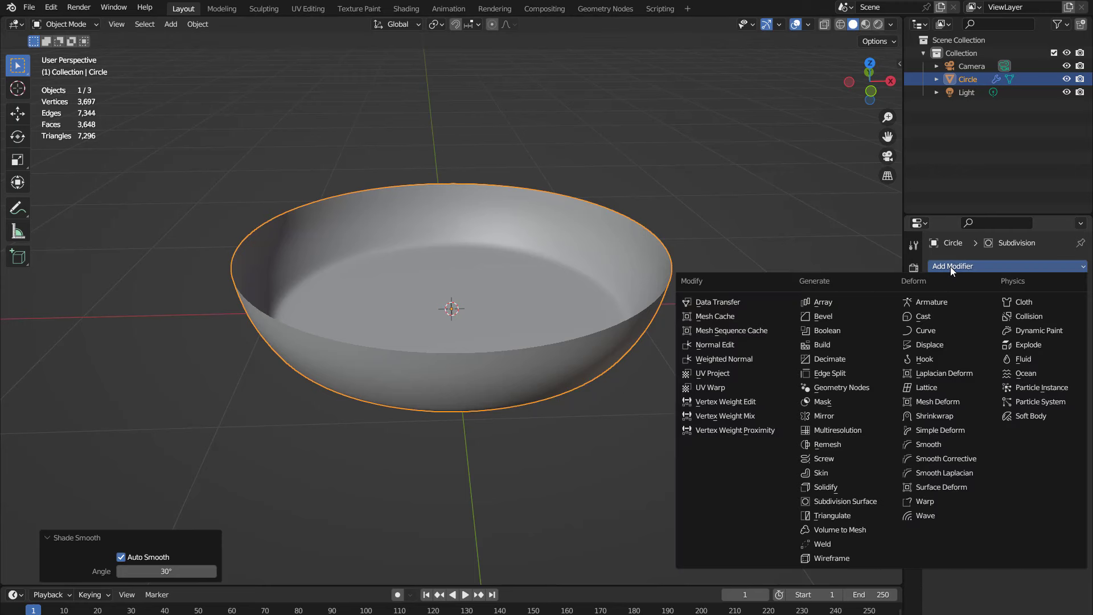
click(832, 487)
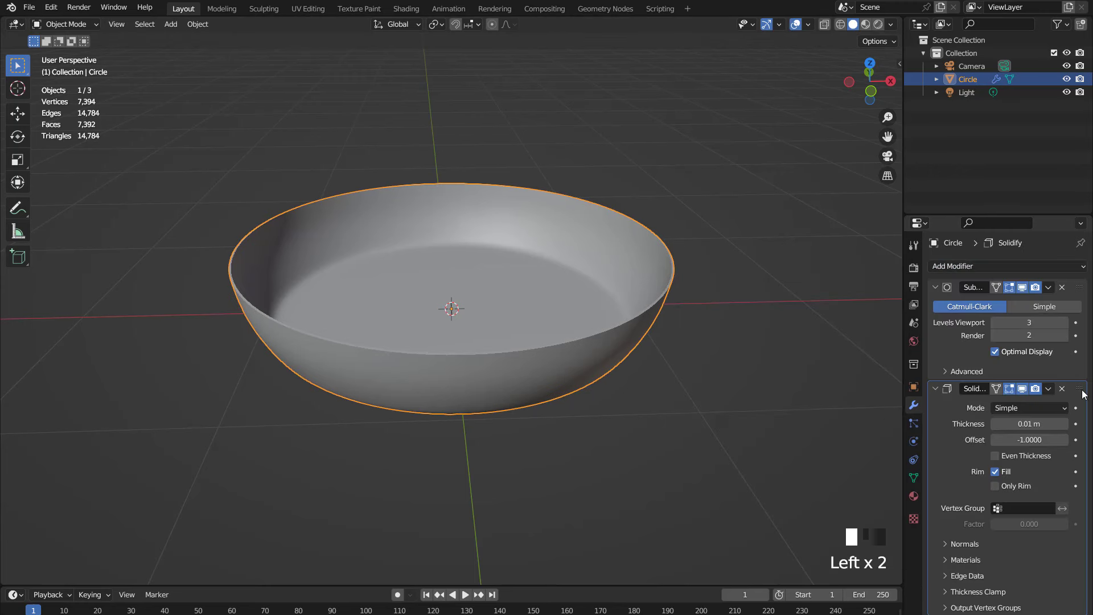
drag(1081, 388, 1064, 325)
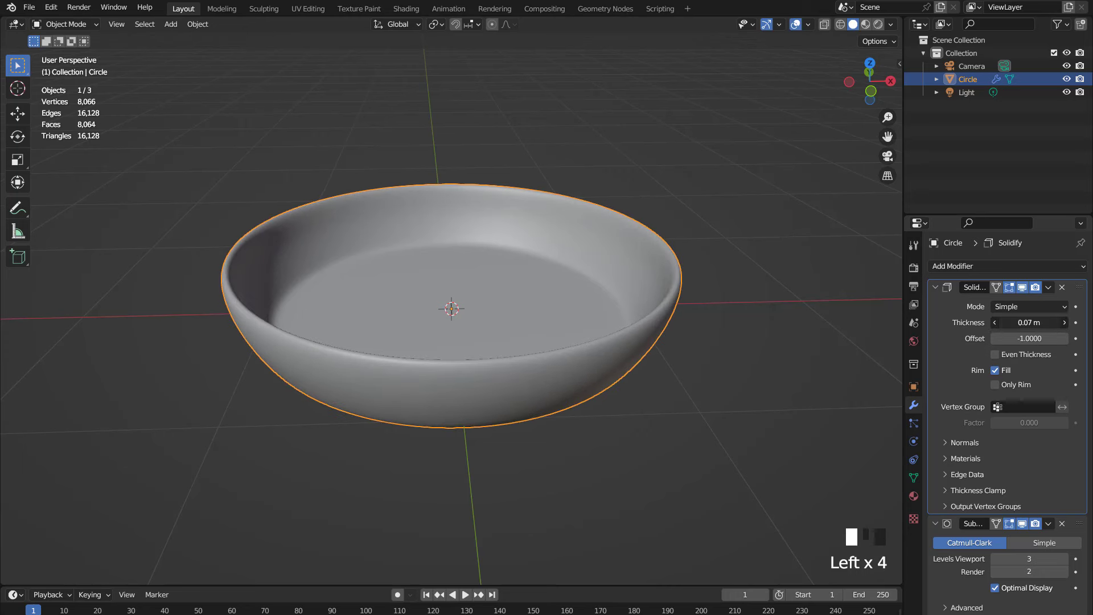
middle_drag(724, 302, 744, 281)
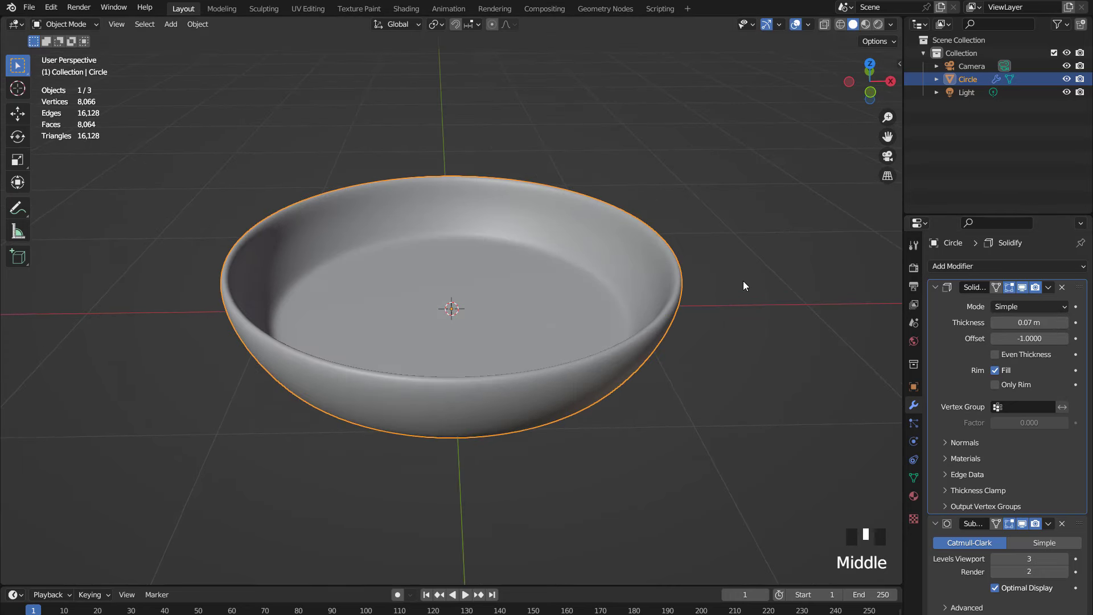
click(995, 355)
click(1049, 287)
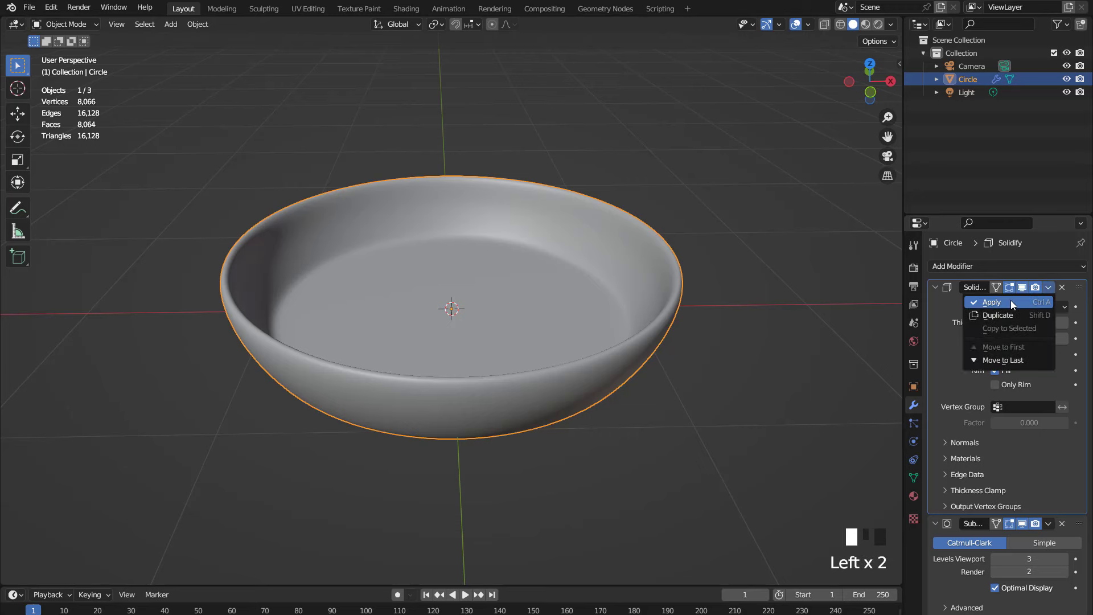
click(1010, 300)
Inset the ring of rim faces by about 0.015 m, hiding the Subdivision in the viewport only while editing.
click(1022, 287)
key(Tab)
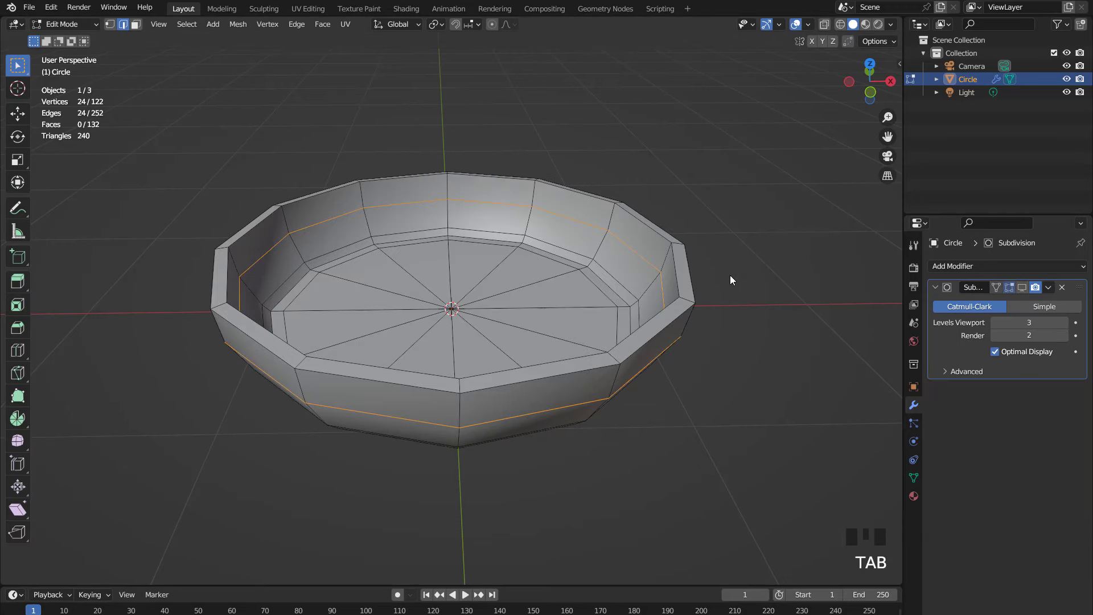
key(3)
double_click(685, 302)
key(i)
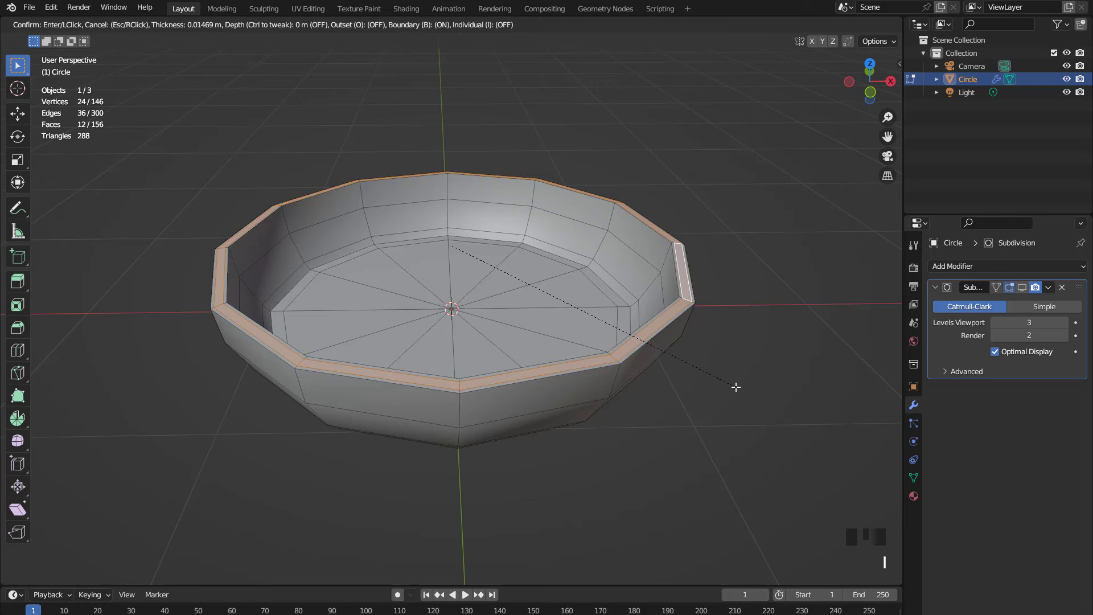
click(737, 387)
click(1022, 288)
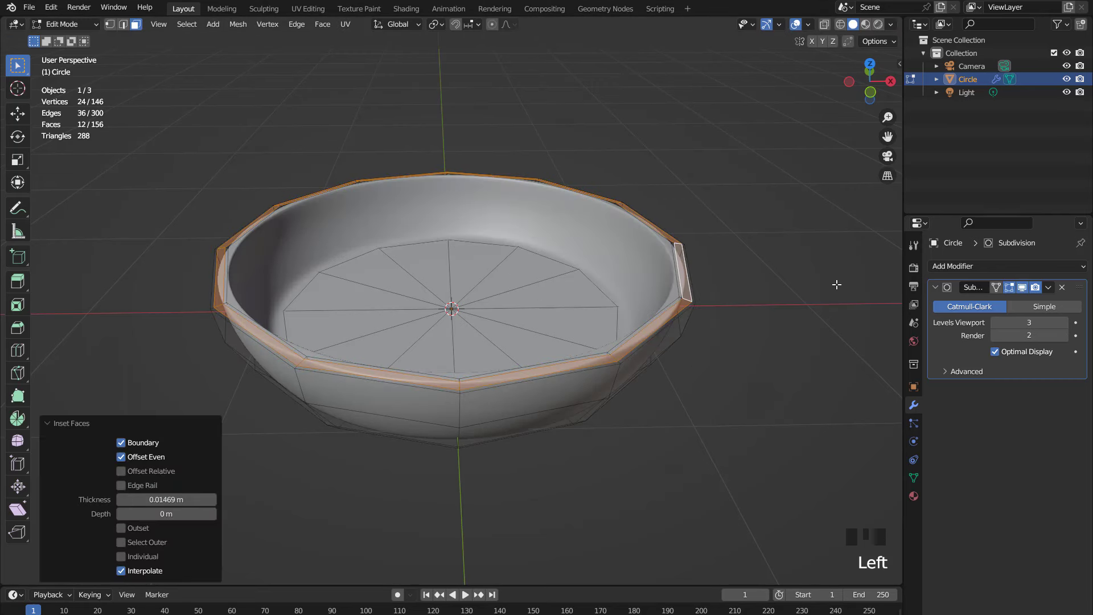
key(Tab)
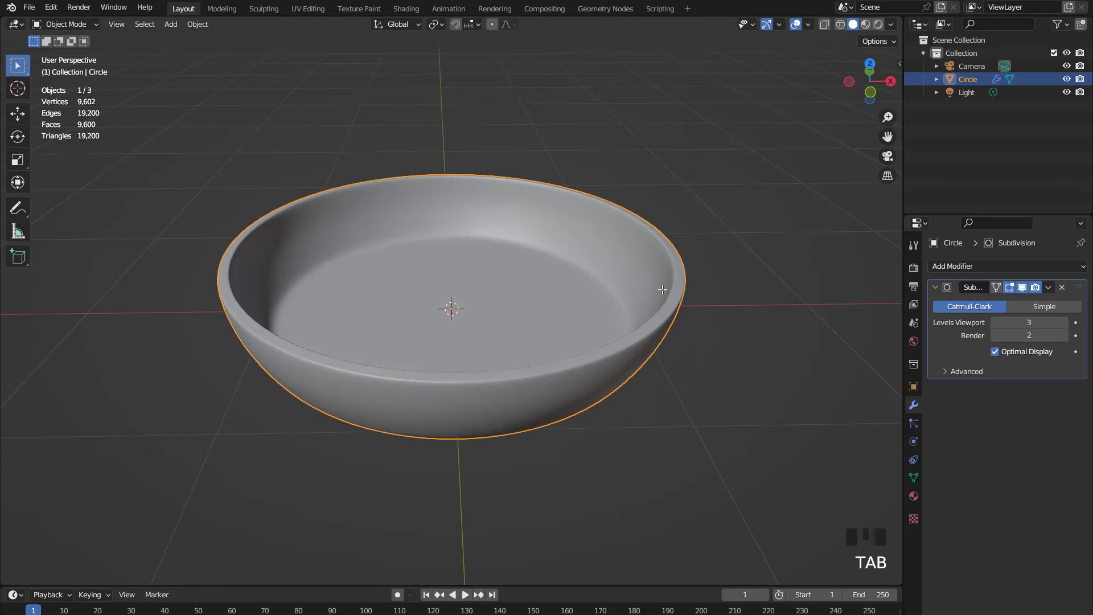
middle_drag(646, 307, 635, 246)
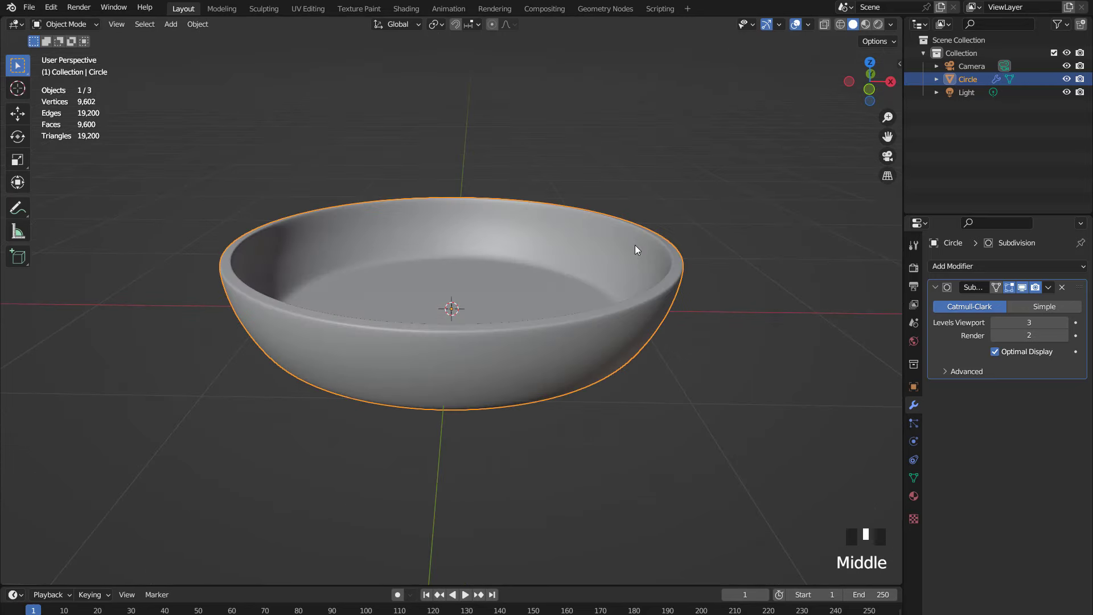
Lower the Subdivision modifier's viewport level to 1.
key(KP_1)
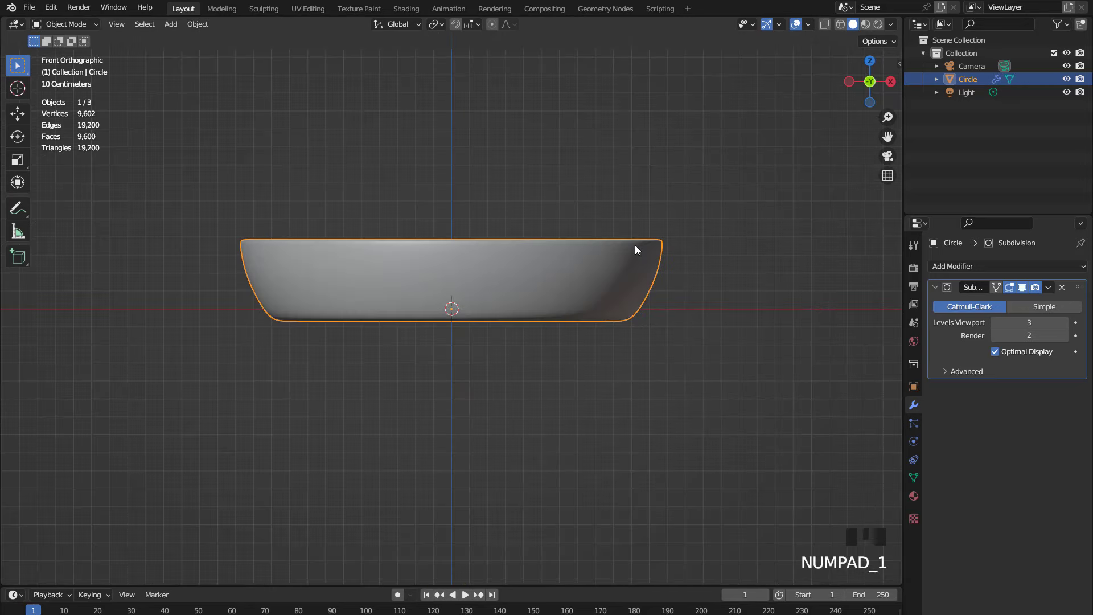
click(996, 322)
click(995, 322)
click(996, 323)
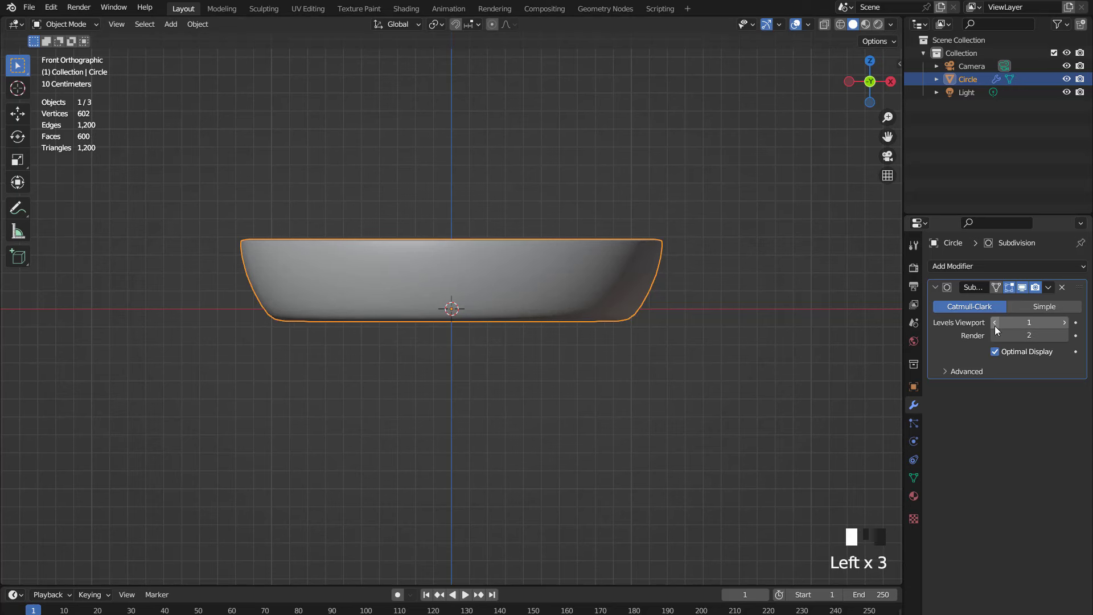
Duplicate the bowl in place and hide the original Circle object.
key(shift+d)
right_click(686, 277)
click(1067, 79)
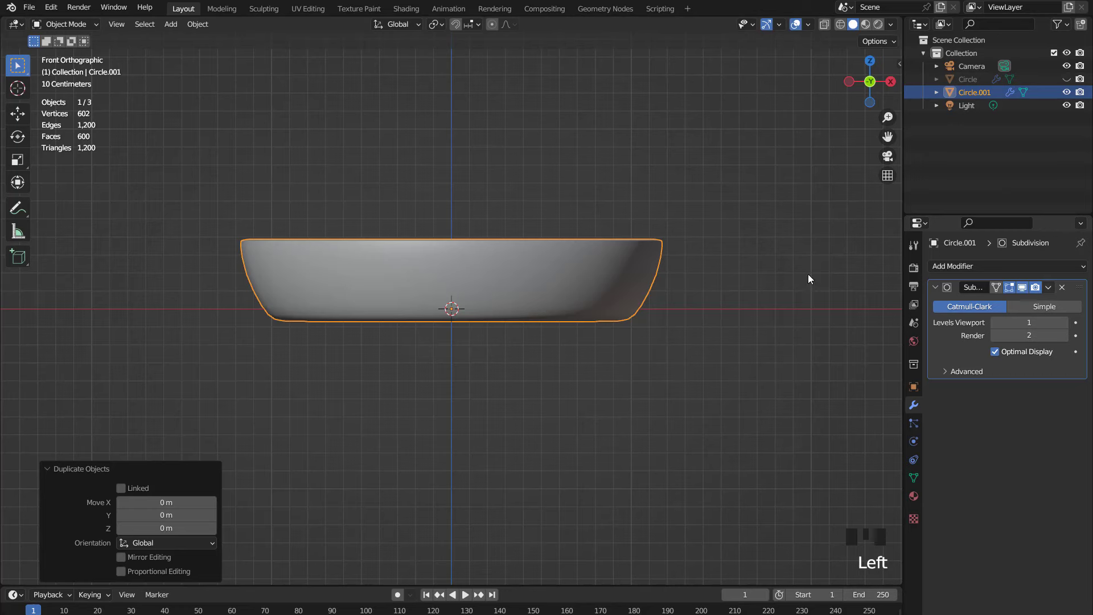
Apply the Subdivision modifier on the duplicate bowl and open it in Edit Mode from the right view.
middle_drag(808, 275, 650, 270)
click(1051, 289)
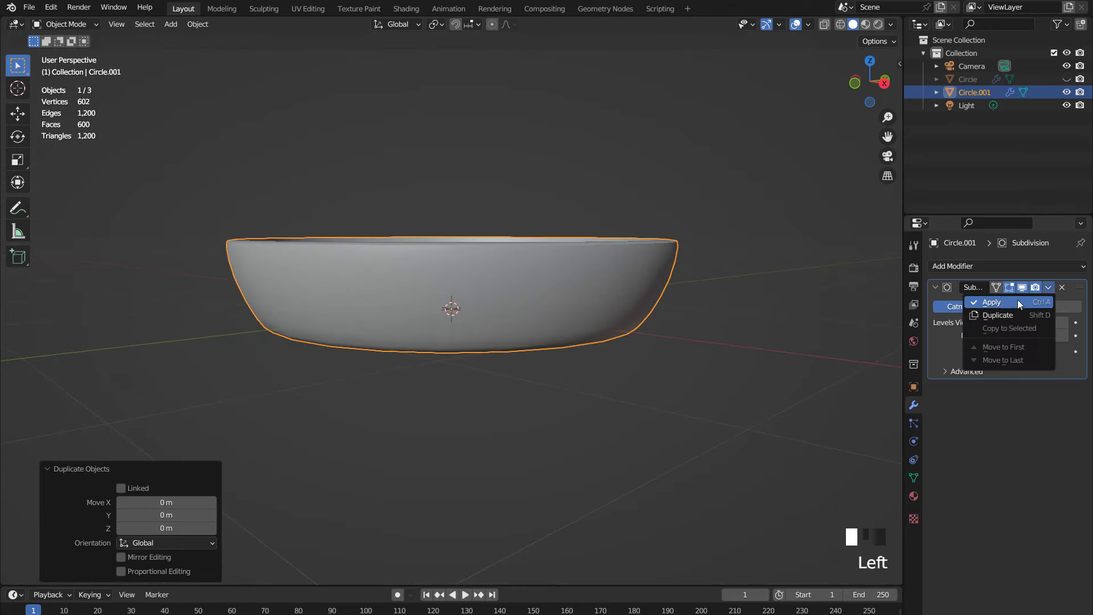
click(1017, 300)
key(KP_3)
key(Tab)
scroll(624, 265, up, 2)
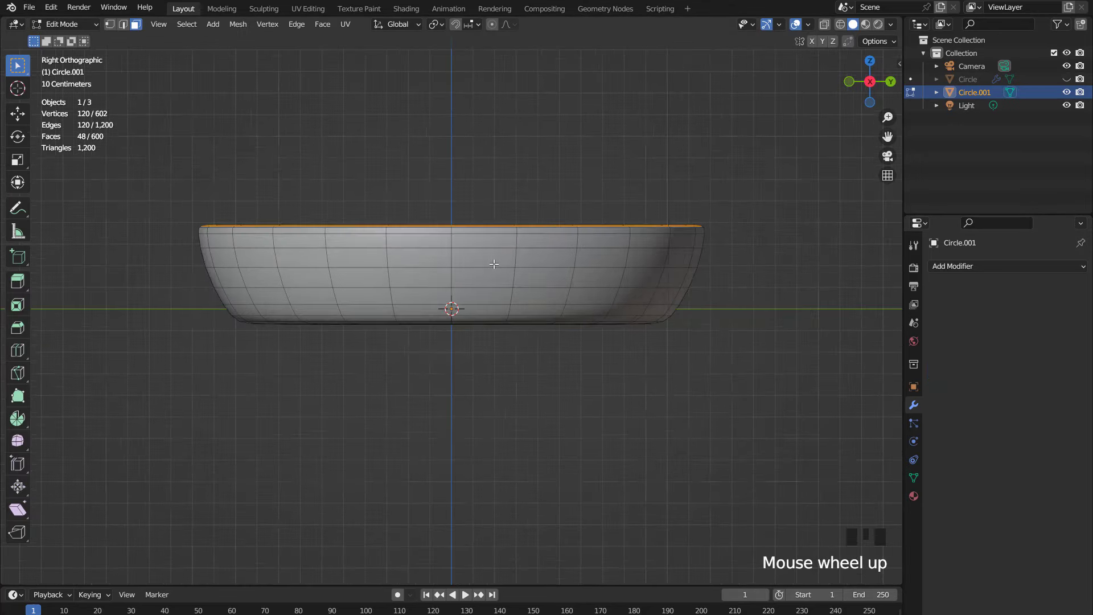
Select the six faces in a three-row, two-column patch at the middle of the bowl's side and delete all other faces.
key(3)
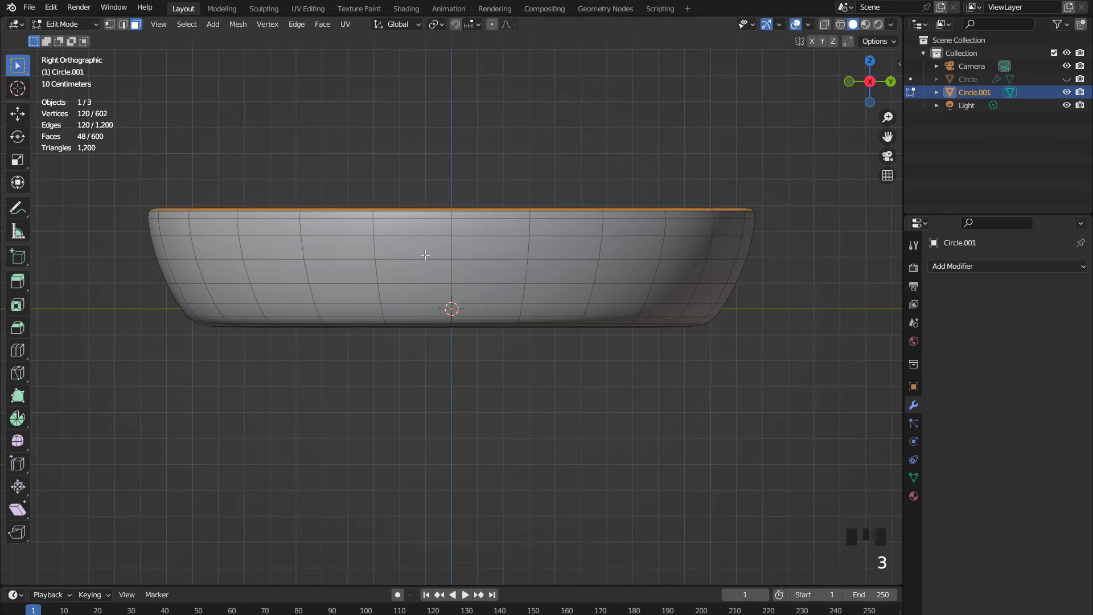
drag(401, 244, 473, 280)
shift+click(471, 290)
shift+click(444, 291)
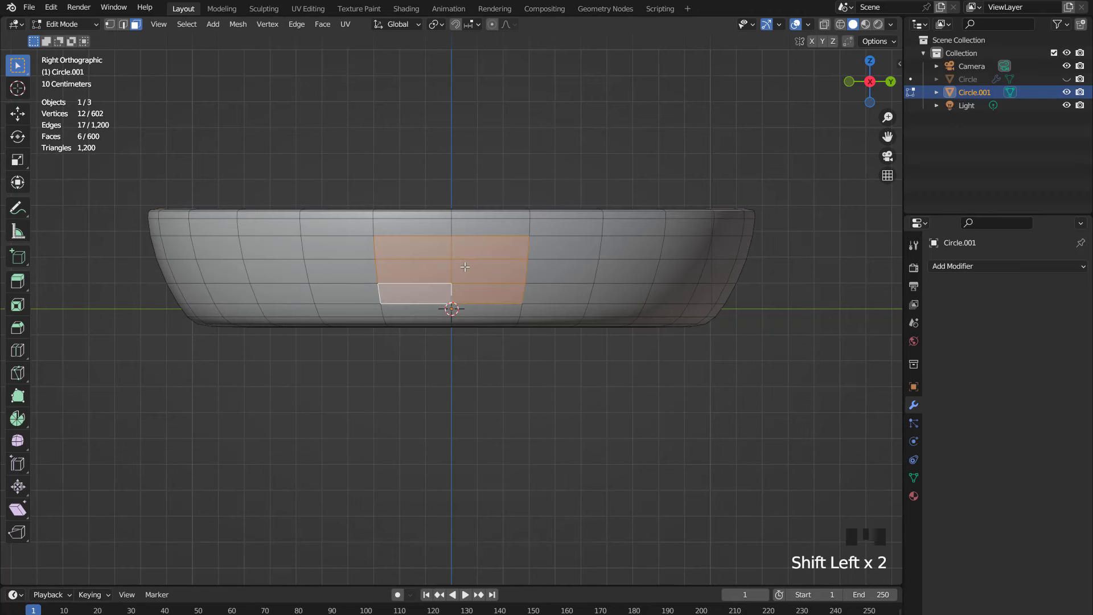
scroll(464, 267, down, 1)
scroll(465, 267, up, 1)
key(ctrl+i)
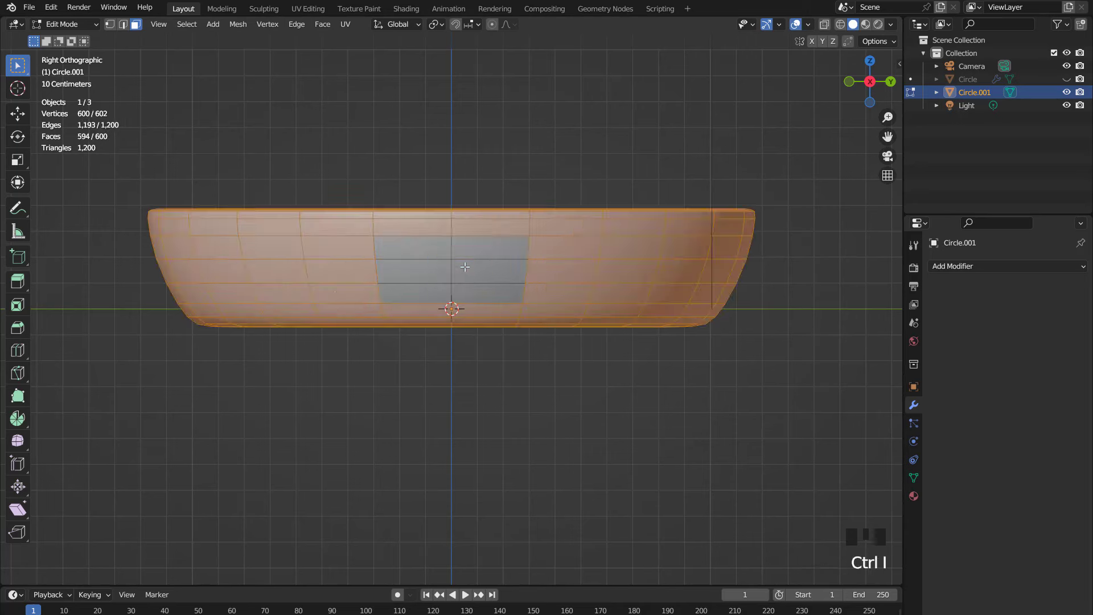
key(x)
click(465, 267)
Straighten the patch's vertical edge on the positive Y side by scaling it to 0 along Y.
key(2)
click(576, 266)
scroll(575, 266, up, 1)
key(s)
text(y)
text(0)
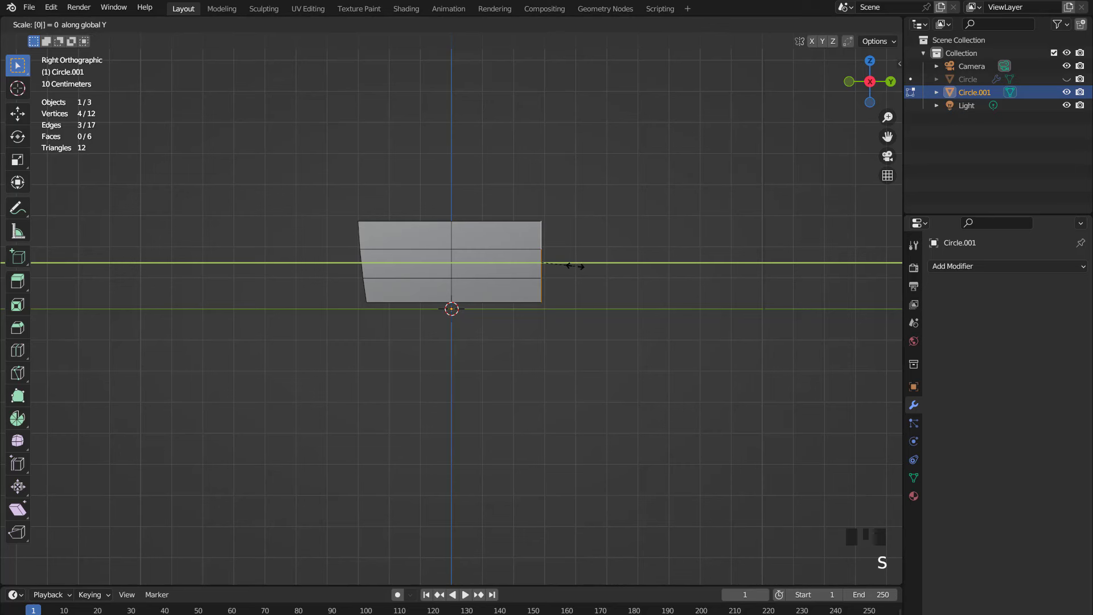
click(575, 266)
Straighten the opposite vertical edge on the negative Y side by scaling it to 0 along Y.
double_click(362, 240)
key(s)
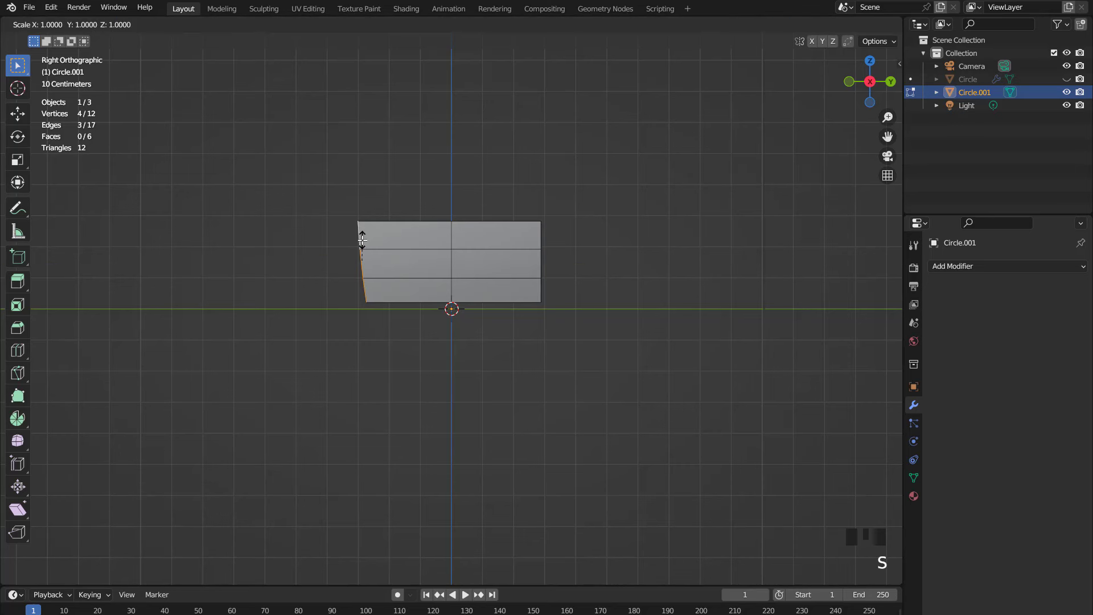
key(x)
key(Escape)
text(sy0)
key(Return)
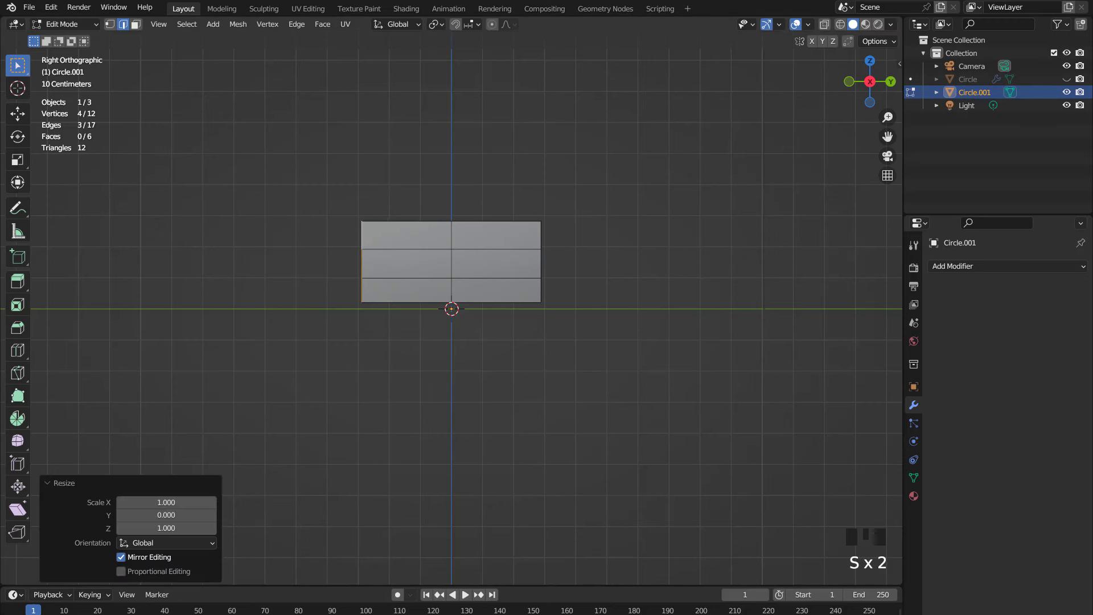
Unhide the original Circle bowl and extrude the whole six-face patch outward about 0.25 m along X.
key(a)
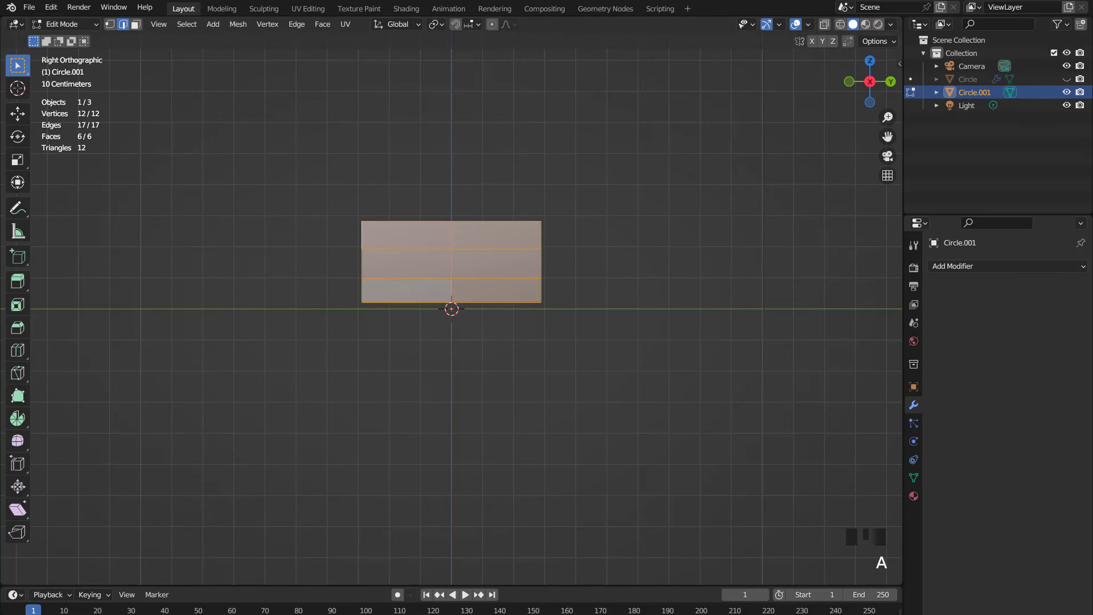
click(1067, 79)
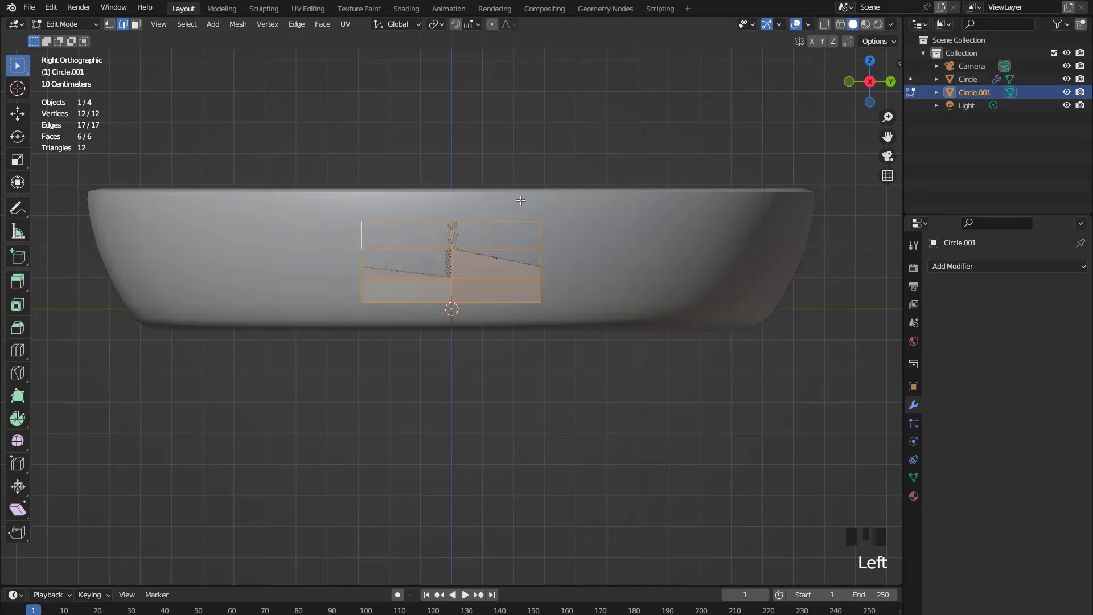
key(KP_1)
scroll(597, 228, down, 2)
shift+middle_drag(694, 242, 556, 262)
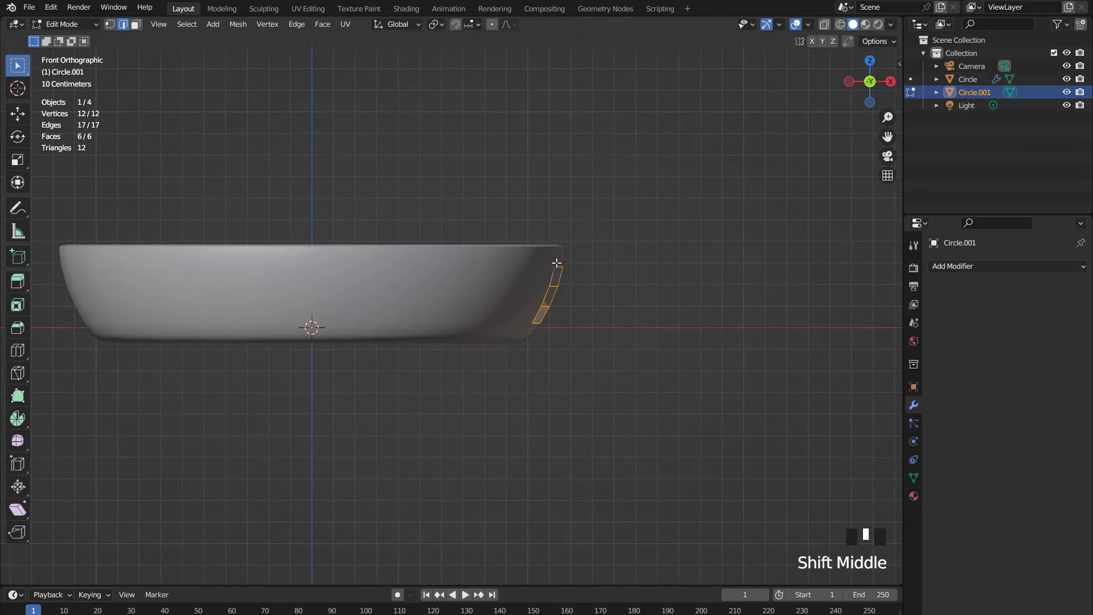
scroll(631, 258, up, 1)
key(3)
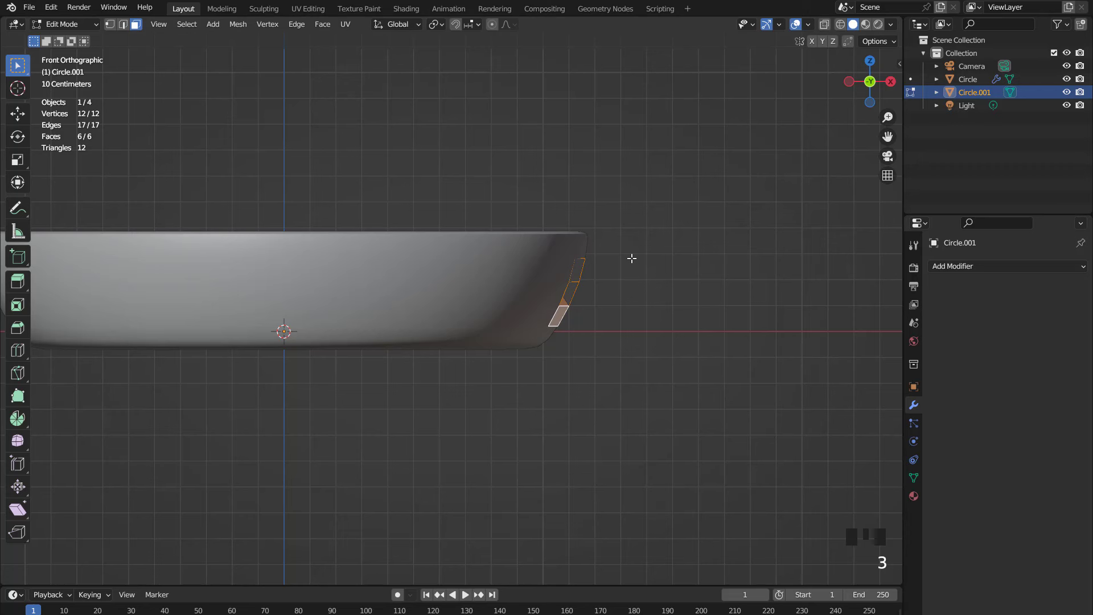
key(e)
key(g)
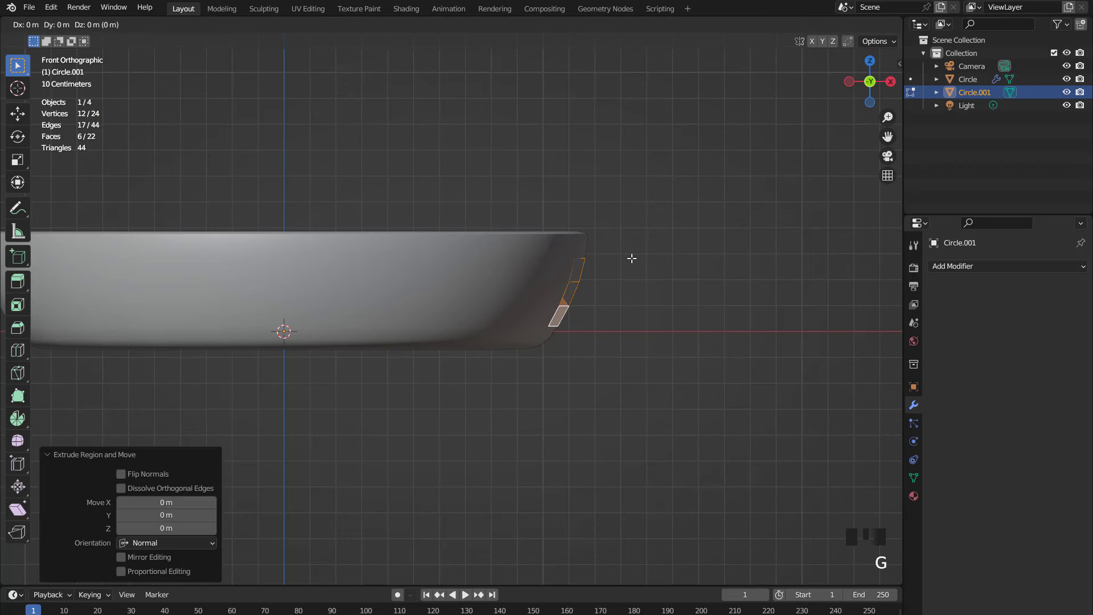
key(x)
click(698, 253)
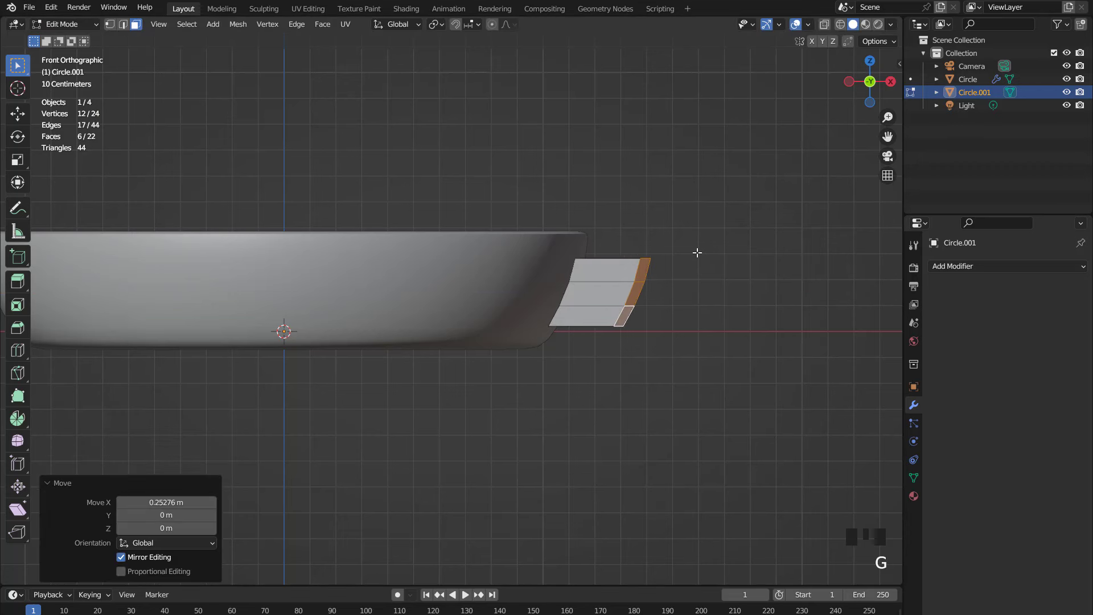
Flatten the extruded outer faces by scaling them to 0 along X.
key(s)
key(x)
key(0)
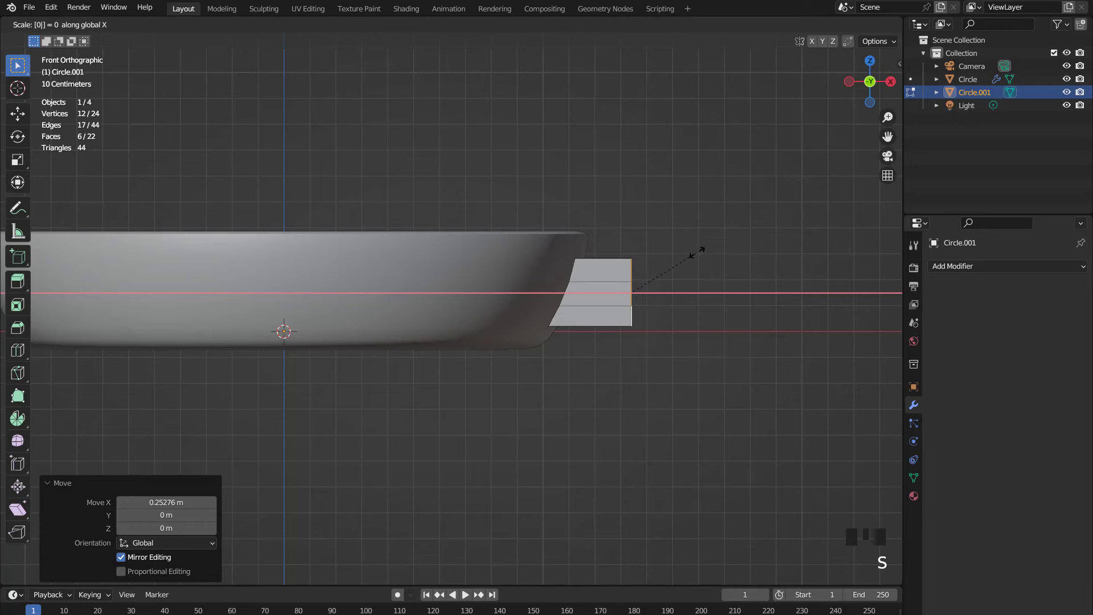
click(697, 252)
Narrow the entire handle block to about 0.8 along Y.
key(KP_7)
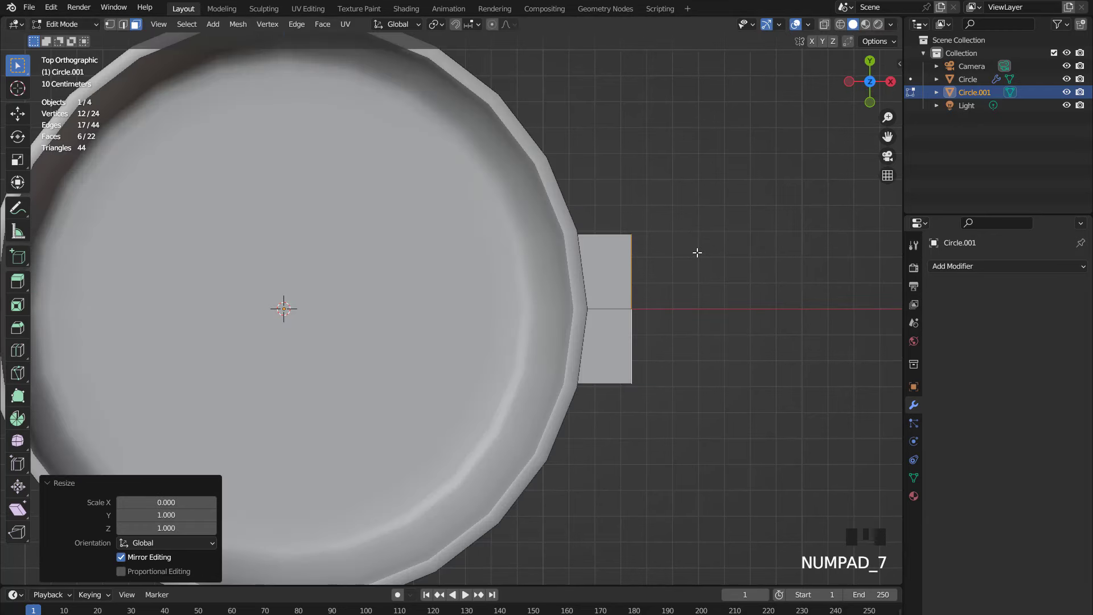
key(a)
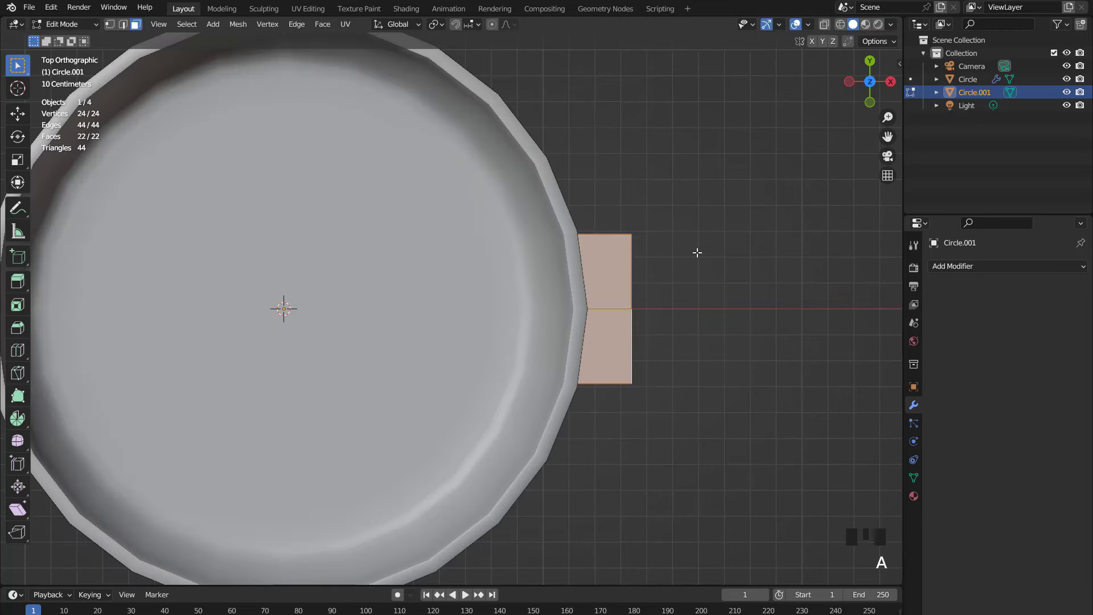
key(s)
key(y)
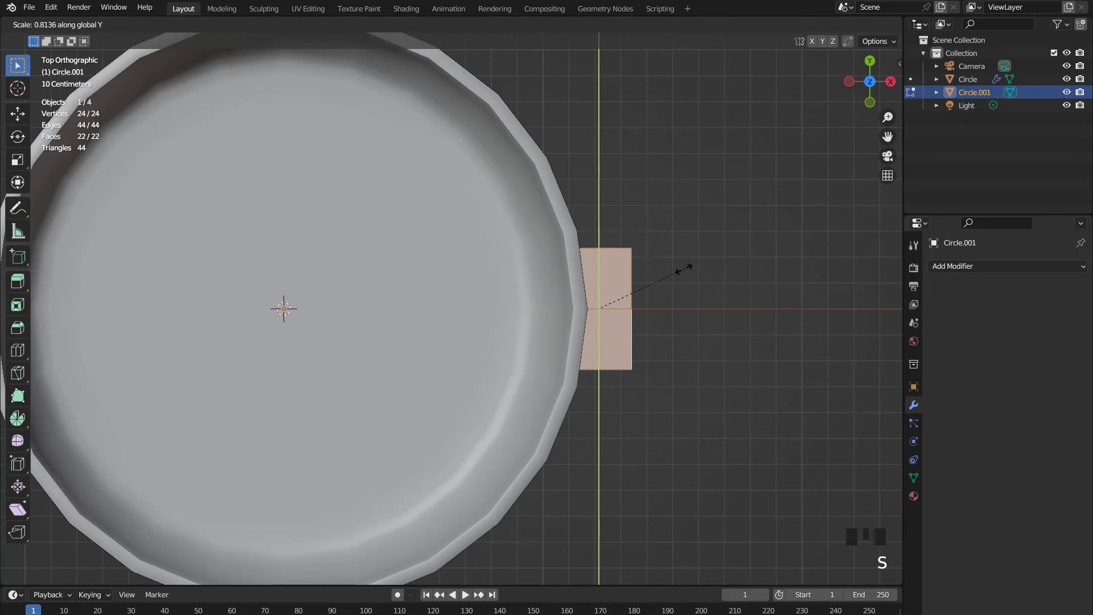
click(684, 269)
Taper the handle by selecting its six outer end faces and scaling them to about 0.725 along Y.
drag(684, 271, 584, 225)
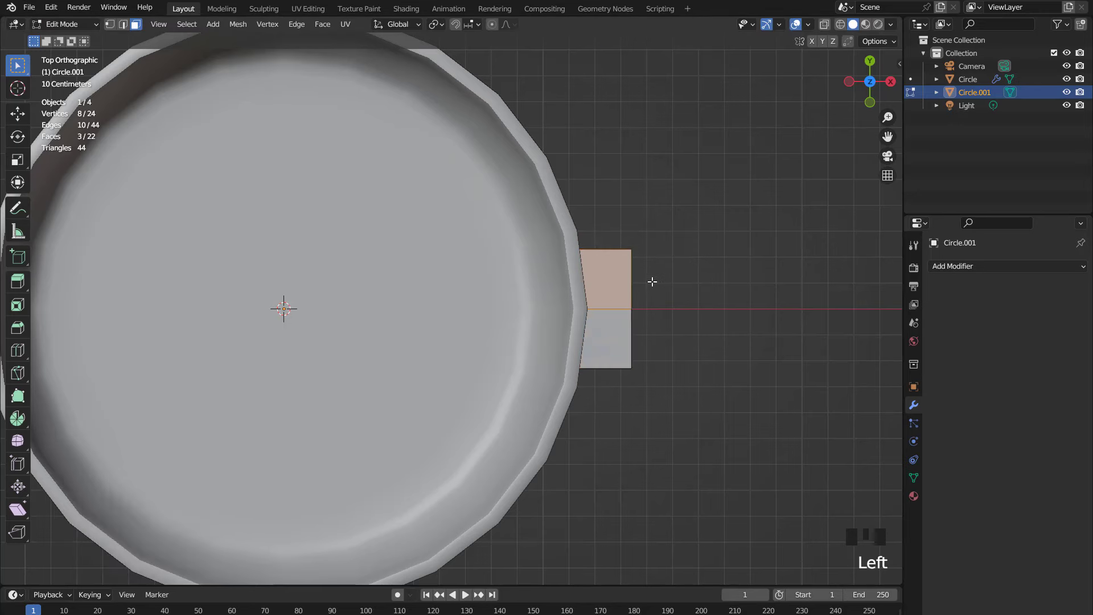
scroll(655, 284, down, 2)
middle_drag(687, 303, 591, 291)
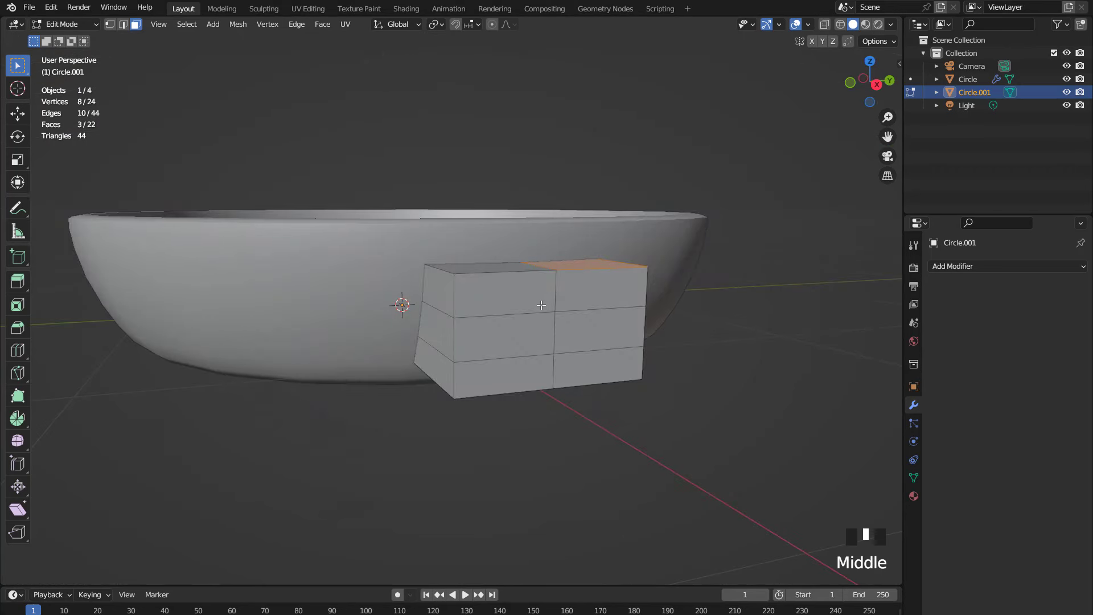
drag(541, 305, 573, 348)
shift+click(573, 359)
shift+click(522, 368)
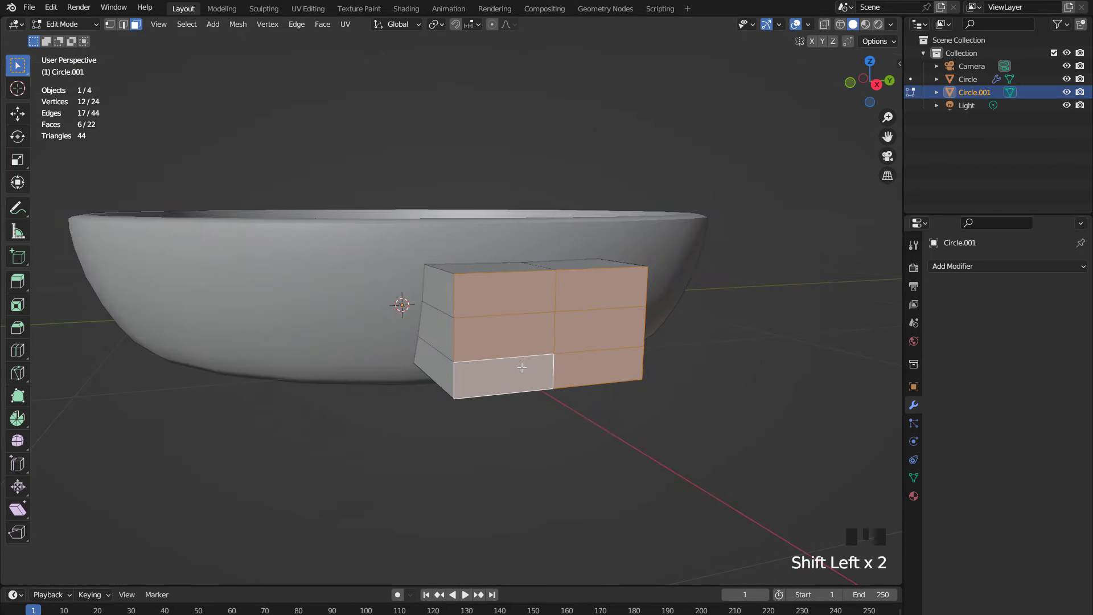
key(KP_7)
key(s)
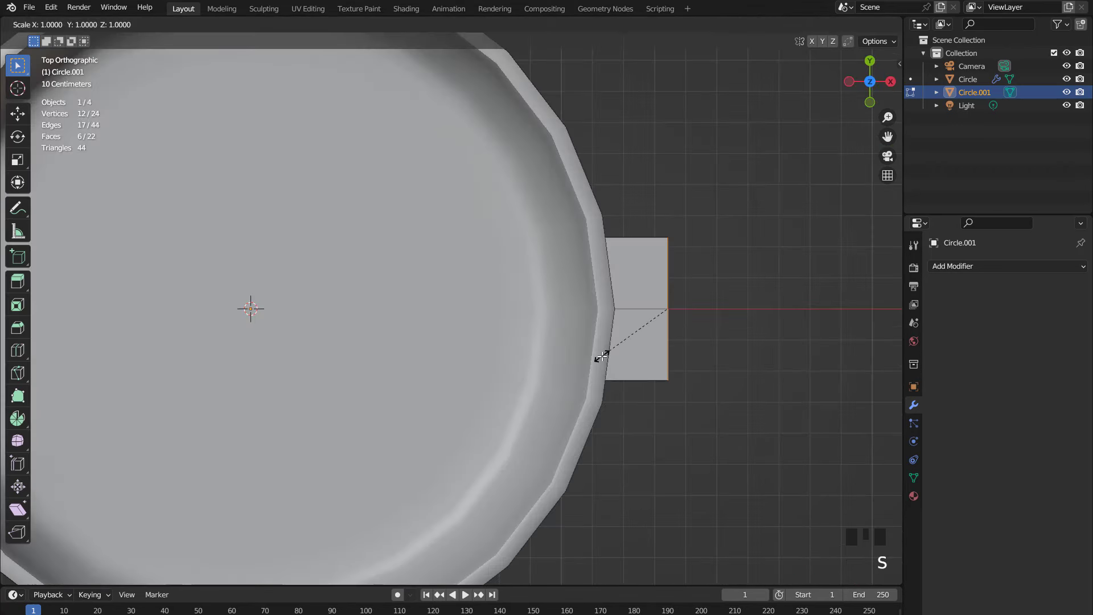
right_click(596, 356)
key(s)
key(y)
click(701, 384)
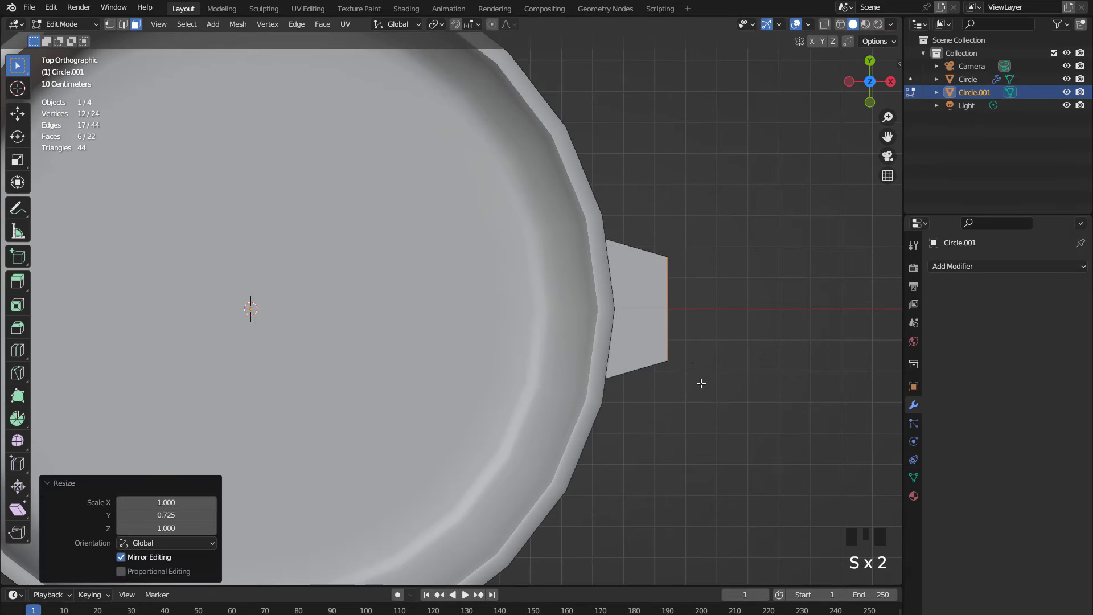
Select the whole handle mesh and reduce its height to about 0.67 along Z.
key(a)
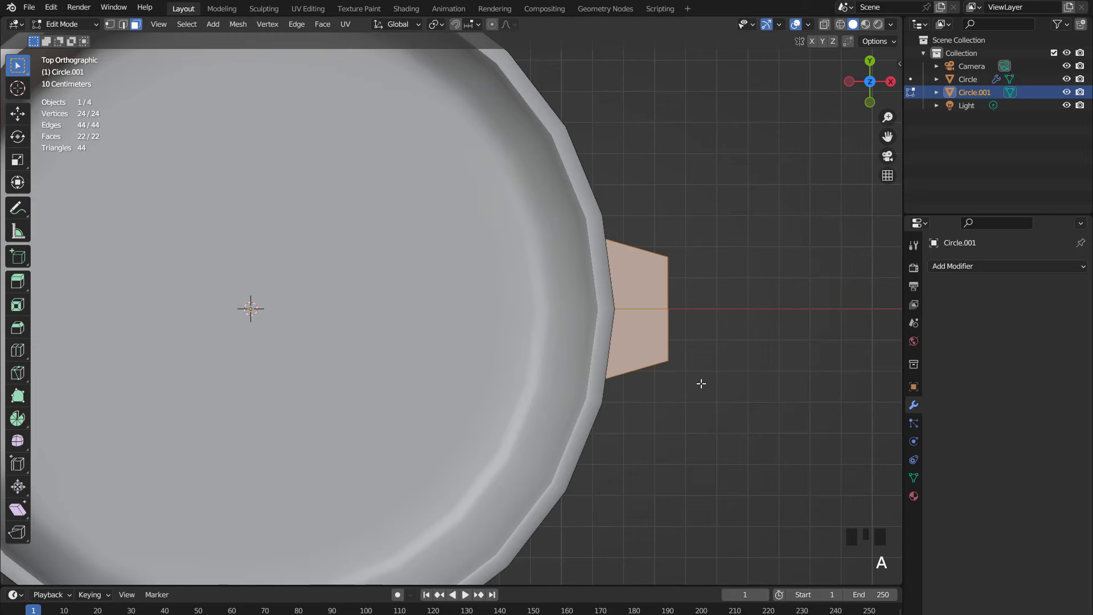
key(KP_1)
key(s)
key(z)
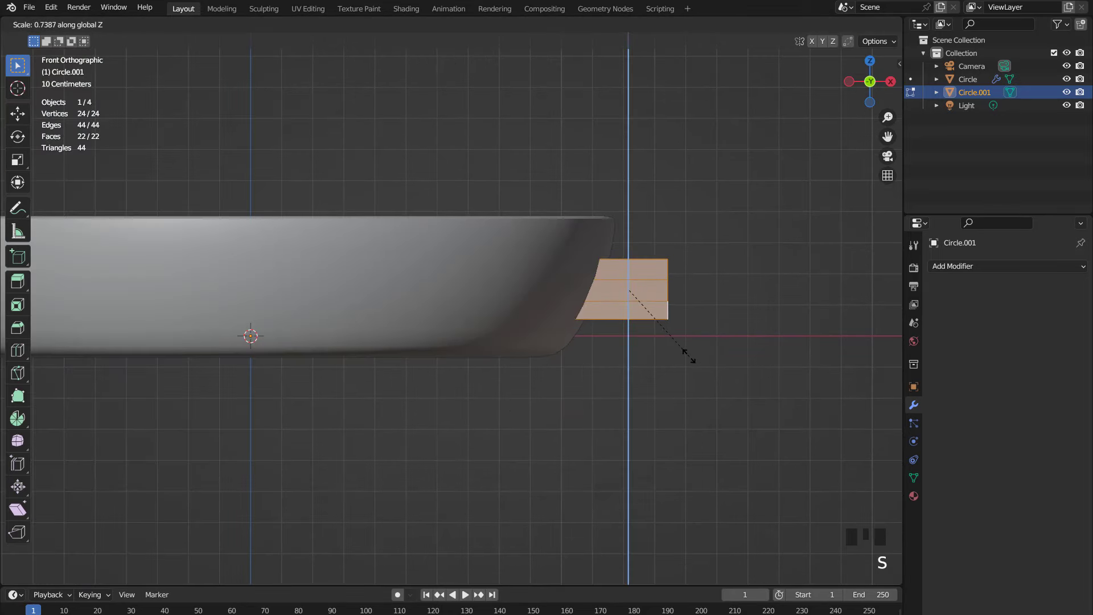
click(682, 349)
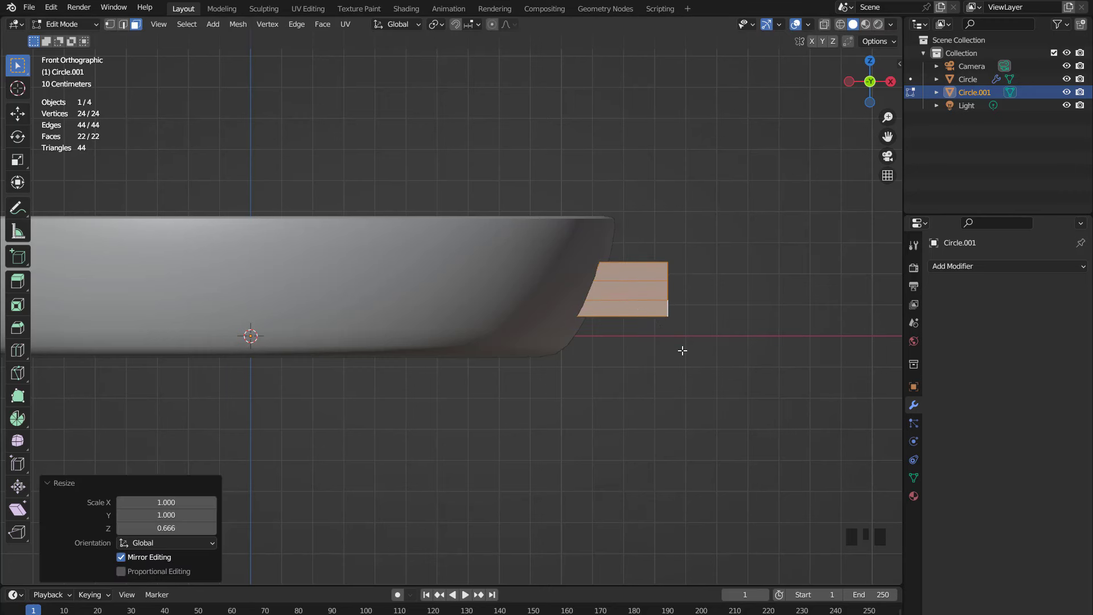
Raise the whole handle along Z in two moves of about 0.026 m and 0.033 m.
key(g)
key(z)
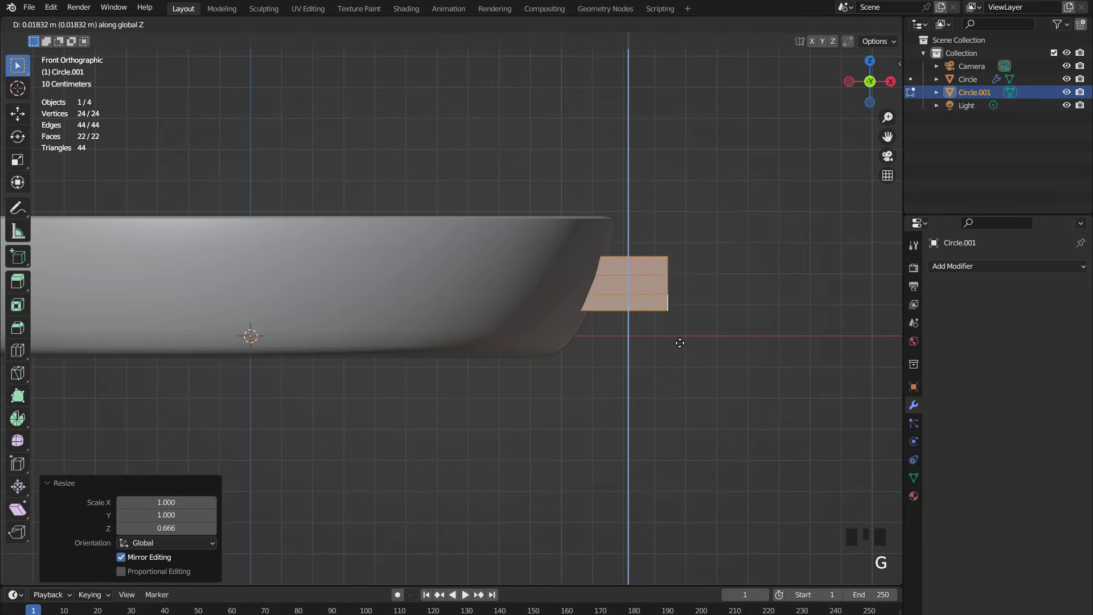
click(680, 343)
key(g)
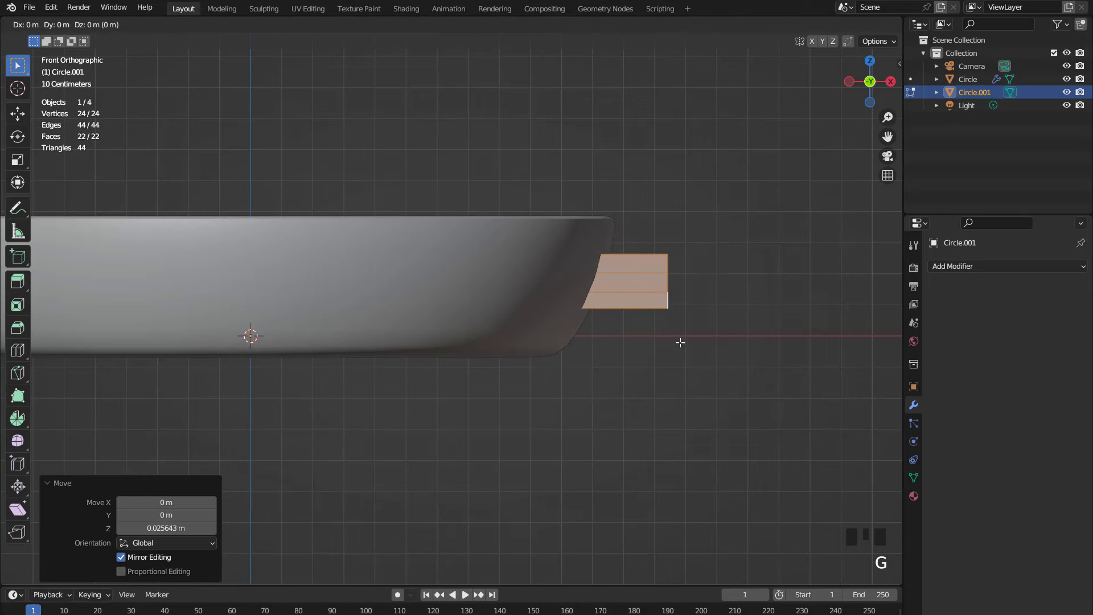
key(z)
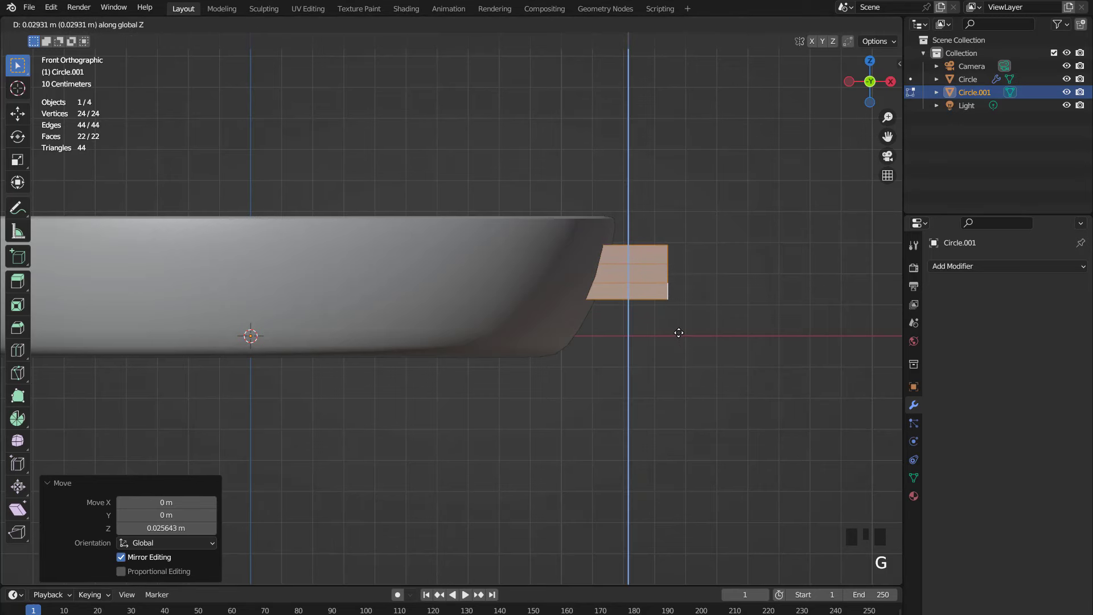
click(677, 333)
Select the handle's six outer end faces and move them about 0.013 m outward along X.
scroll(678, 333, down, 2)
middle_drag(678, 333, 552, 287)
key(KP_7)
scroll(555, 302, up, 2)
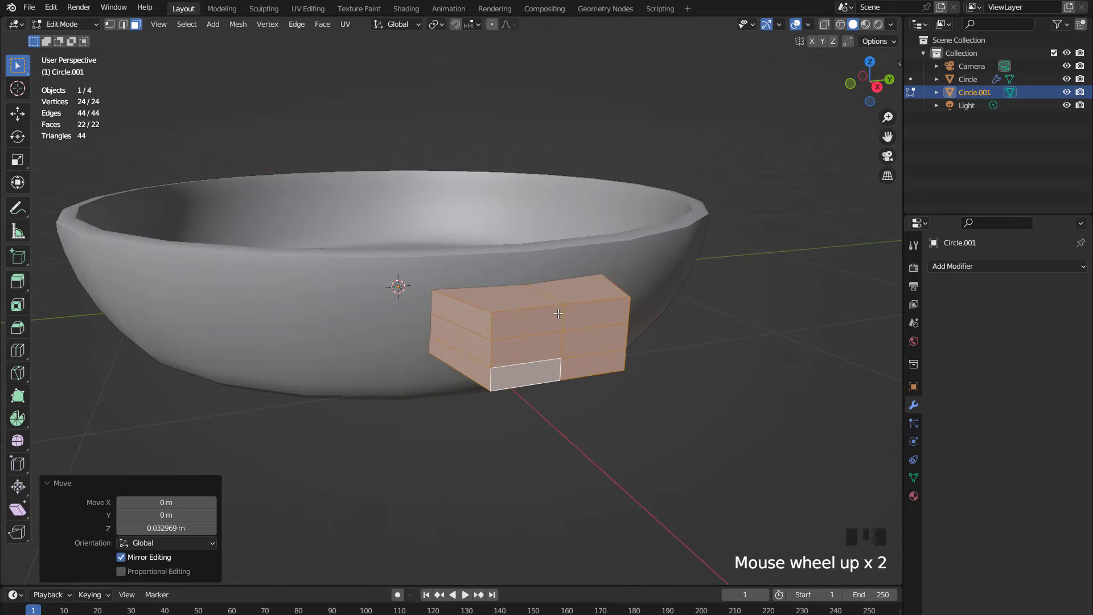
click(570, 364)
key(KP_1)
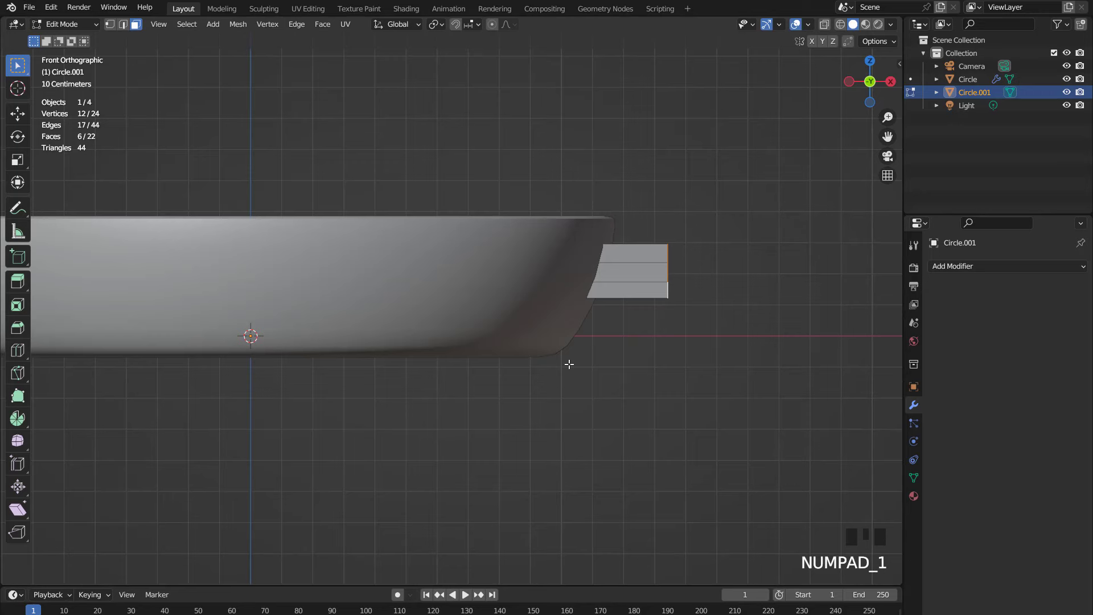
key(g)
key(x)
click(572, 369)
Add a level 2 Subdivision modifier to the handle and return to editing its mesh.
scroll(639, 312, down, 2)
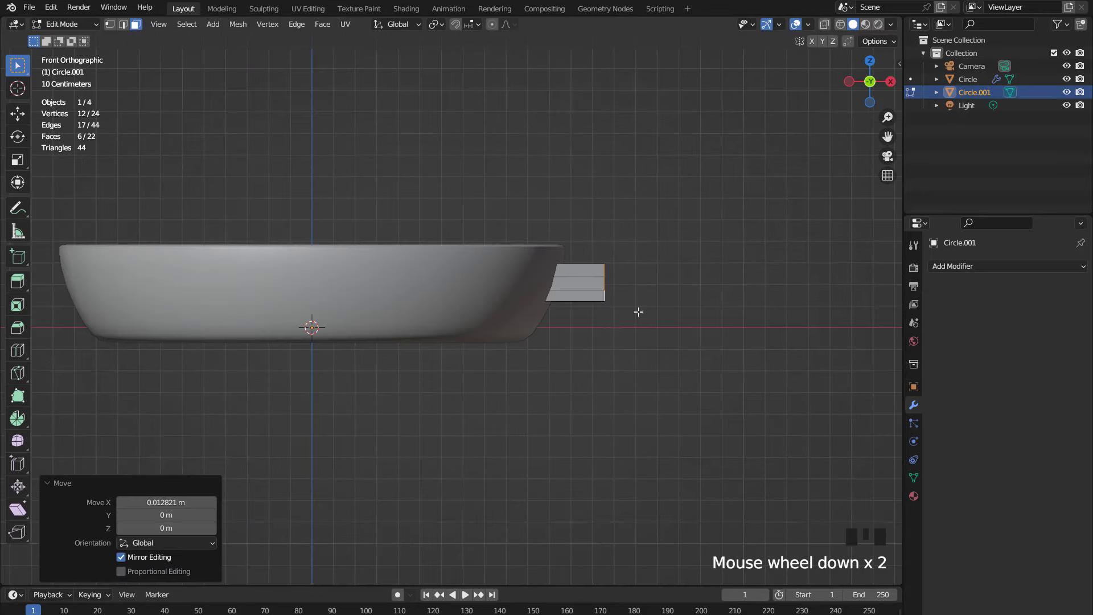
middle_drag(639, 312, 573, 347)
scroll(536, 345, up, 2)
key(Tab)
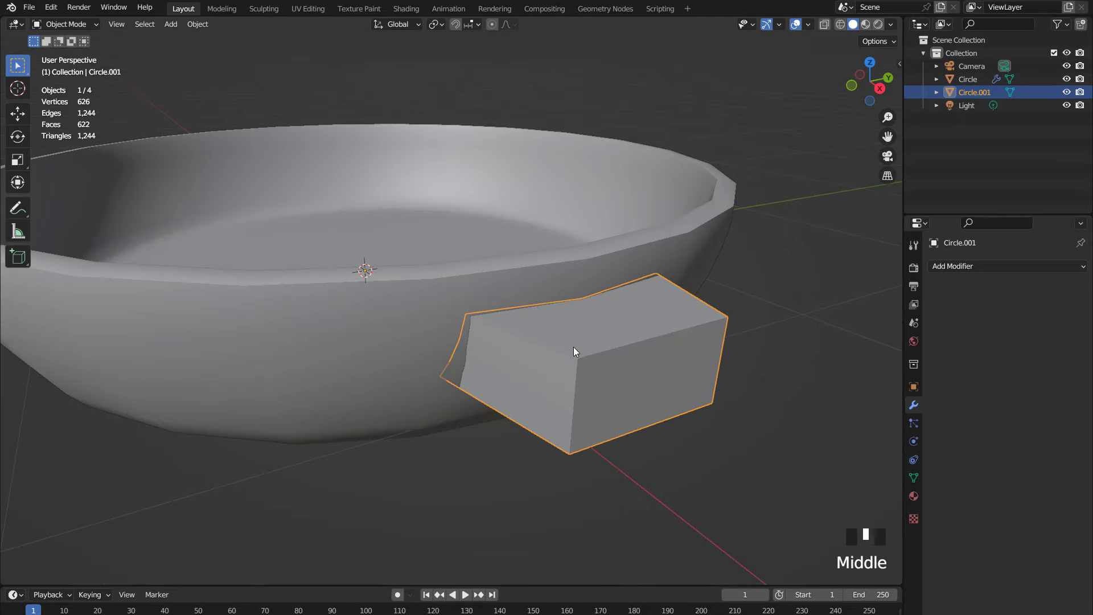
key(ctrl+2)
key(Tab)
mouse_move(573, 347)
middle_down()
mouse_move(599, 345)
mouse_move(593, 352)
middle_up()
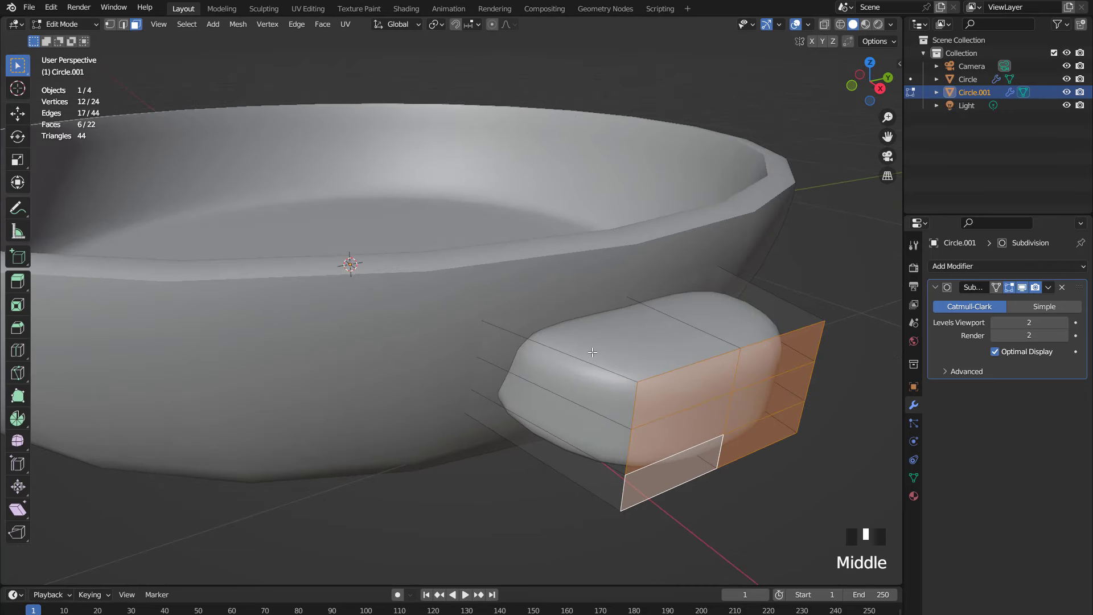
Add a loop cut close to the handle's outer end with a factor of -0.9 and hide the Subdivision in the viewport.
key(ctrl+r)
click(593, 353)
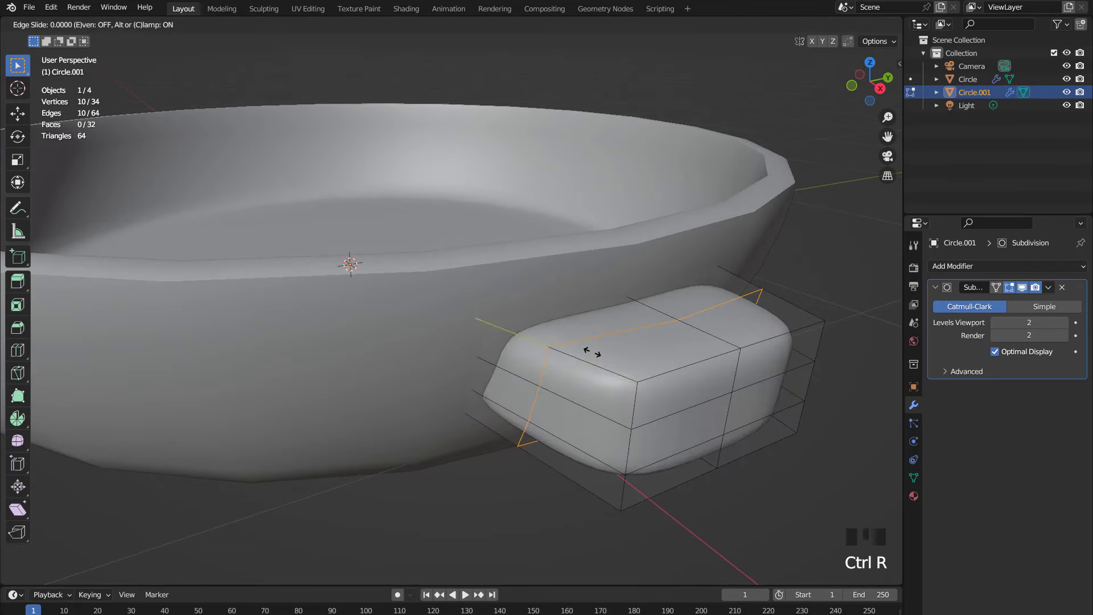
click(648, 410)
click(1022, 287)
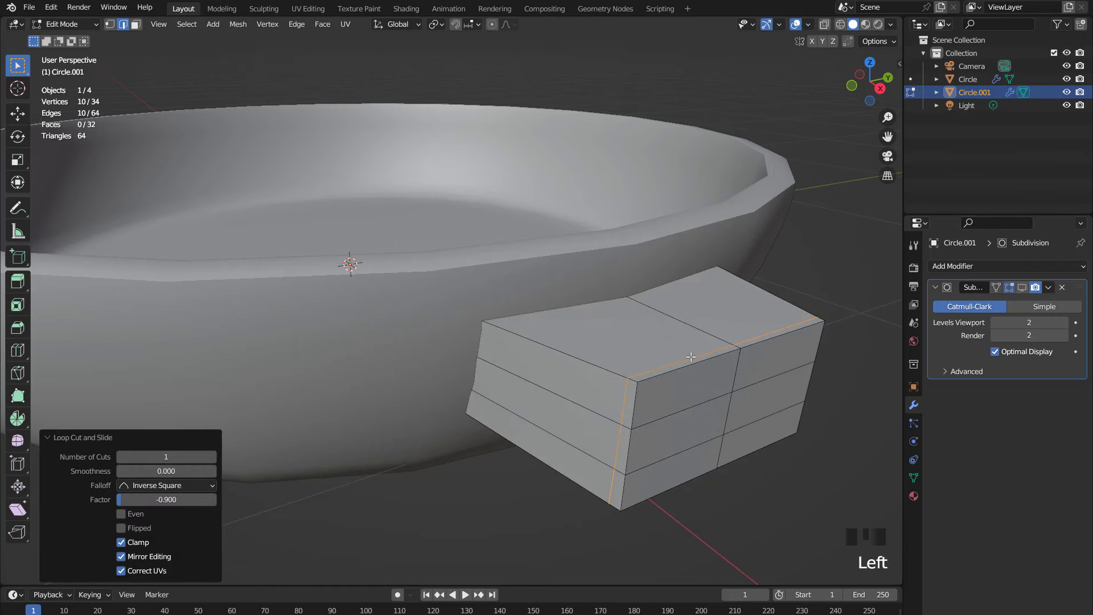
Add a loop cut around the handle close to its -Y side.
middle_drag(691, 357, 637, 361)
key(ctrl+r)
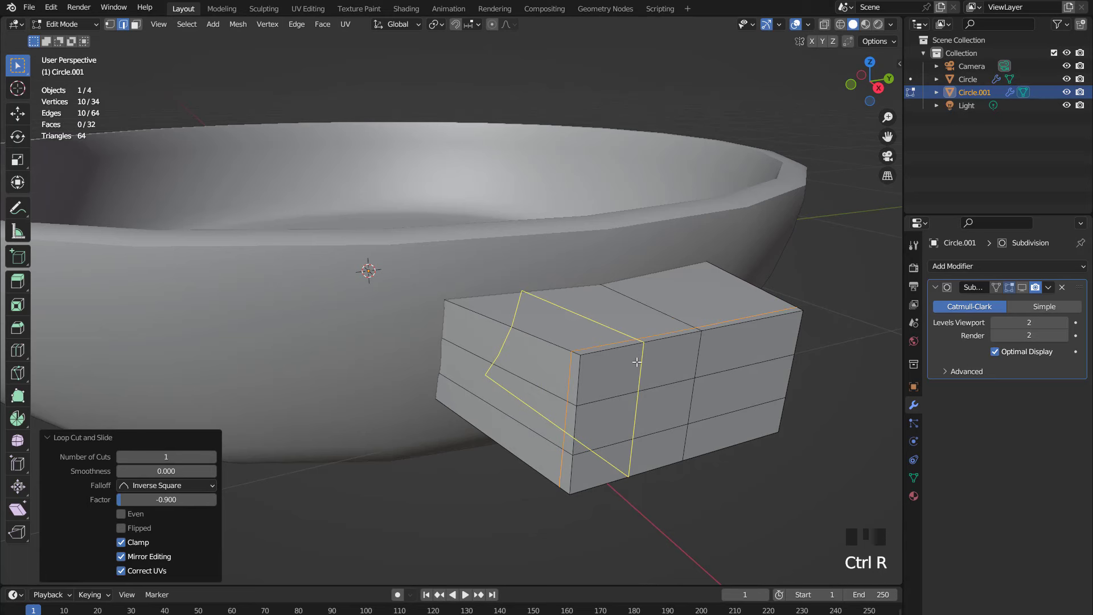
click(638, 361)
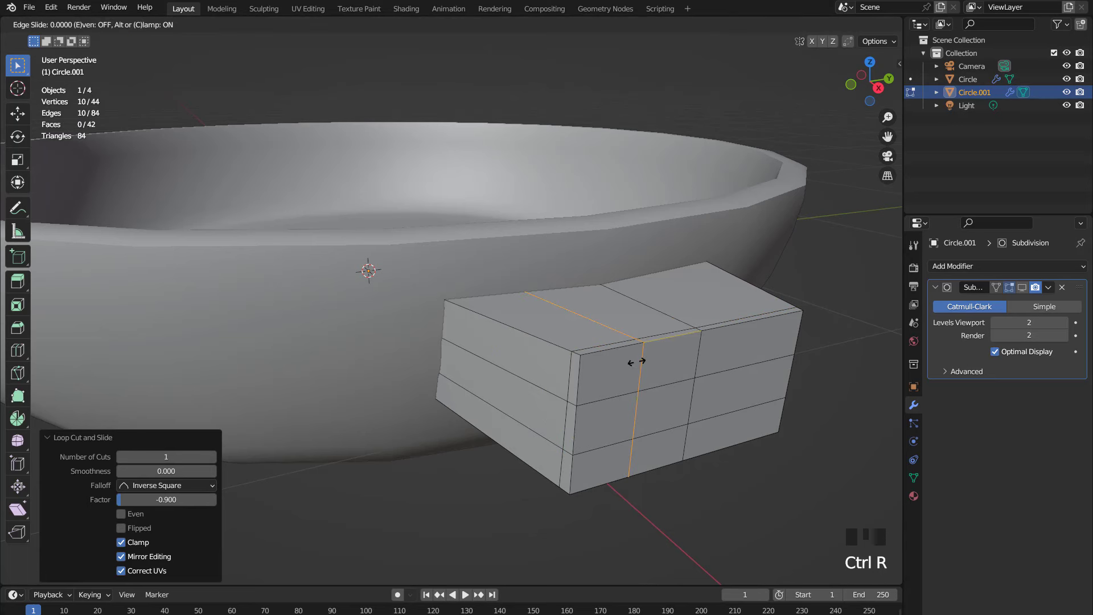
click(581, 378)
Edge-slide the loop nearest the handle's outer end by a factor of about -0.213.
double_click(594, 299)
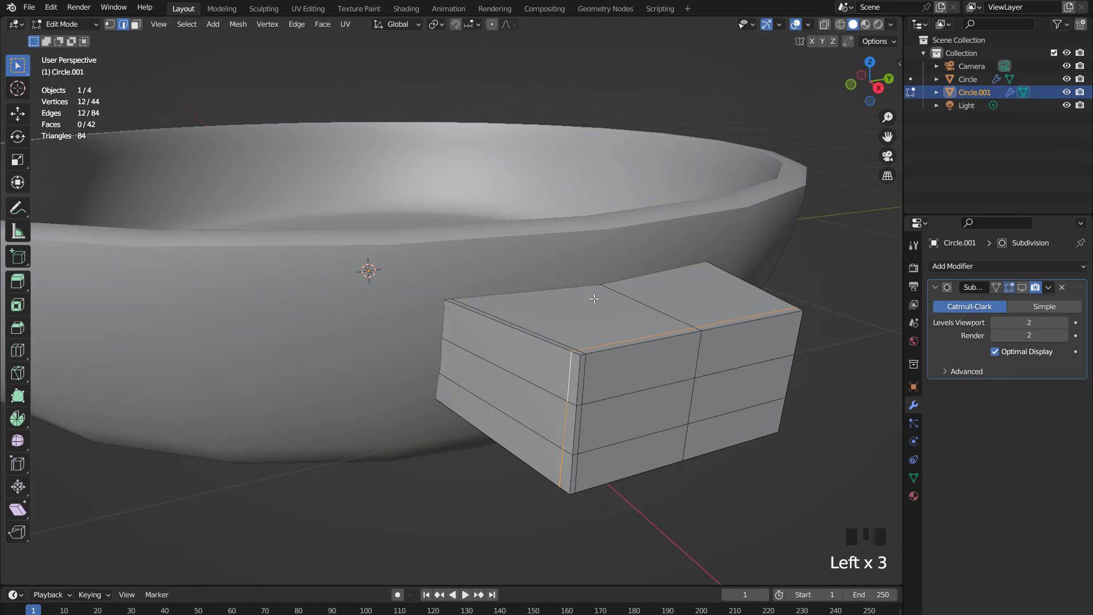
key(g)
key(g)
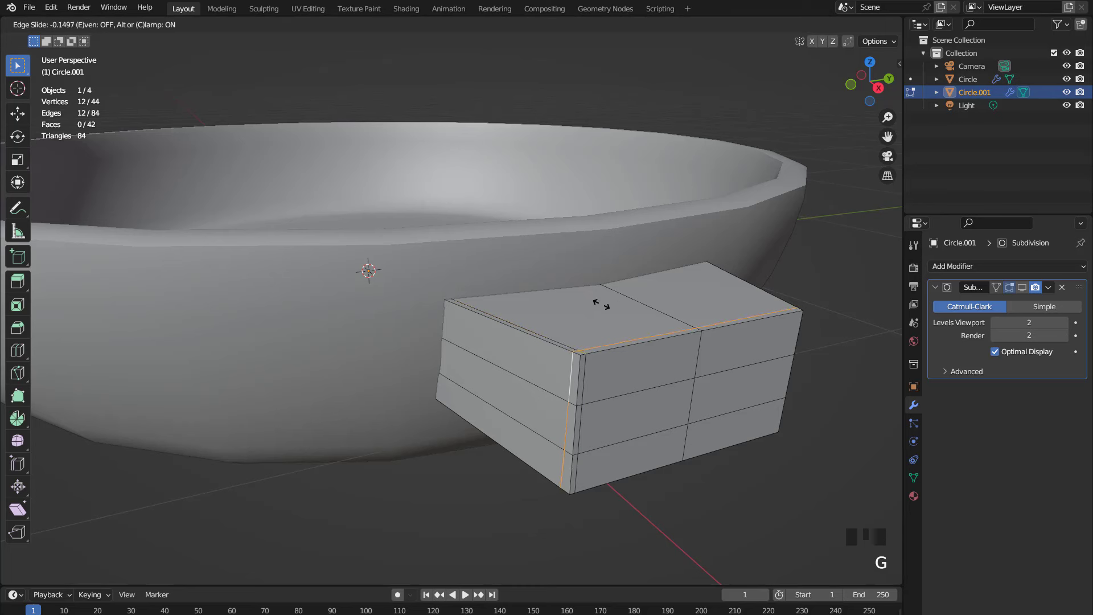
click(707, 322)
Add a loop cut close to the handle's +Y side with a factor of about 0.912.
key(ctrl+r)
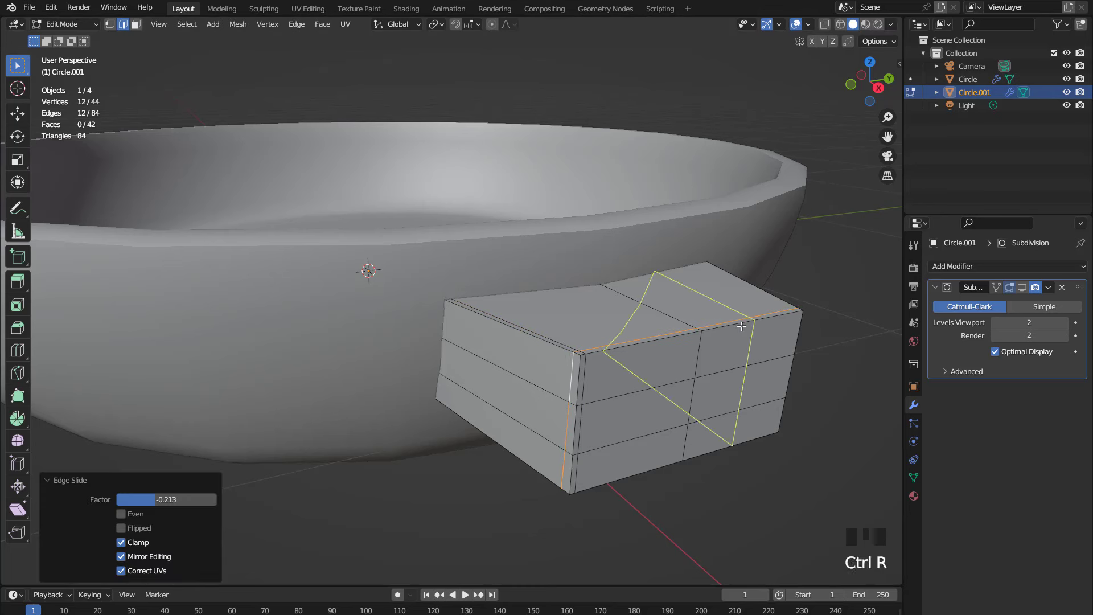
click(743, 325)
click(795, 347)
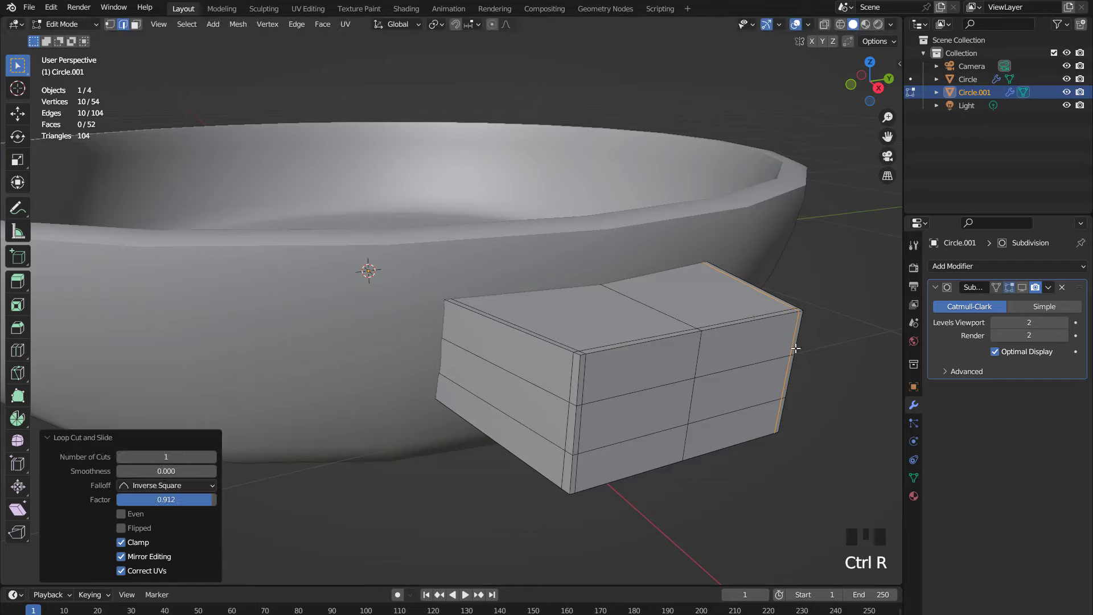
Show the handle's Subdivision in the viewport, leave mesh editing and set its viewport level to 3.
middle_drag(751, 321, 696, 321)
middle_drag(530, 354, 751, 336)
click(1022, 287)
key(Tab)
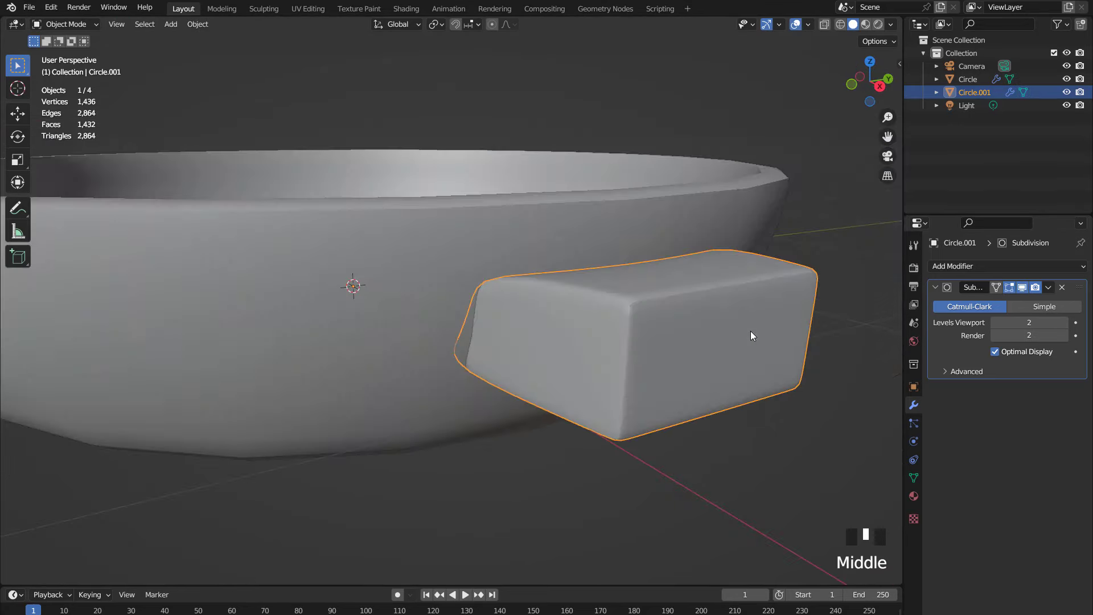
click(1065, 322)
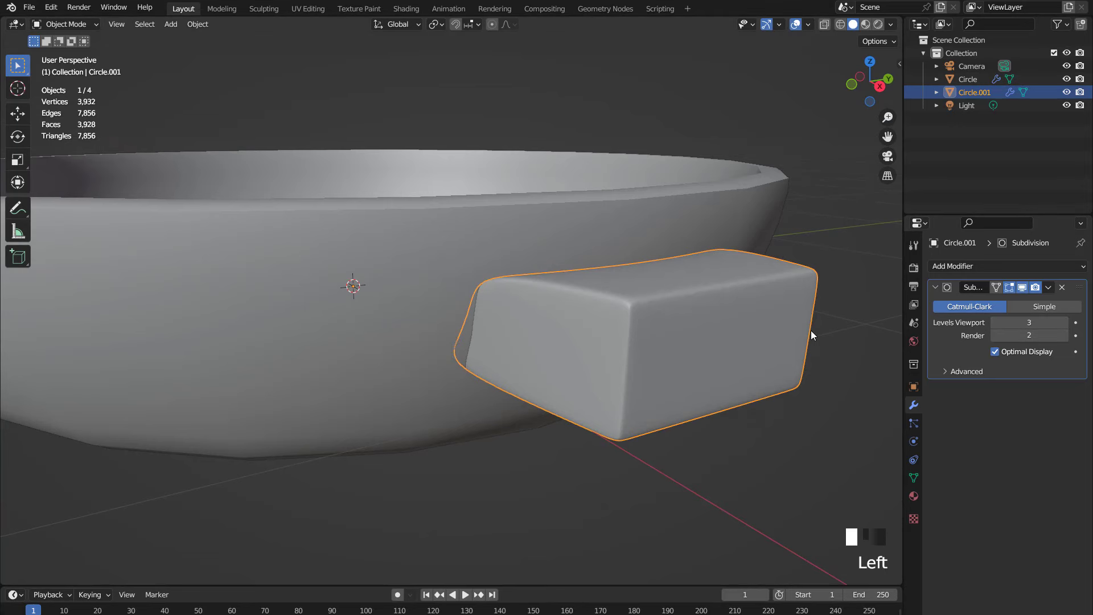
Add a loop cut close to the handle's bowl-facing end with a factor of about 0.949 and return to object mode.
scroll(678, 320, down, 2)
middle_drag(678, 320, 637, 306)
scroll(648, 339, up, 2)
key(Tab)
key(ctrl+r)
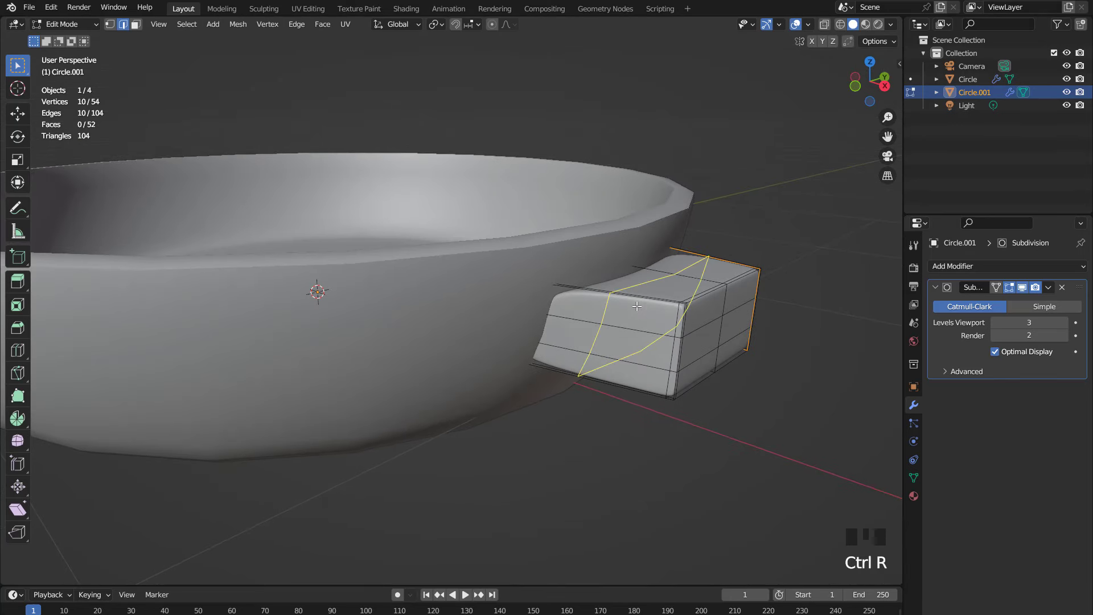
click(633, 309)
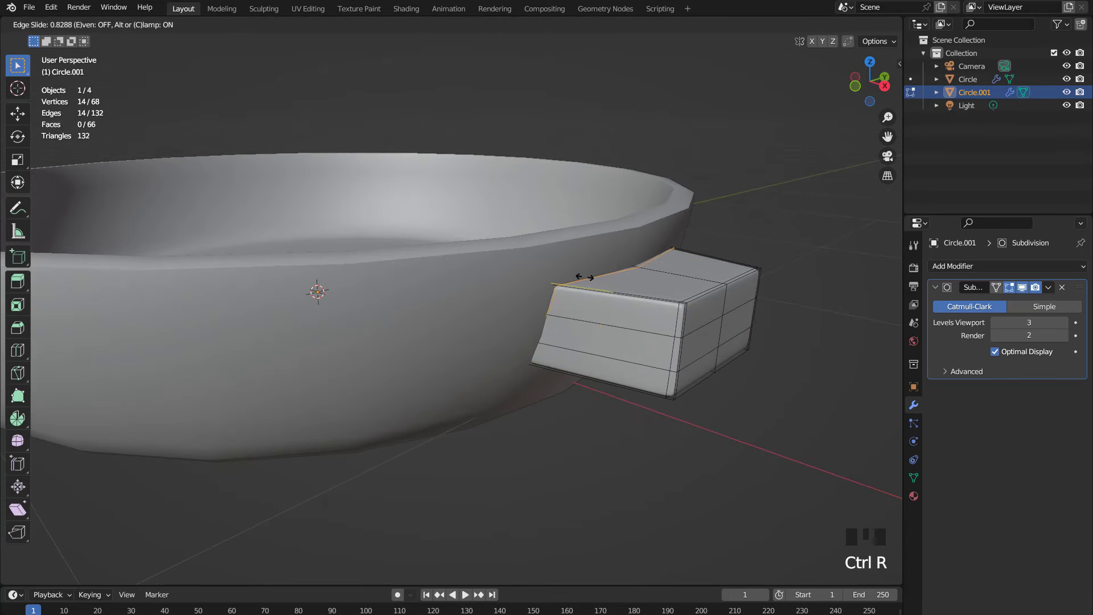
click(578, 274)
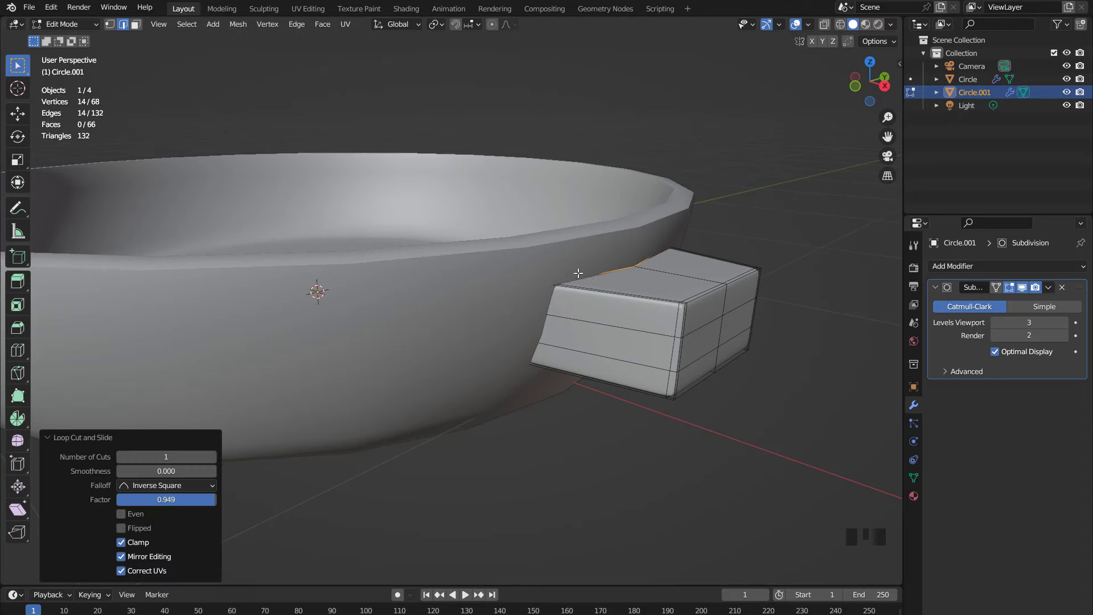
key(Tab)
Open the handle's mesh for vertex editing in the right orthographic view and hide its Subdivision in the viewport.
scroll(584, 276, down, 4)
drag(563, 282, 490, 328)
click(586, 312)
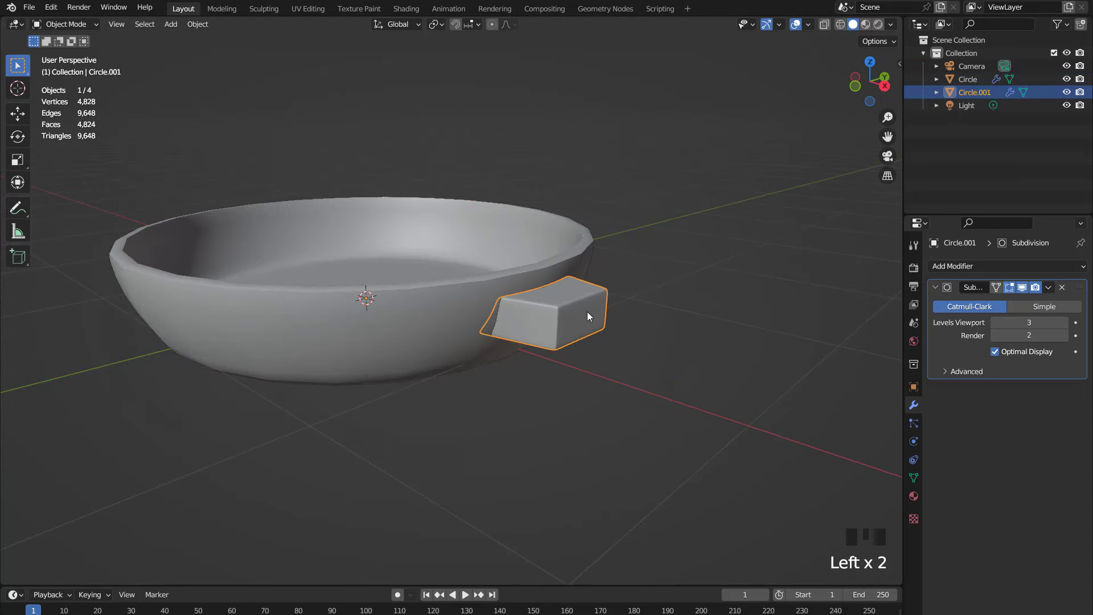
middle_drag(558, 258, 545, 286)
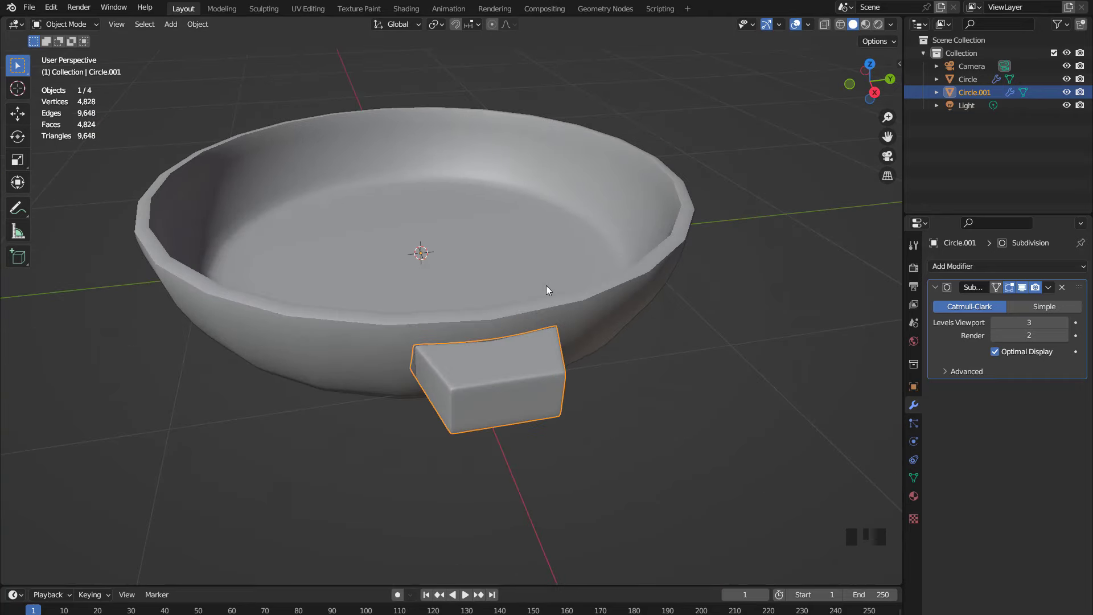
key(KP_3)
scroll(545, 285, up, 2)
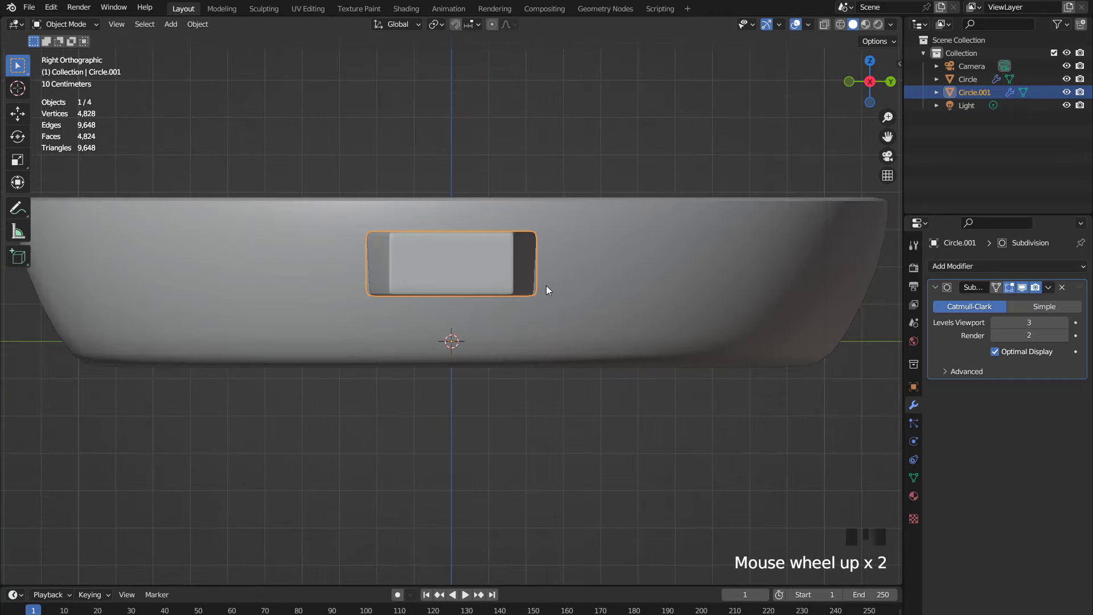
key(Tab)
scroll(546, 285, up, 3)
key(1)
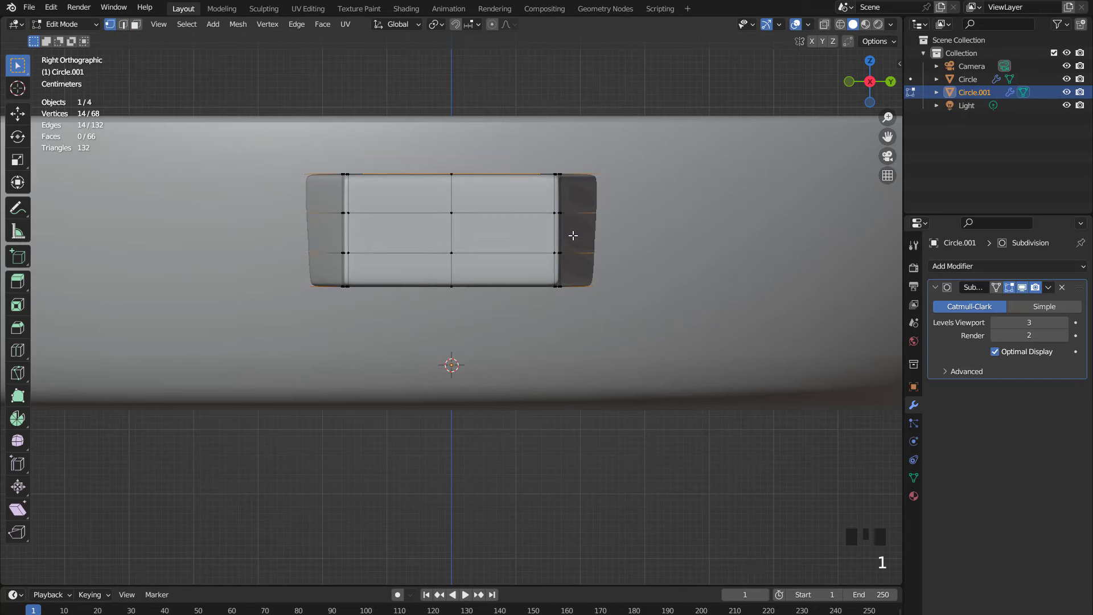
scroll(573, 236, up, 1)
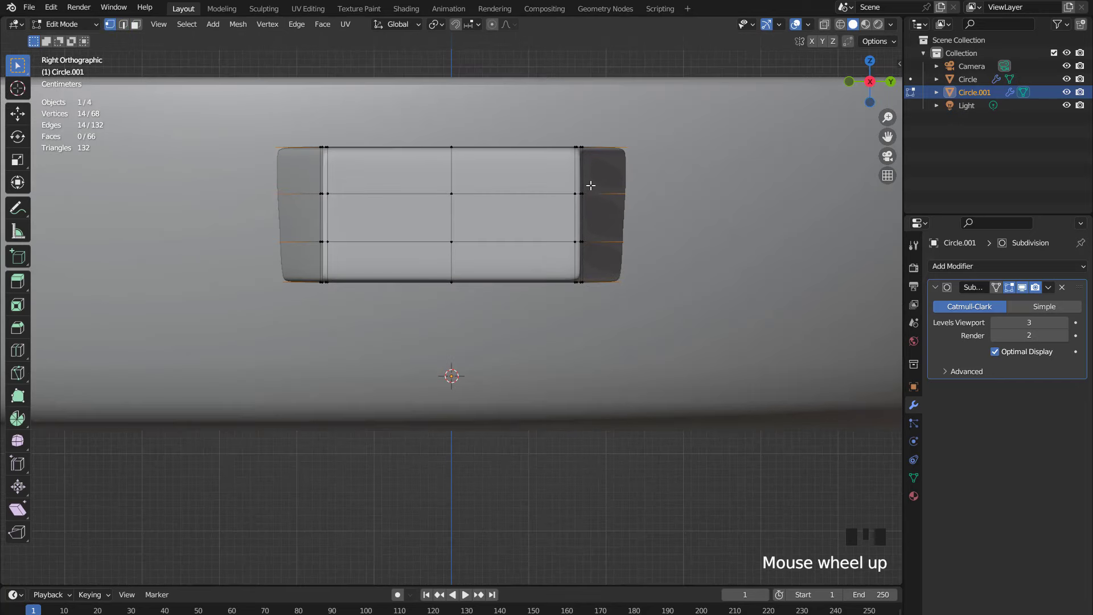
click(1023, 288)
Duplicate the four corner vertices of the handle's outer end face in place and separate the copies into a new object.
scroll(625, 209, up, 1)
click(600, 122)
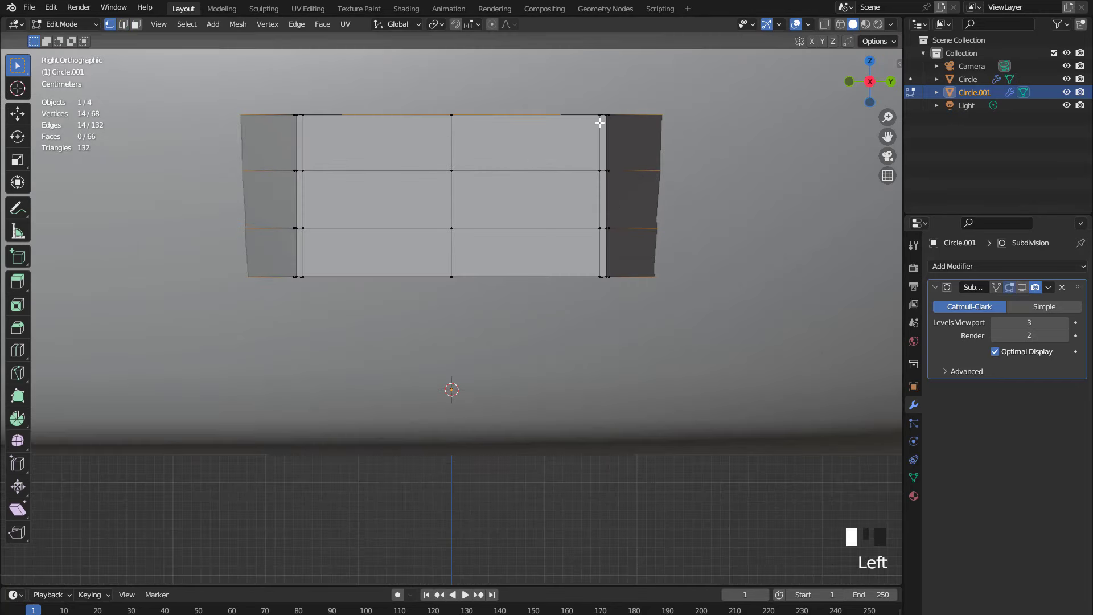
click(597, 116)
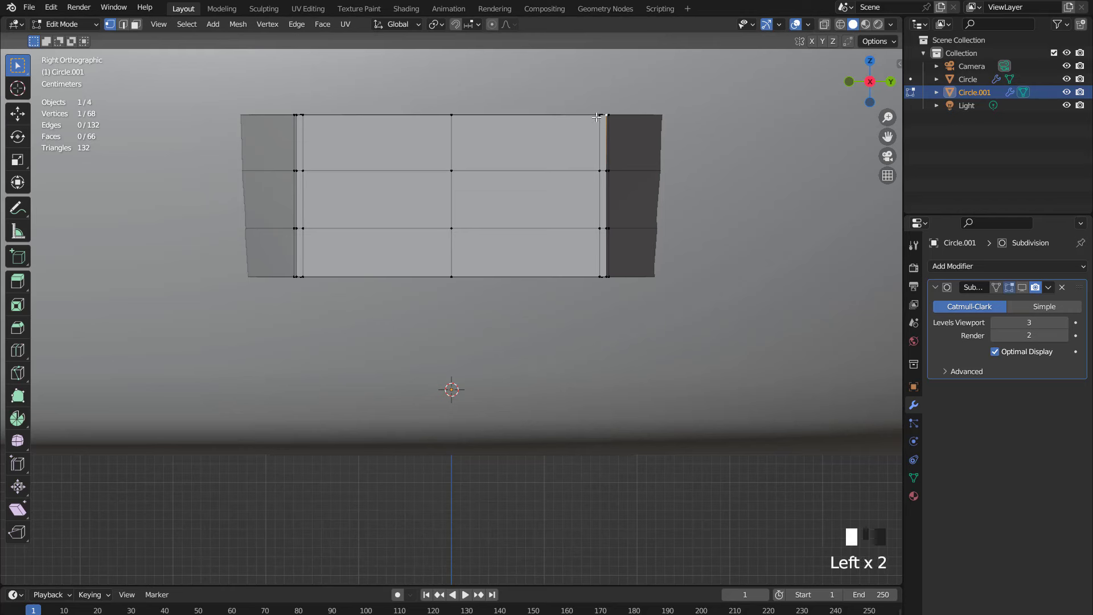
shift+click(599, 269)
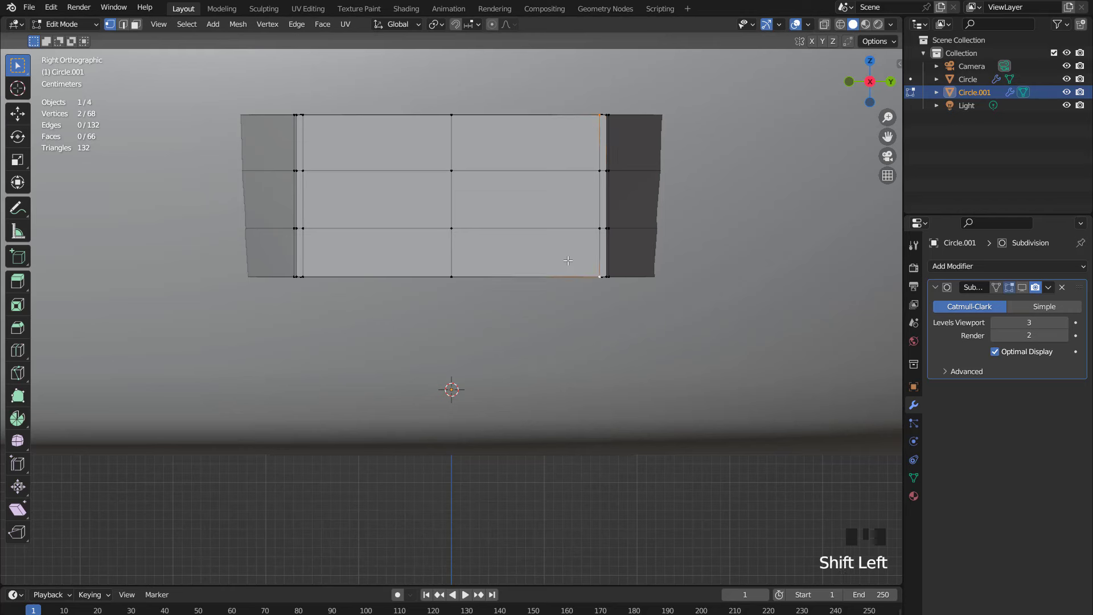
shift+click(303, 276)
shift+click(303, 116)
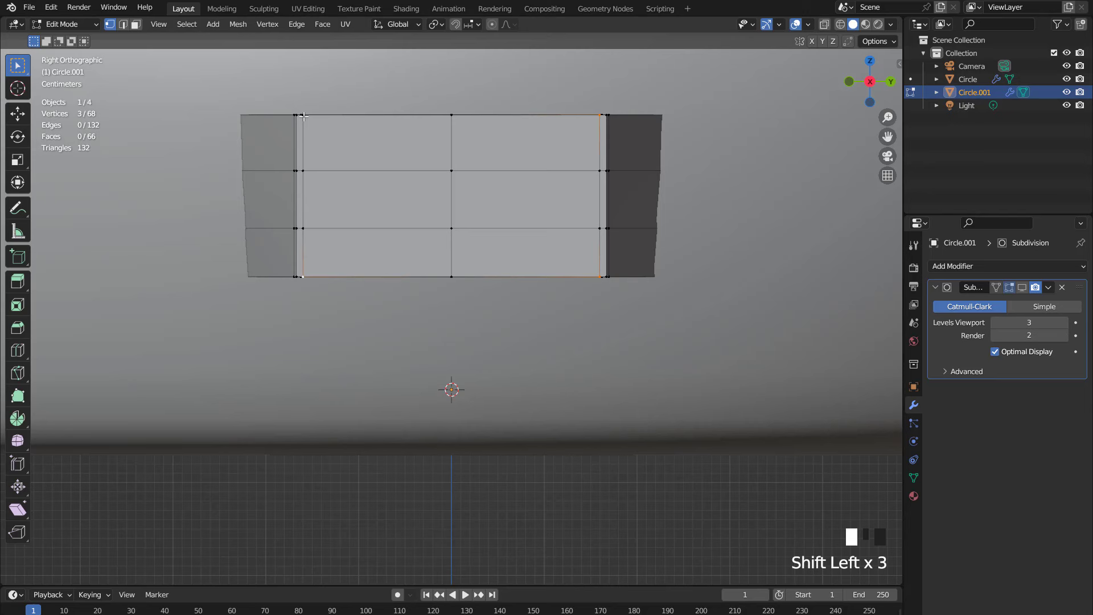
key(shift+d)
click(349, 139)
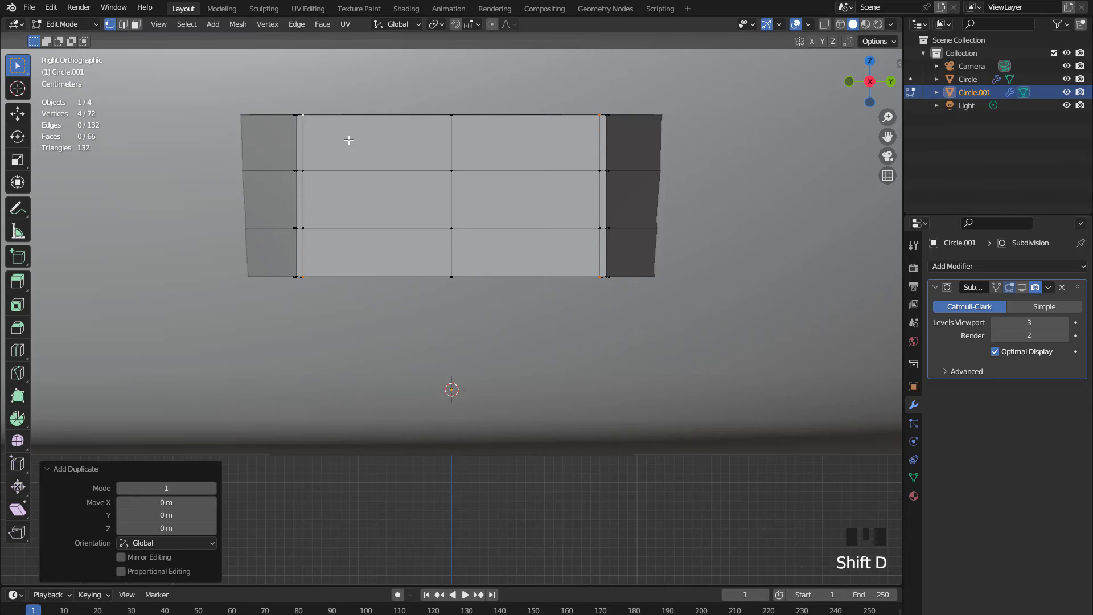
key(p)
click(348, 140)
key(Tab)
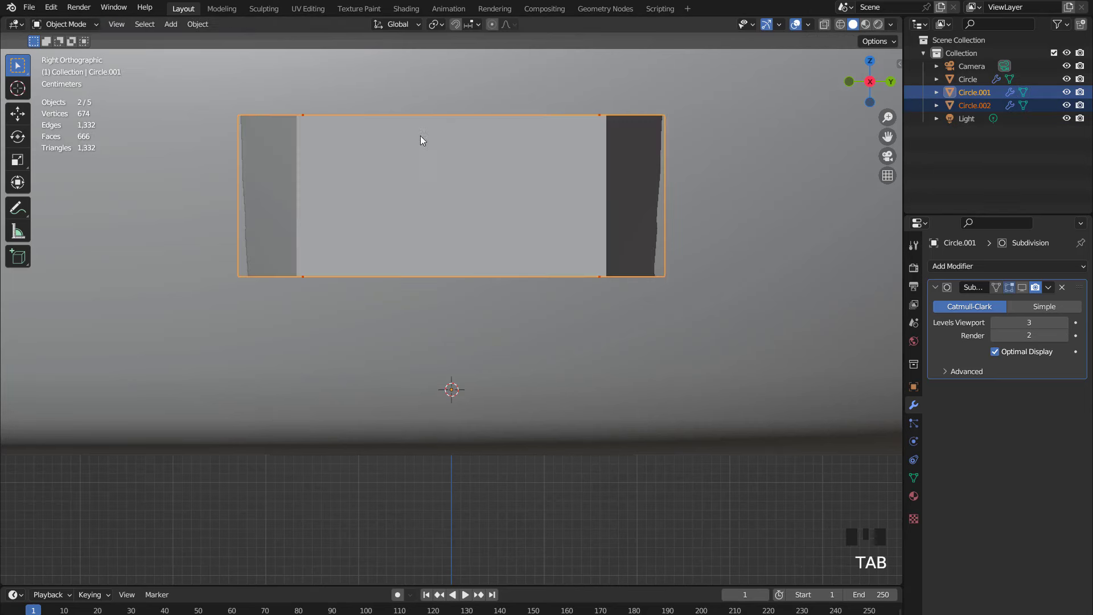
Fill a single face between the four vertices of the separated object.
click(973, 105)
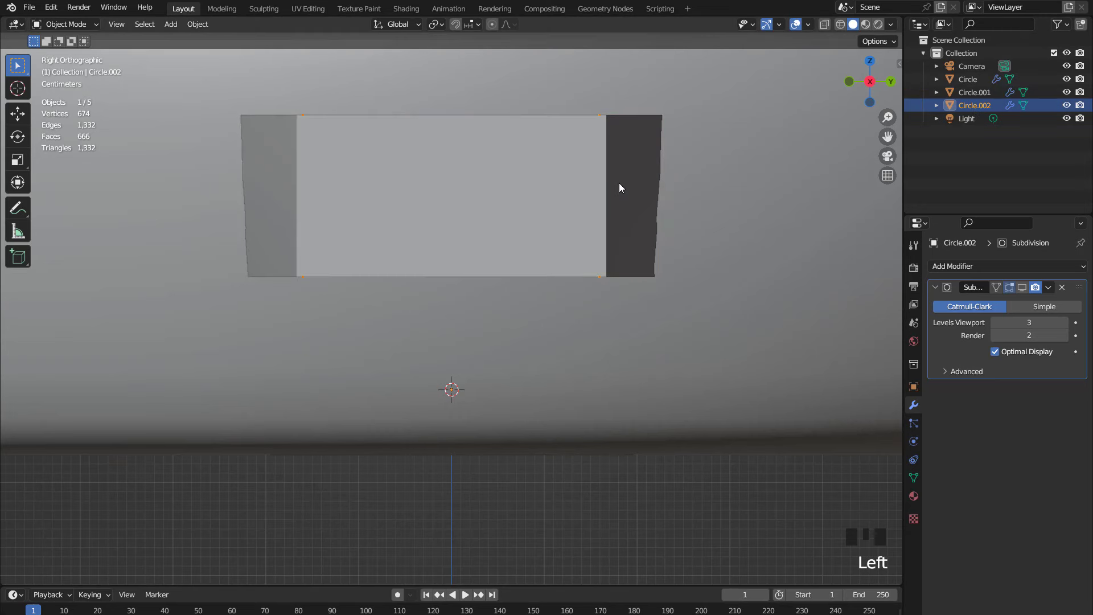
key(Tab)
key(a)
key(f)
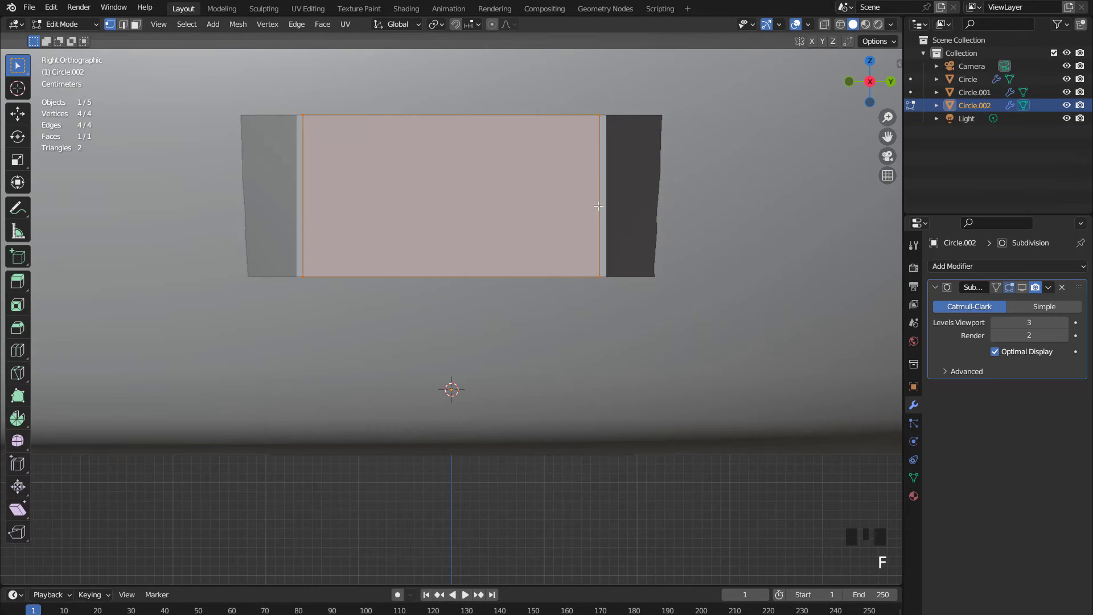
Scale the new face uniformly by about 1.237, and by about 0.889 along Y.
scroll(620, 183, down, 2)
key(s)
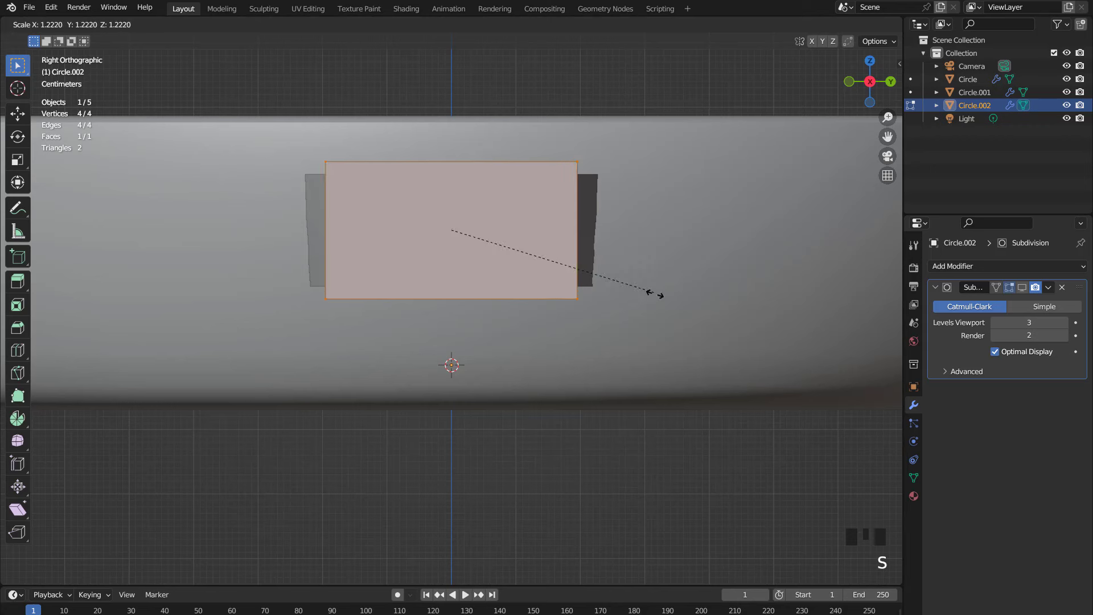
click(652, 292)
key(s)
key(y)
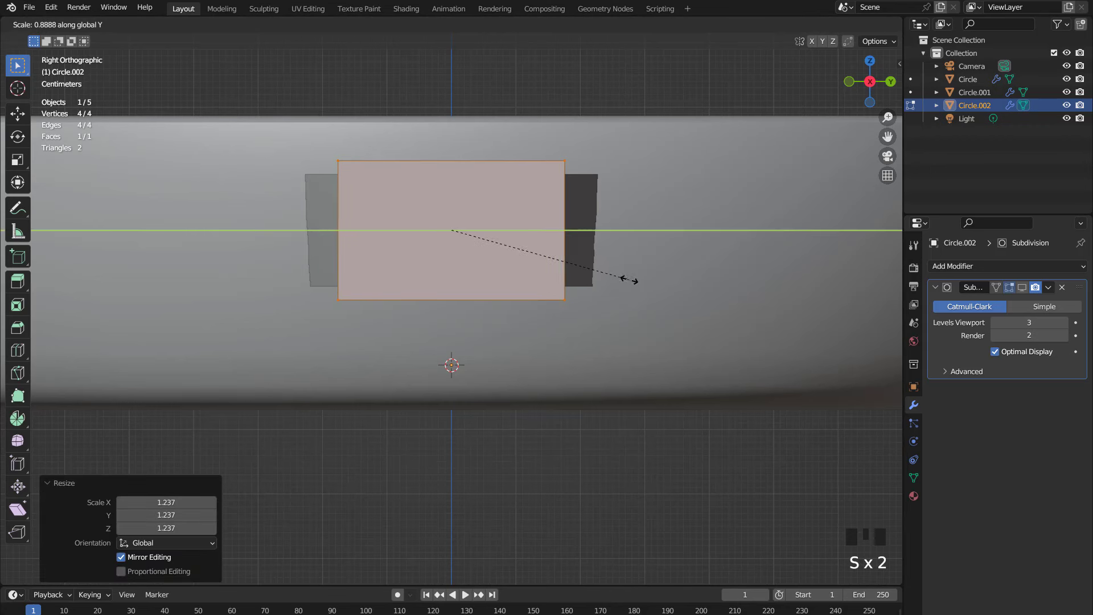
click(629, 280)
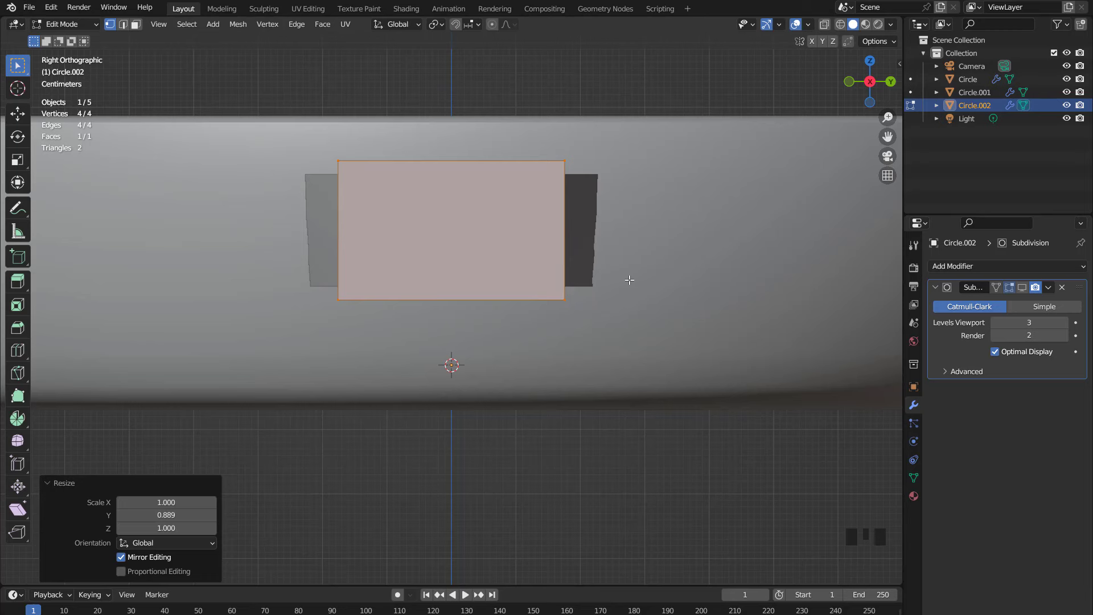
Remove the Subdivision modifier from the new face's object and move the face about 0.056 m toward the bowl along X.
click(1062, 288)
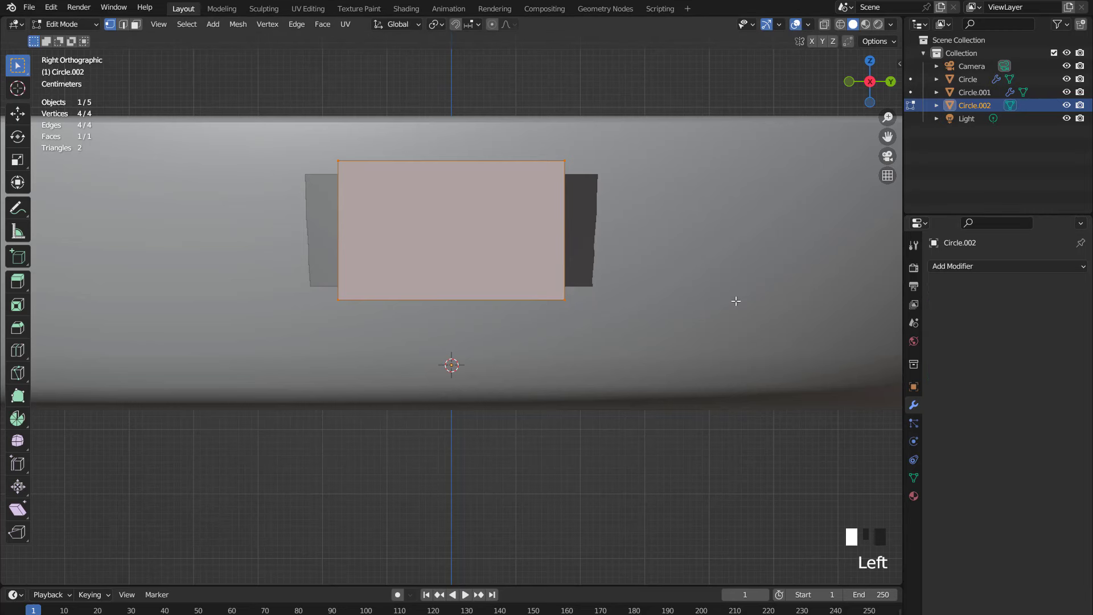
scroll(585, 290, down, 3)
middle_drag(586, 289, 613, 273)
key(KP_1)
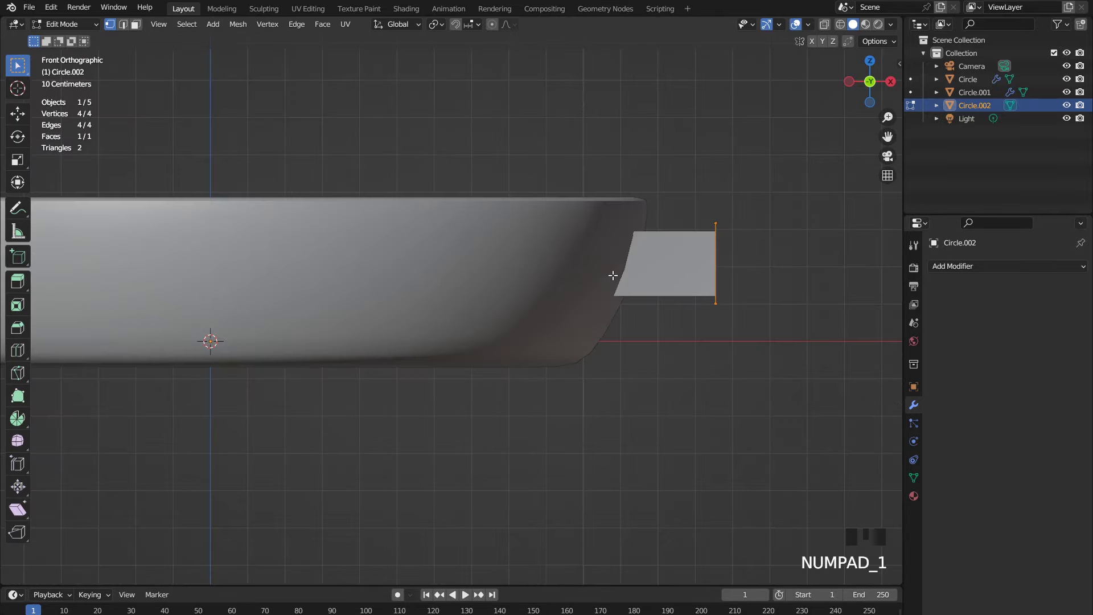
key(g)
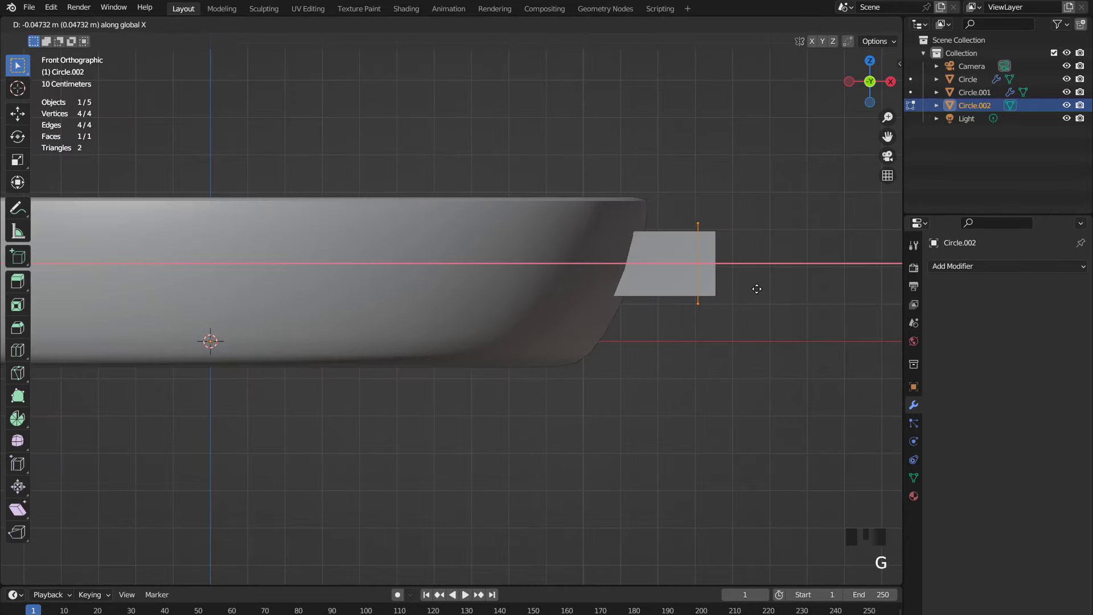
click(757, 288)
In face mode, scale the rectangular face uniformly by about 1.195 so it extends past the handle's outer end.
middle_drag(757, 288, 615, 302)
scroll(616, 302, up, 2)
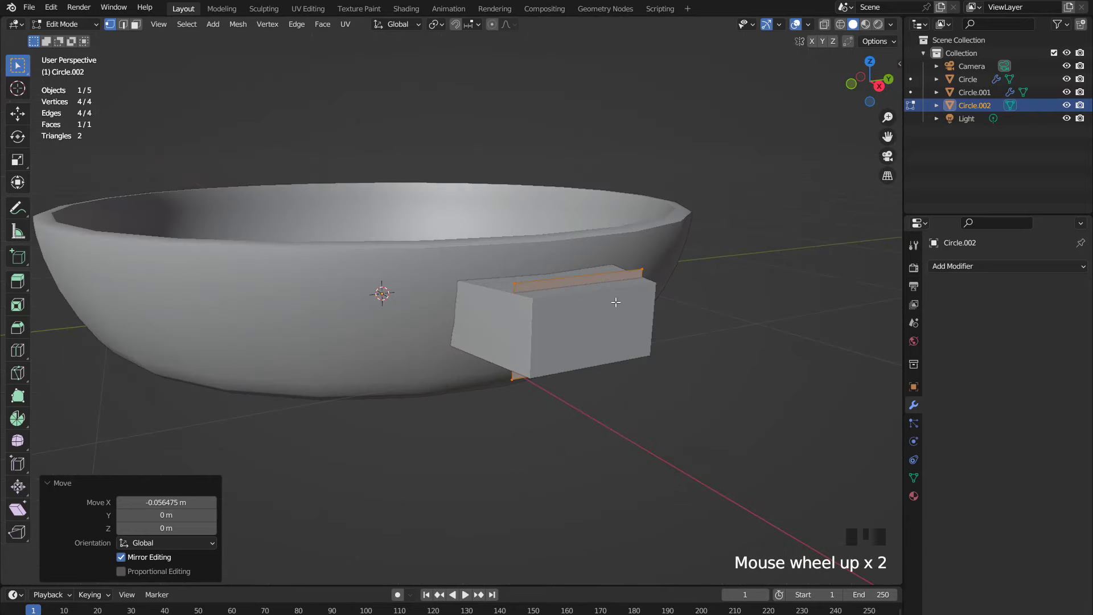
key(3)
scroll(632, 307, up, 1)
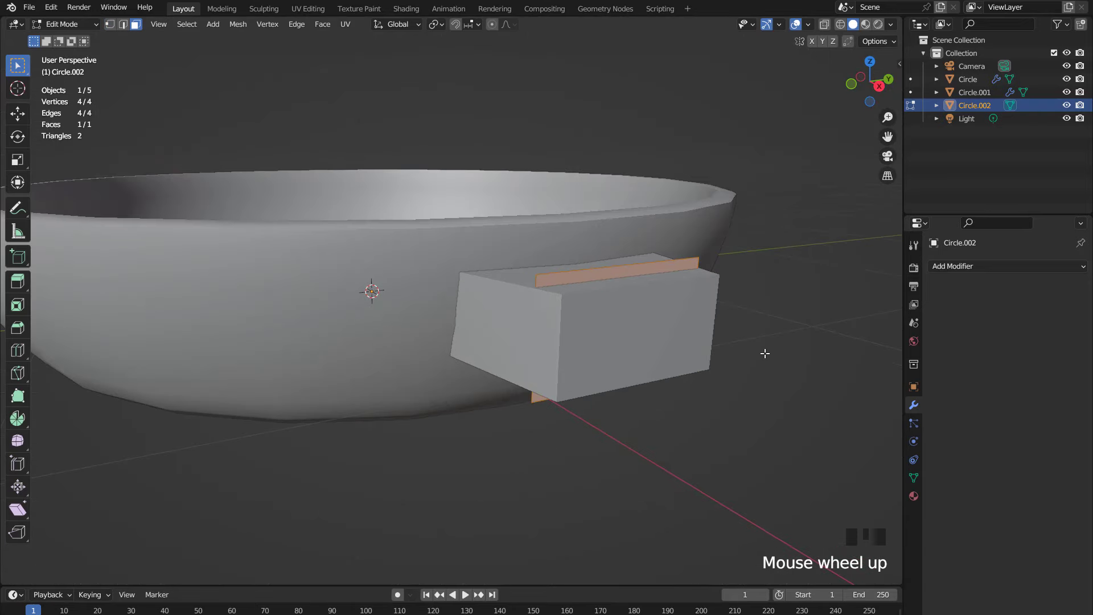
key(KP_3)
scroll(741, 342, up, 2)
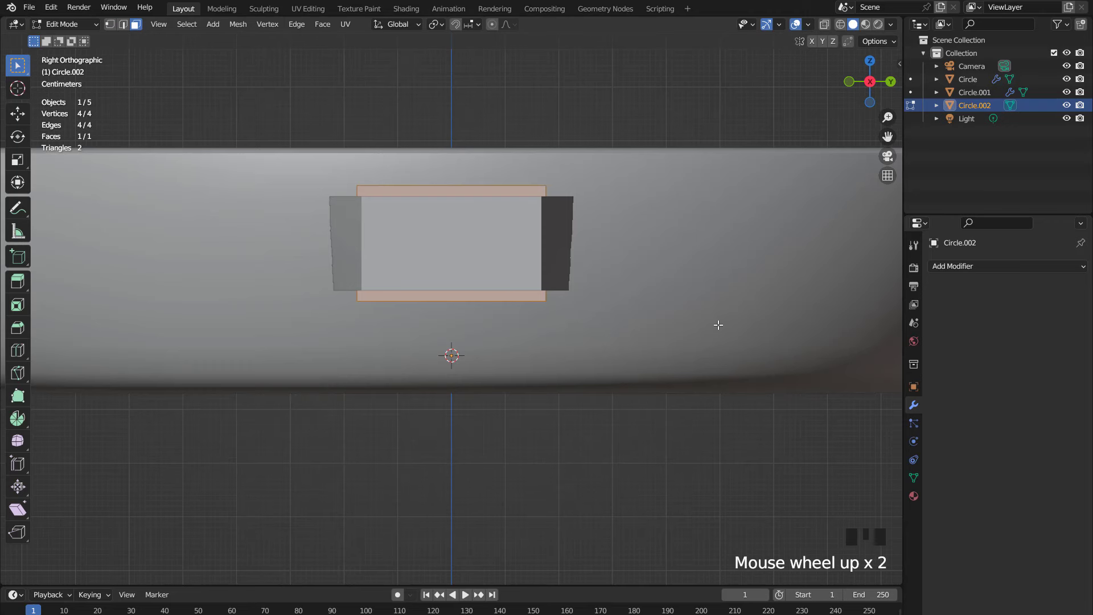
key(s)
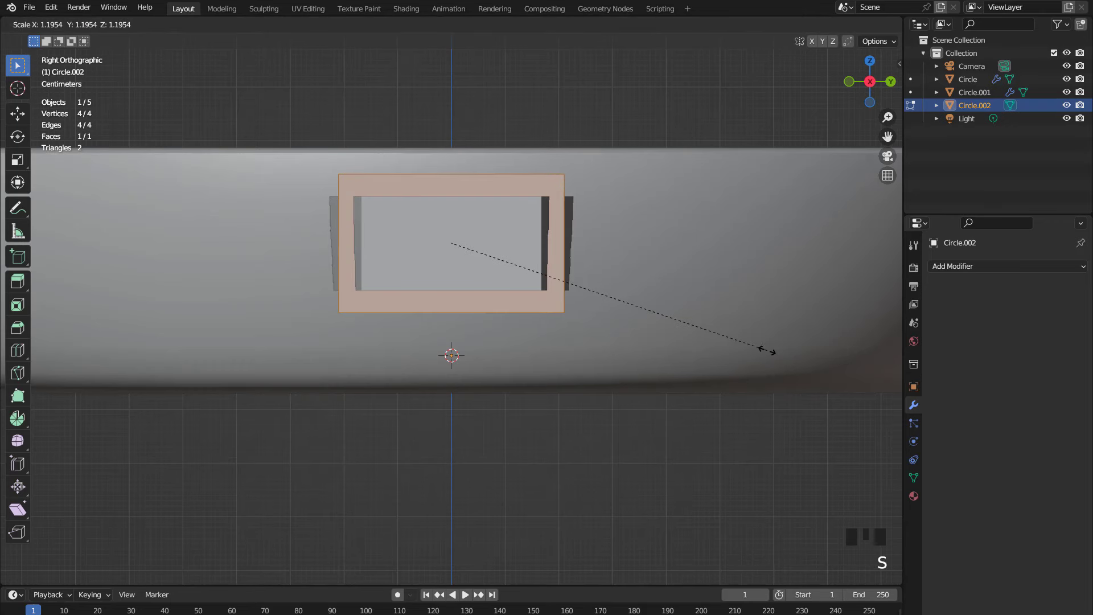
click(768, 351)
scroll(768, 351, down, 2)
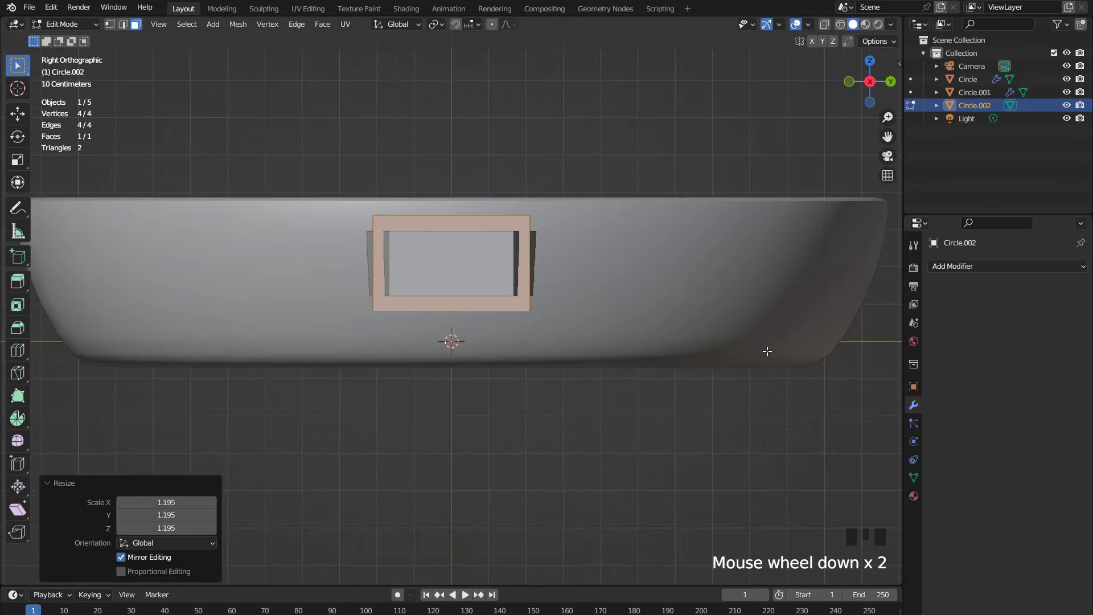
Extrude the rectangular face outward from the bowl by about 0.353 m along its normal.
key(KP_1)
shift+middle_drag(767, 351, 553, 326)
scroll(547, 326, down, 3)
scroll(554, 327, down, 3)
scroll(558, 315, up, 1)
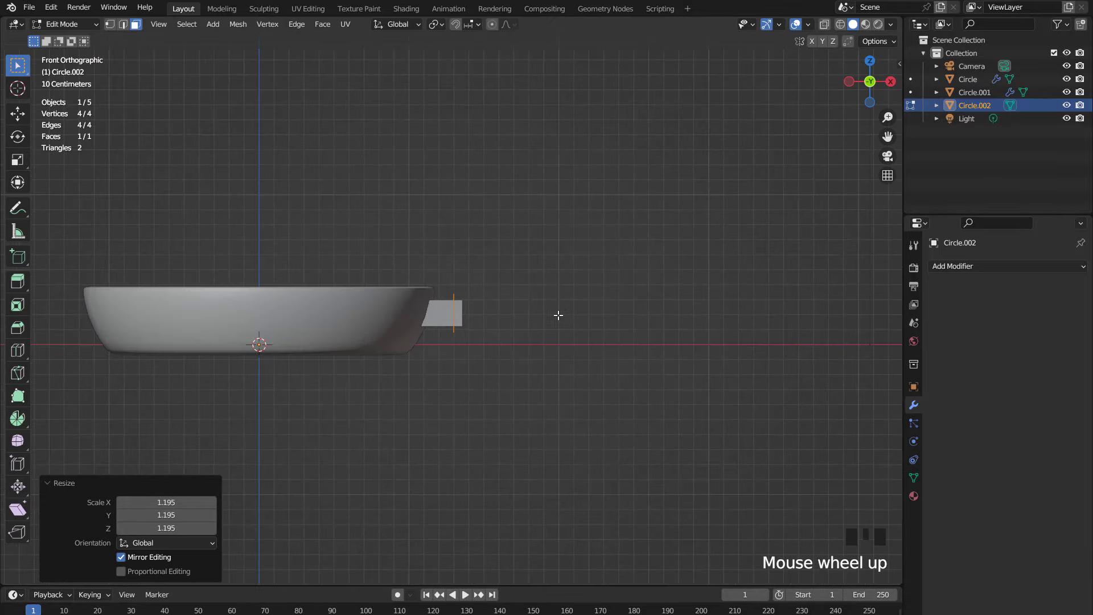
key(e)
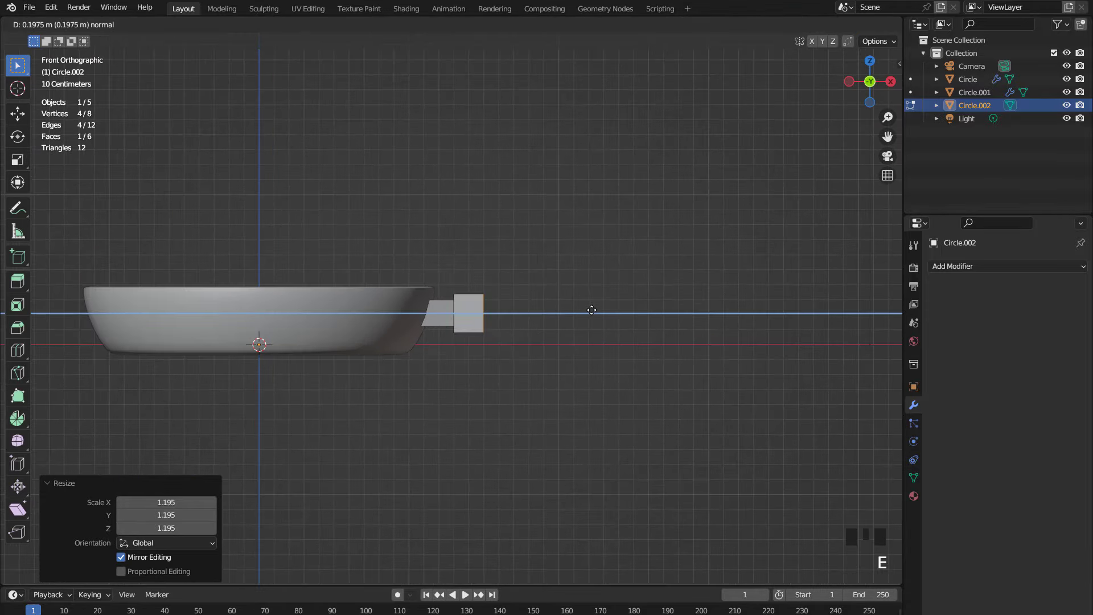
click(613, 312)
Raise the extruded end face about 0.087 m along Z to angle the first grip section upward.
scroll(616, 322, up, 2)
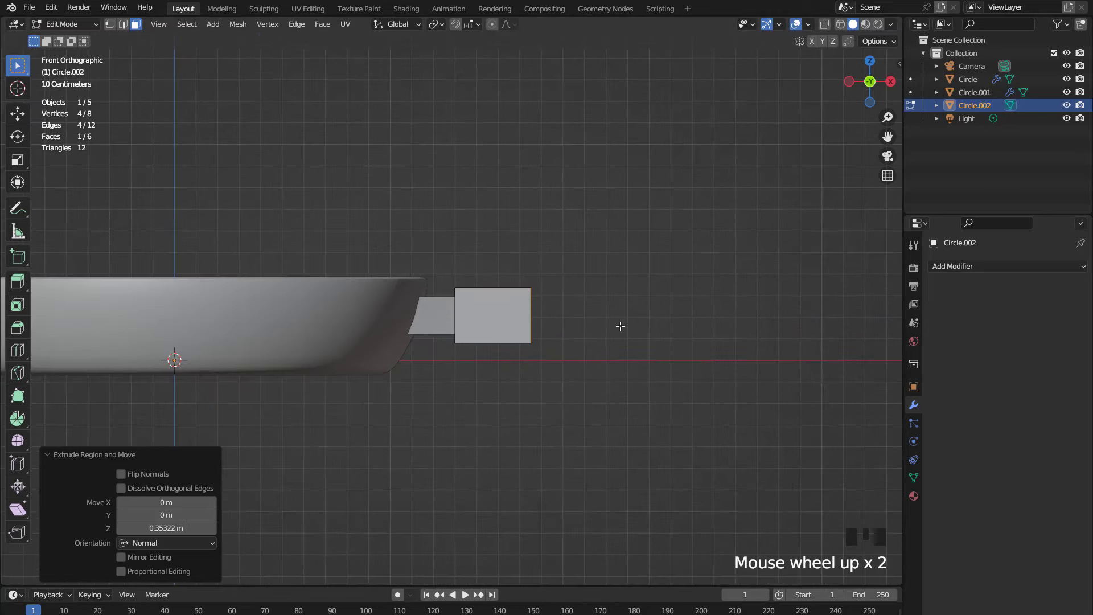
key(g)
key(z)
click(628, 307)
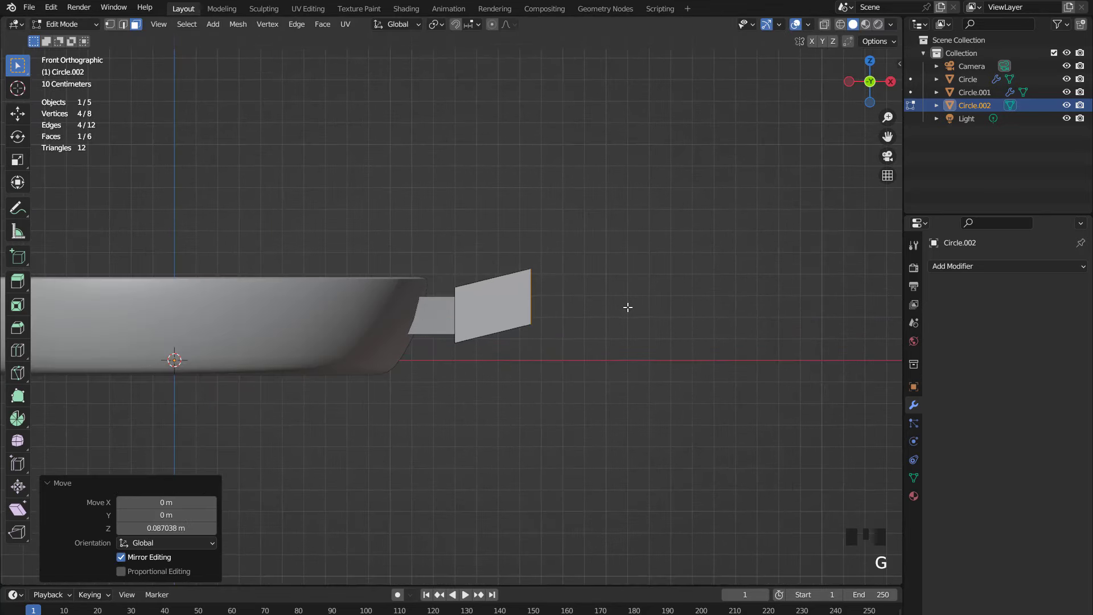
Extrude the raised end face about 1.166 m along its normal to form the long part of the grip.
scroll(629, 307, down, 2)
key(e)
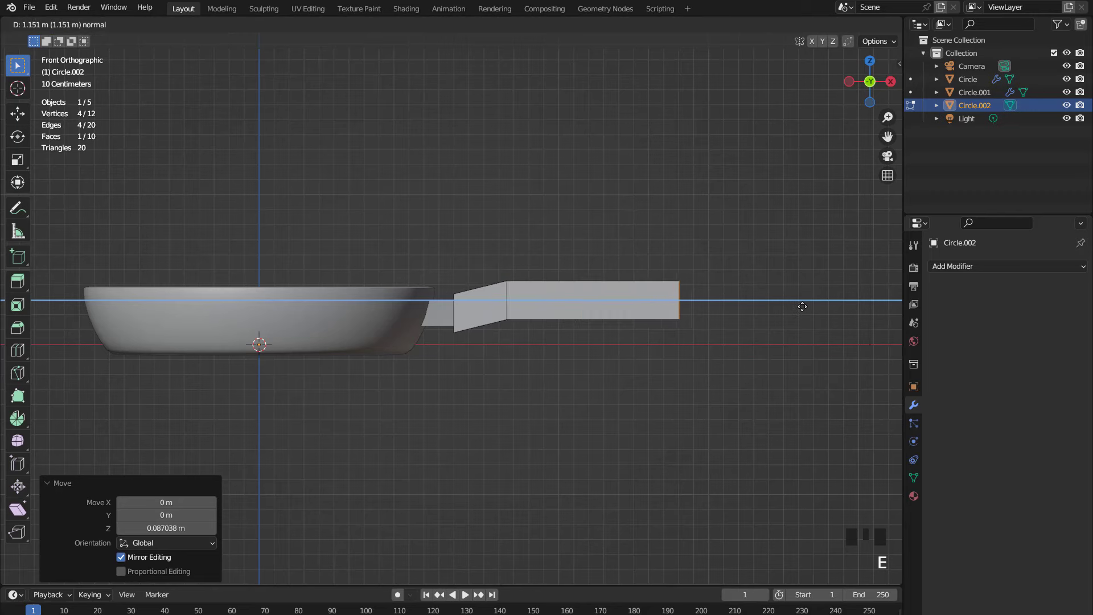
click(805, 306)
scroll(711, 312, down, 1)
Narrow the edge loop at the grip's bend by scaling it to about 0.690 along Y.
key(KP_7)
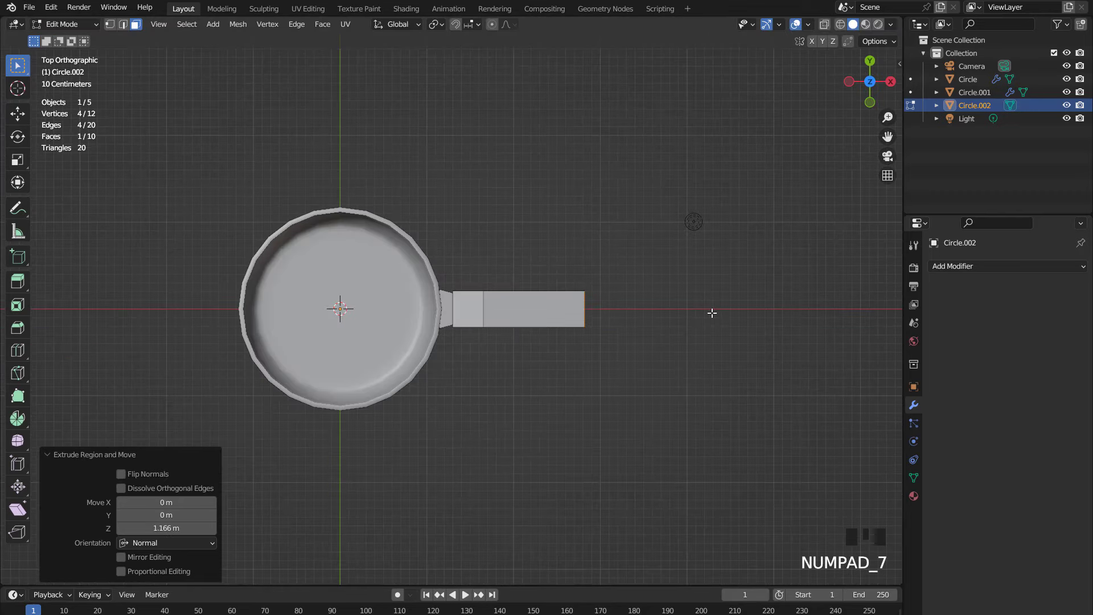
scroll(657, 330, up, 2)
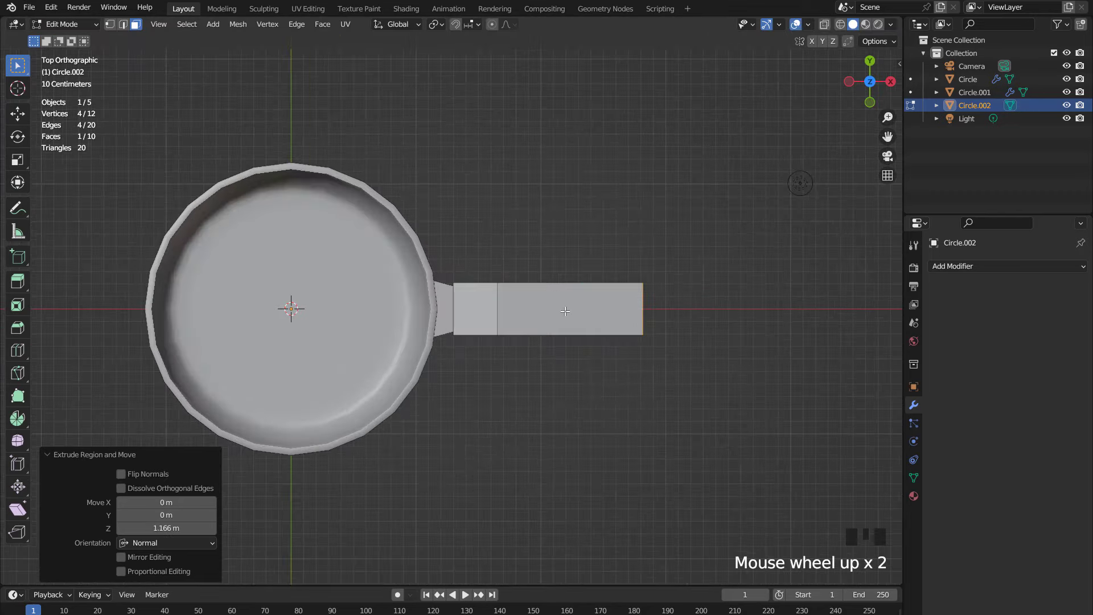
middle_drag(565, 311, 601, 234)
scroll(543, 309, up, 3)
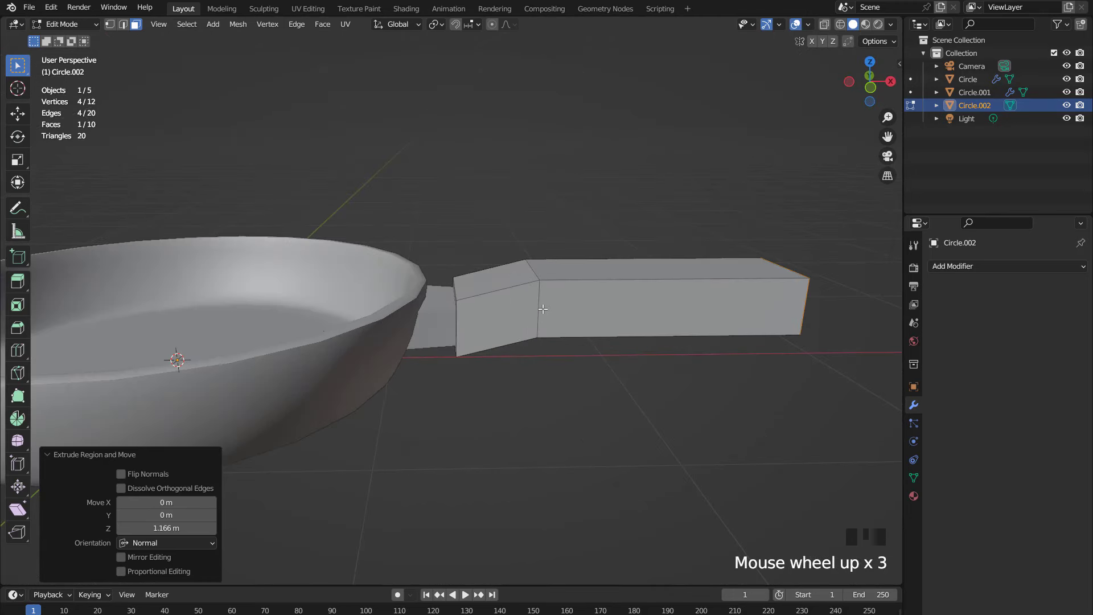
key(2)
click(537, 307)
key(KP_7)
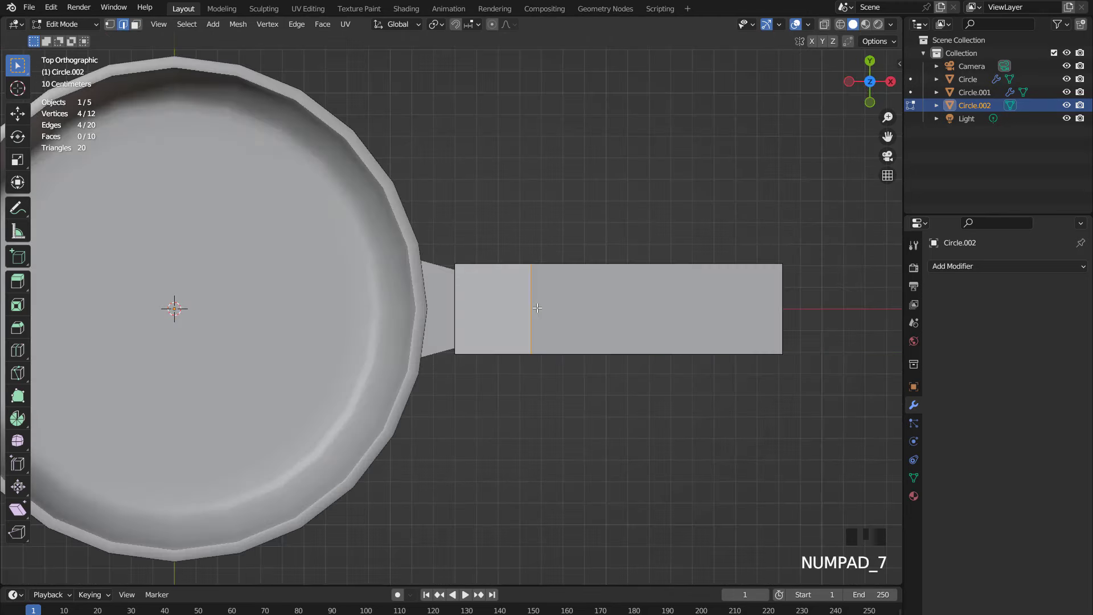
key(s)
key(y)
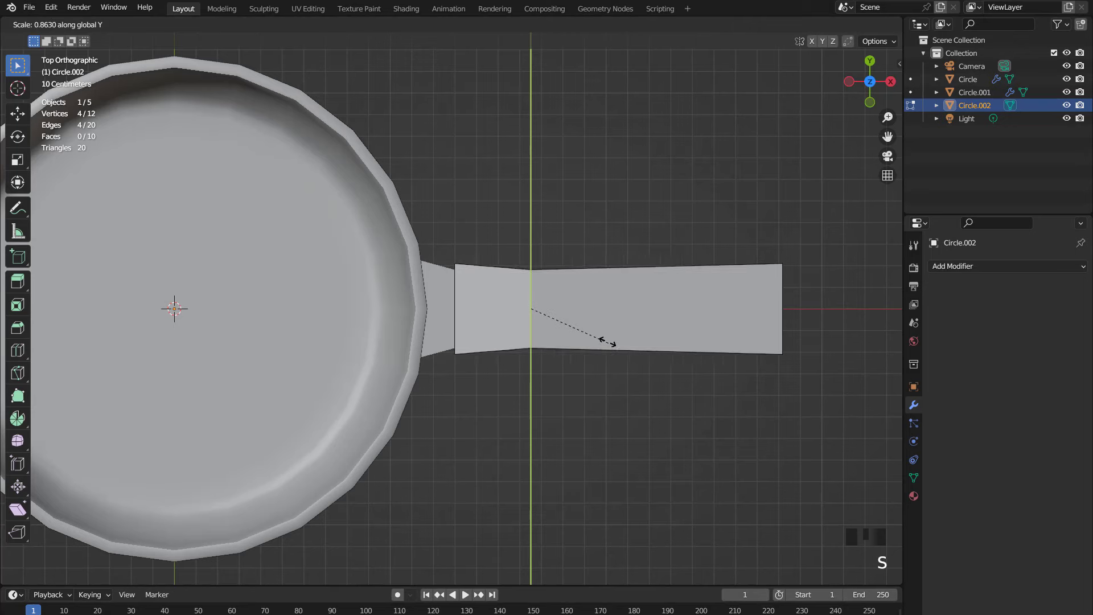
click(593, 325)
Add one centred loop cut running lengthwise through the grip, dividing its end face in half.
scroll(593, 325, down, 2)
mouse_move(592, 325)
middle_down()
mouse_move(496, 240)
mouse_move(603, 340)
middle_up()
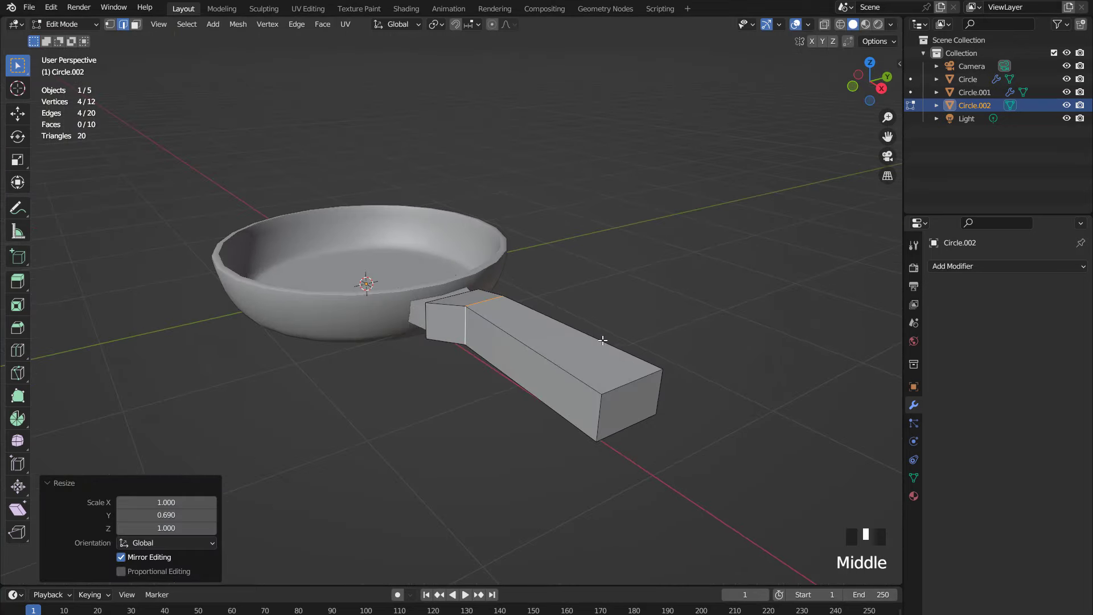
key(ctrl+r)
click(623, 387)
right_click(623, 388)
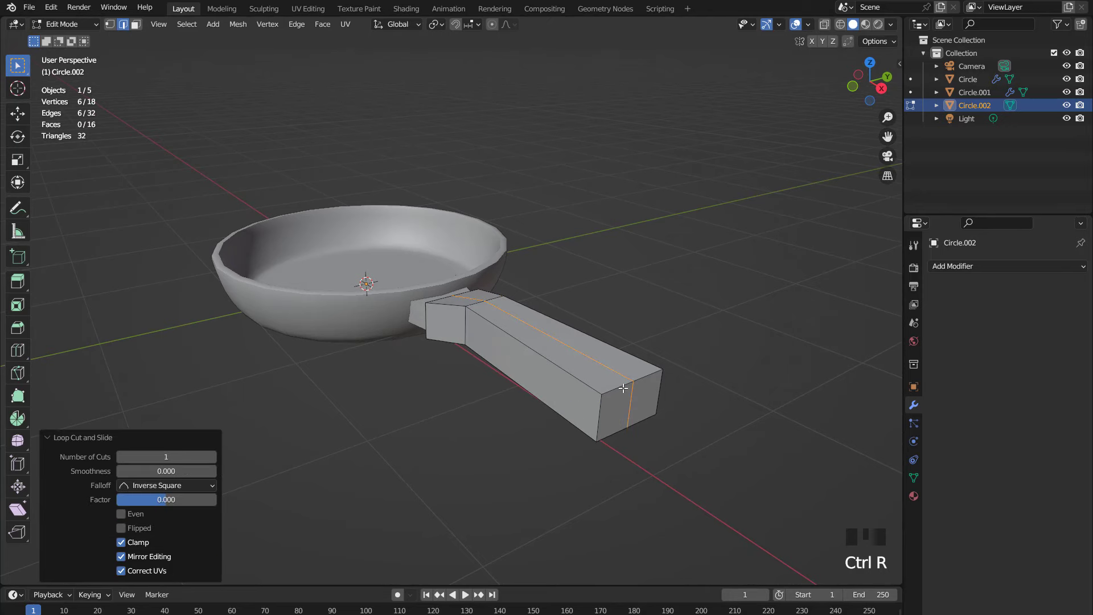
Add a crosswise loop cut to the long grip section and slide it close to the outer end.
key(KP_7)
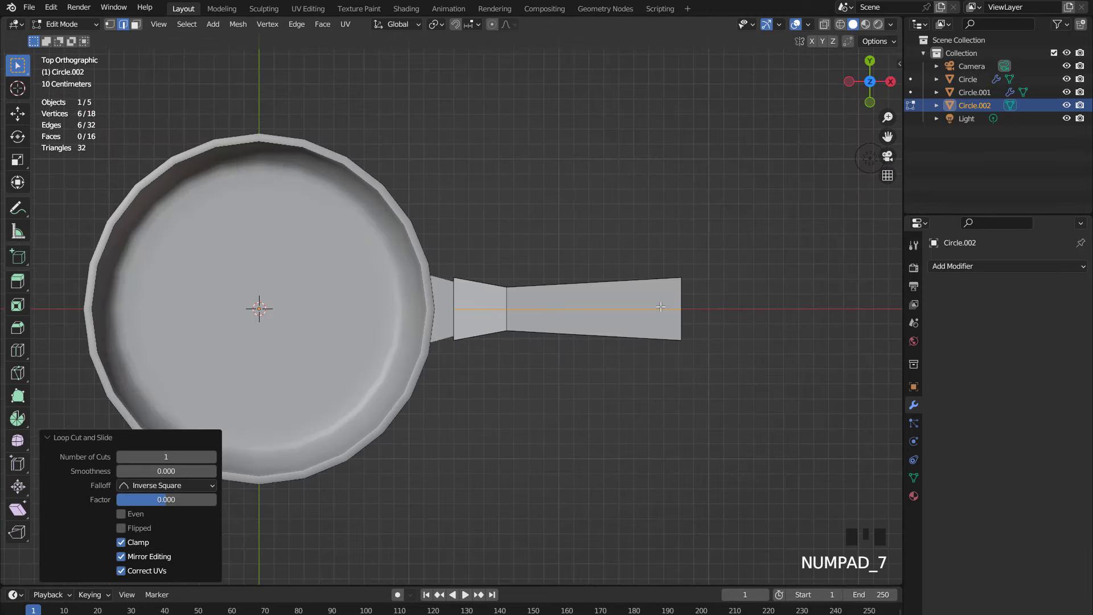
key(ctrl+r)
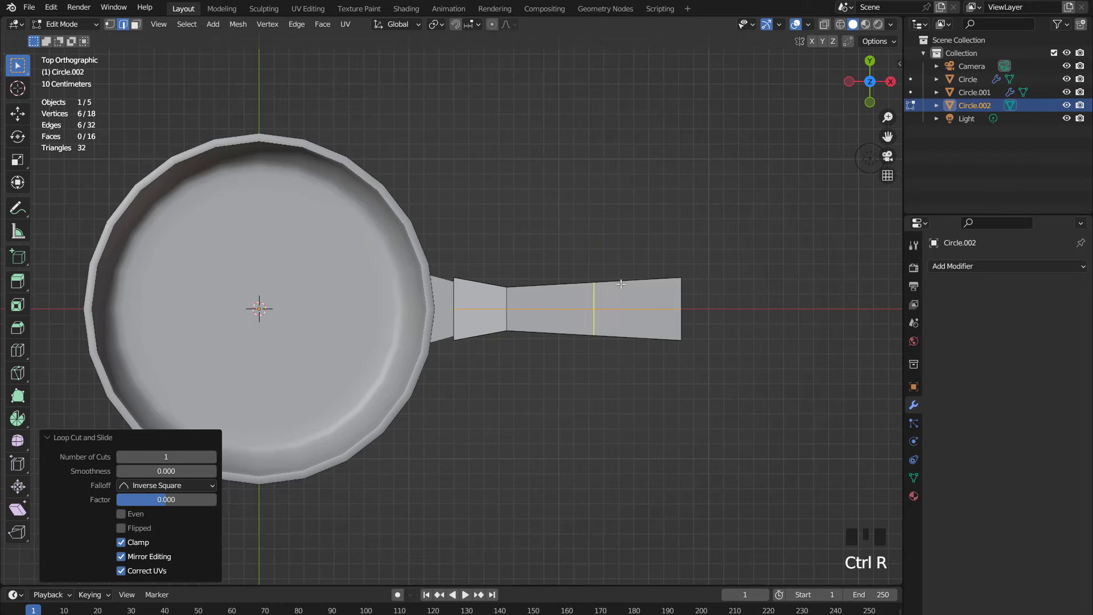
click(621, 284)
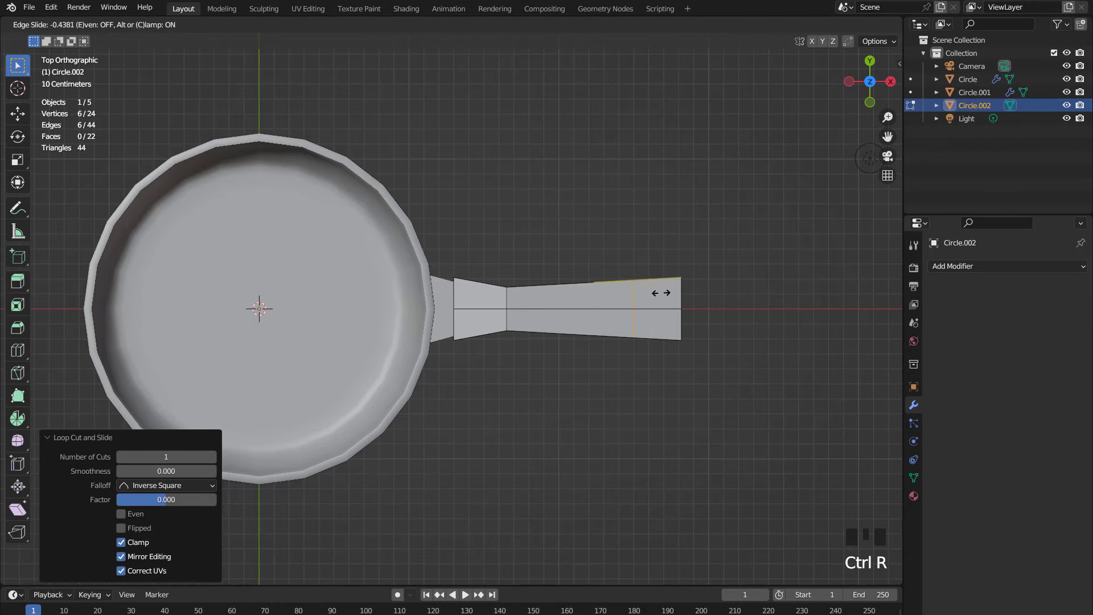
click(698, 303)
With X-ray on, select the centre vertices at the grip's outer end, move them about 0.095 m outward along X, and turn X-ray off.
click(824, 25)
key(1)
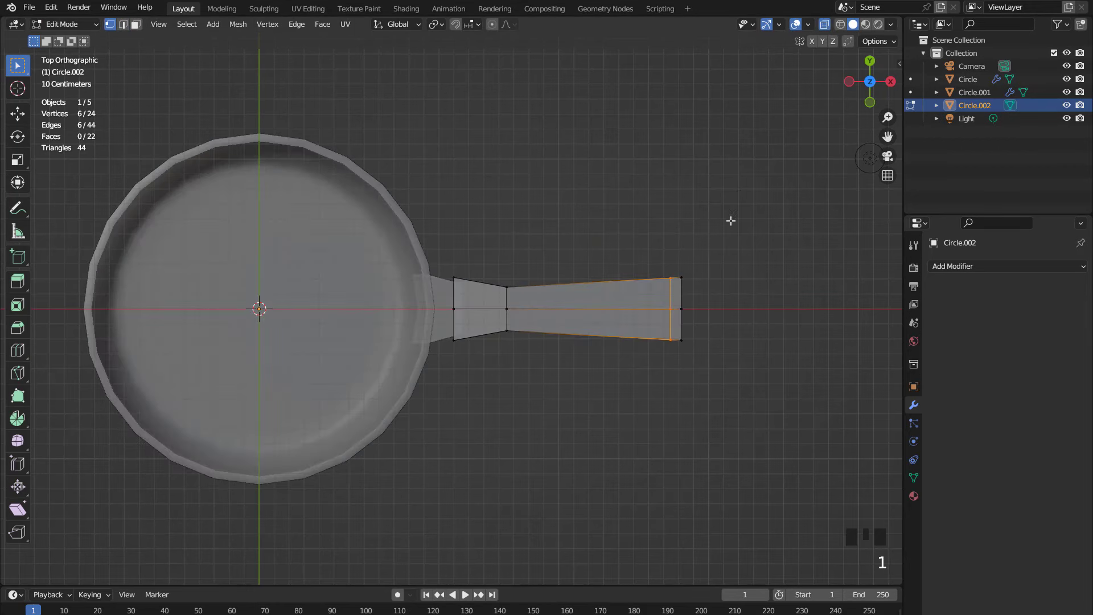
drag(677, 279, 717, 337)
key(g)
key(x)
click(794, 246)
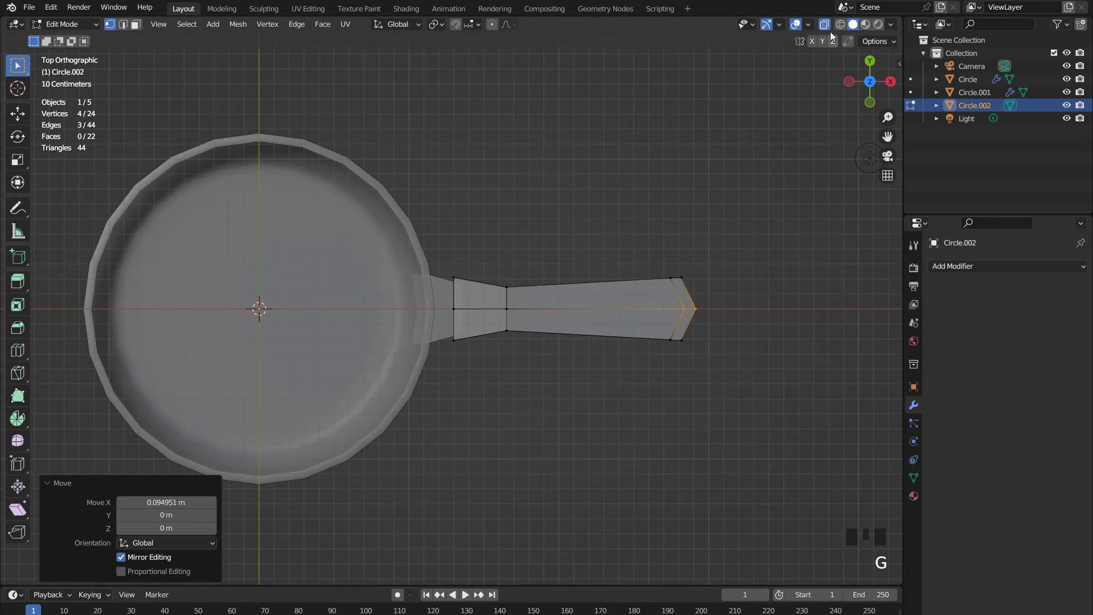
click(824, 24)
Flatten the whole grip by scaling all its geometry to about 0.793 along Z.
middle_drag(598, 306, 613, 193)
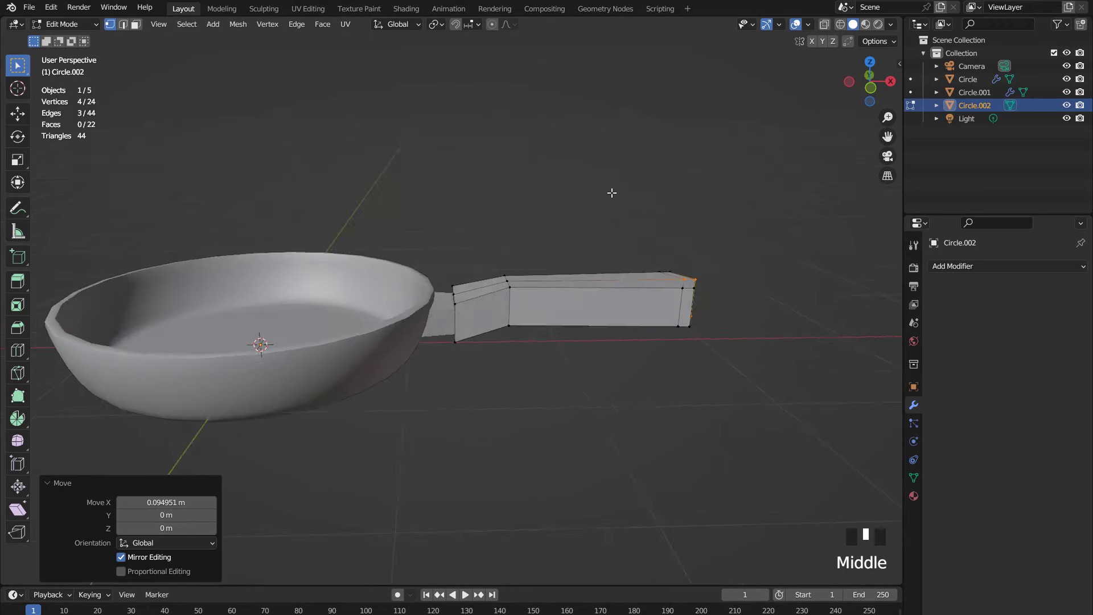
scroll(608, 273, up, 2)
key(a)
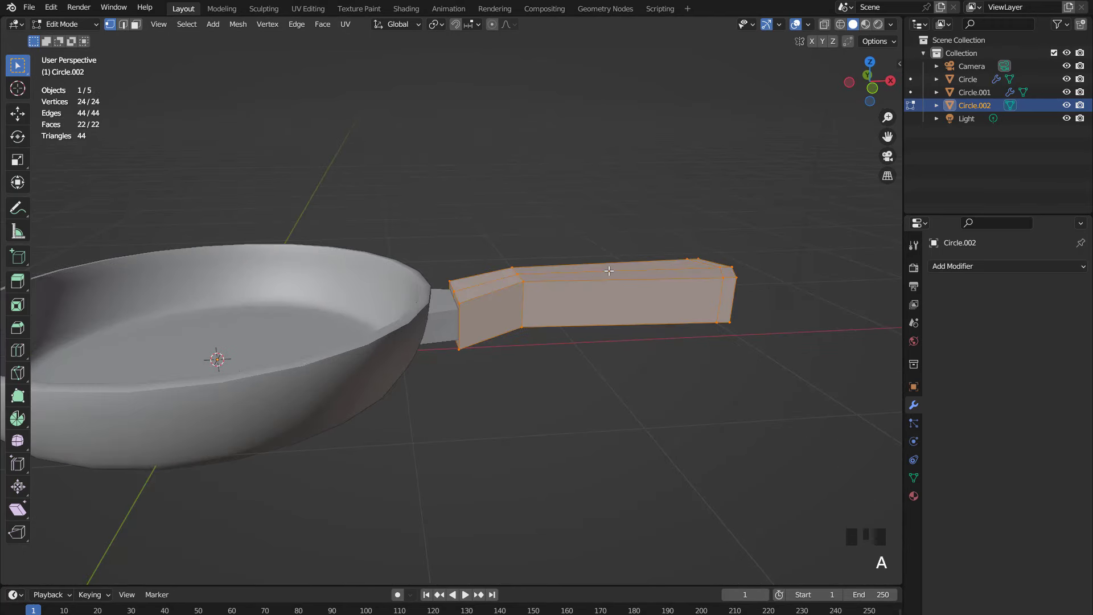
key(KP_1)
key(s)
key(z)
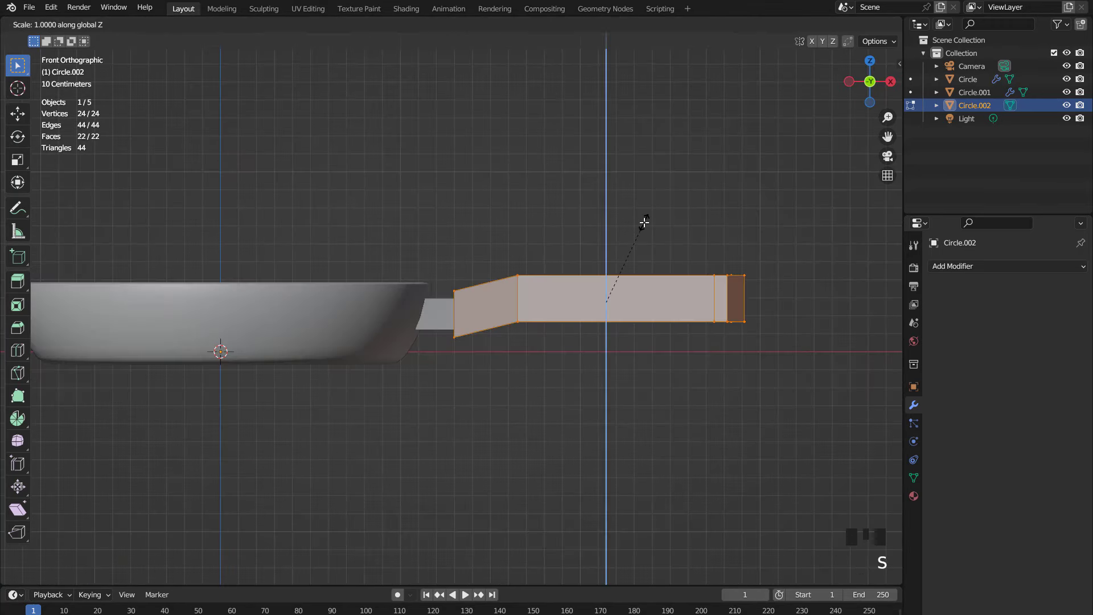
click(620, 234)
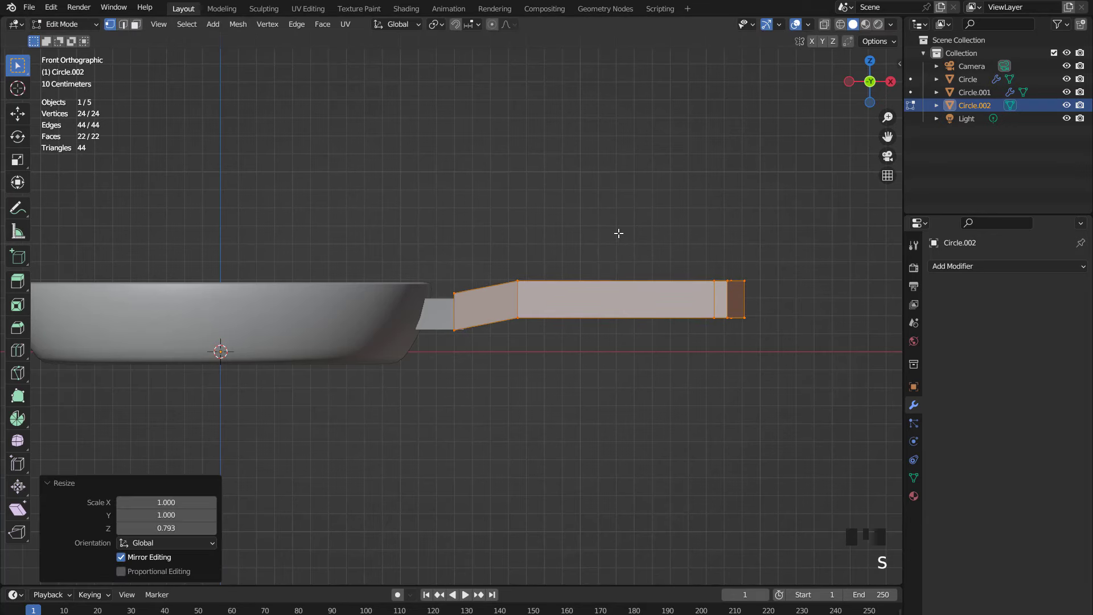
Lower the whole grip slightly along Z to align it with the handle bracket.
scroll(555, 212, up, 1)
key(g)
key(z)
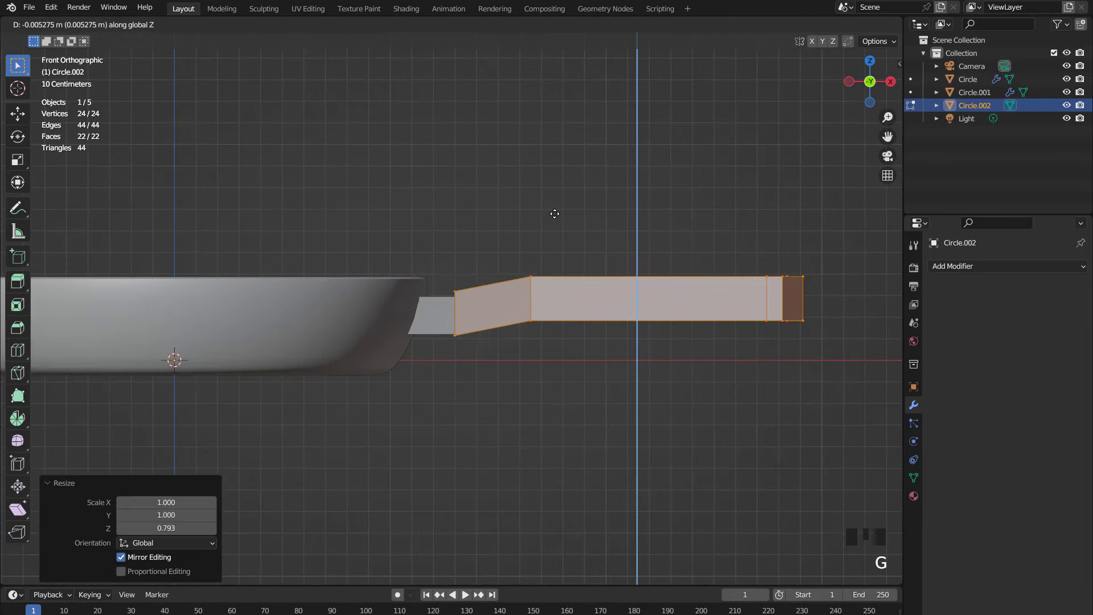
click(554, 216)
In Object Mode, add a level 2 Subdivision modifier to the grip.
middle_drag(554, 216, 540, 247)
scroll(539, 247, up, 2)
key(Tab)
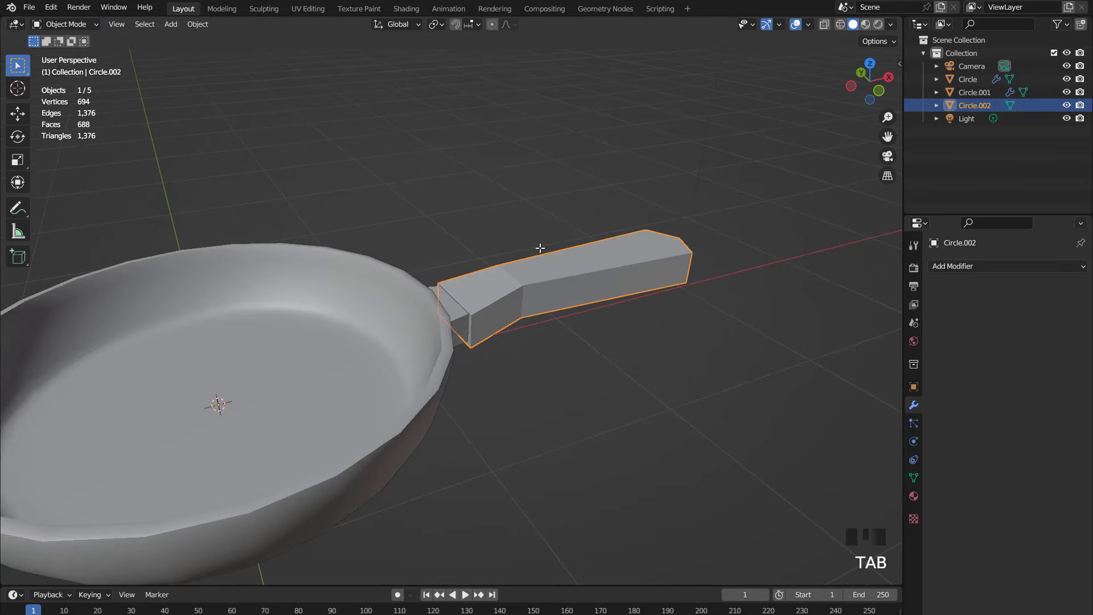
key(ctrl+2)
middle_drag(540, 248, 482, 290)
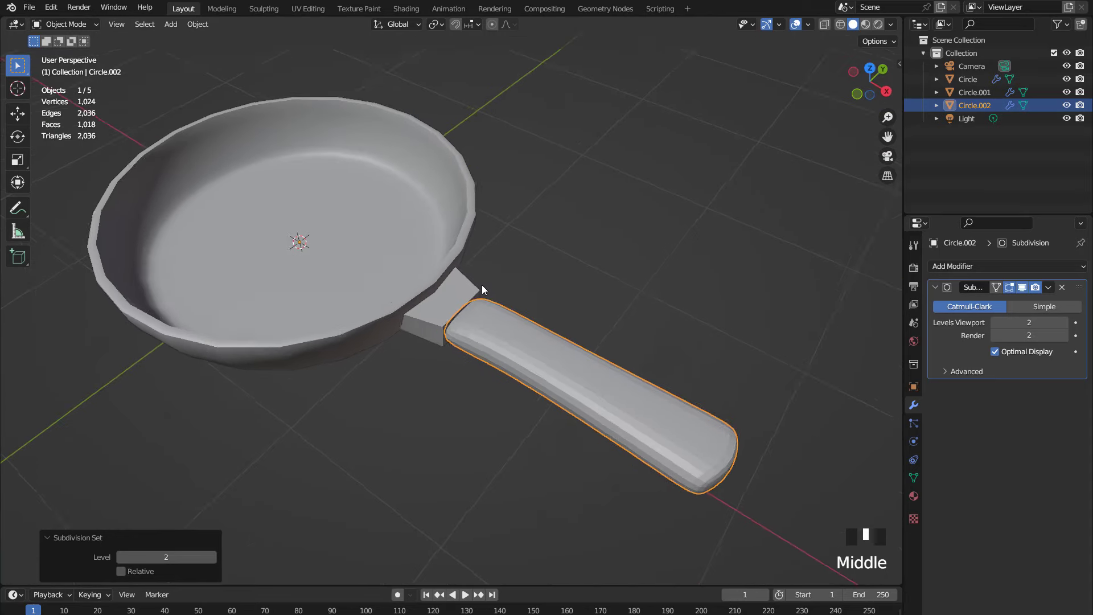
Bevel the edge loop at the grip's bend with 2 segments and a width of about 0.104 m.
key(KP_7)
middle_drag(591, 320, 520, 300)
scroll(599, 294, up, 2)
key(Tab)
scroll(520, 299, up, 2)
key(ctrl+r)
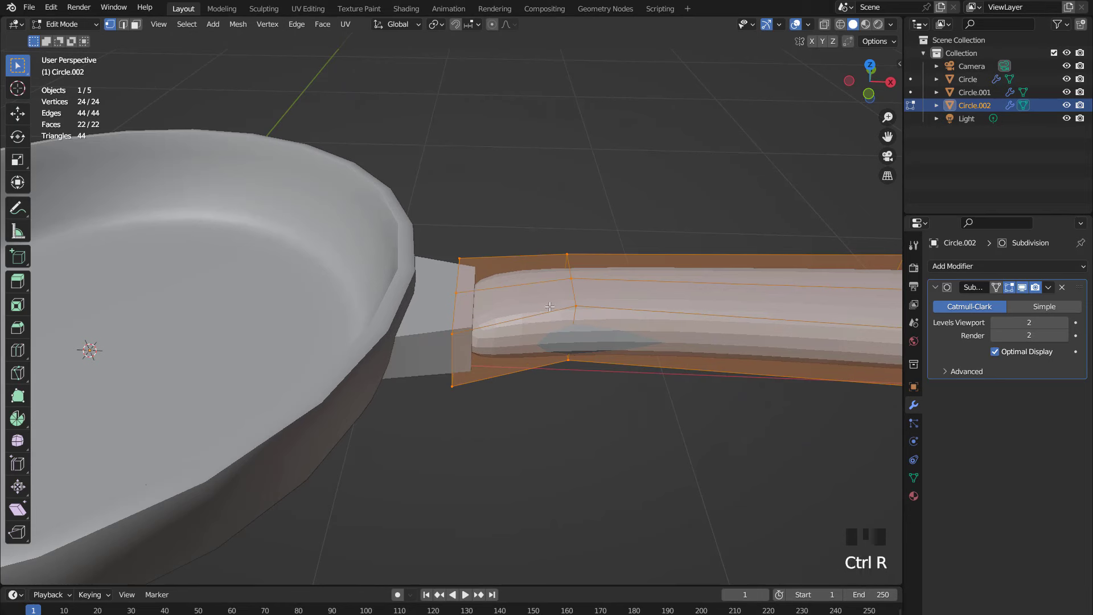
key(2)
double_click(573, 293)
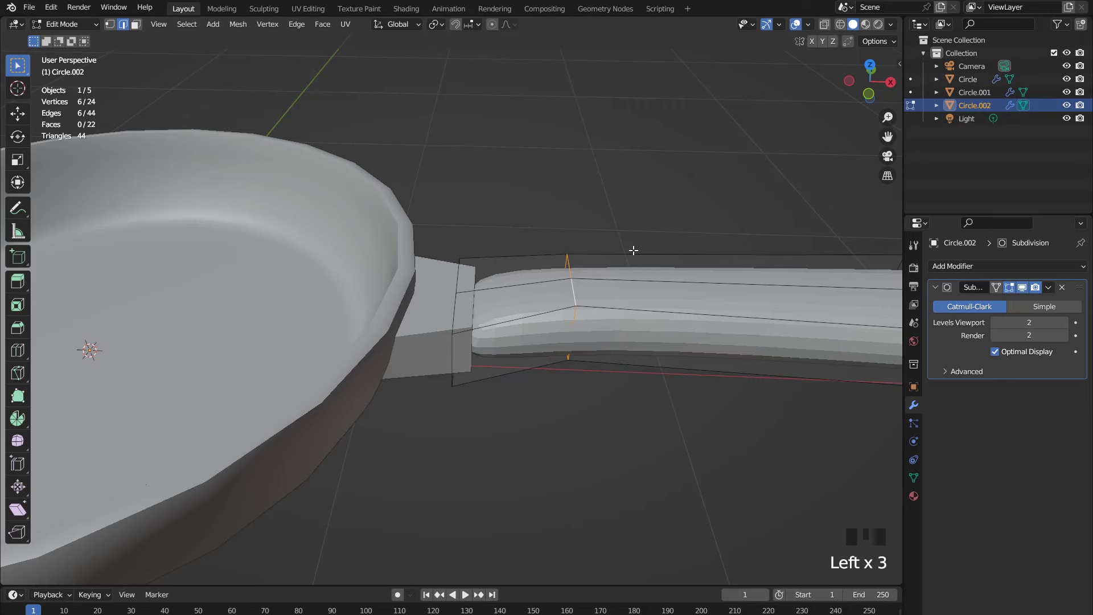
key(ctrl+b)
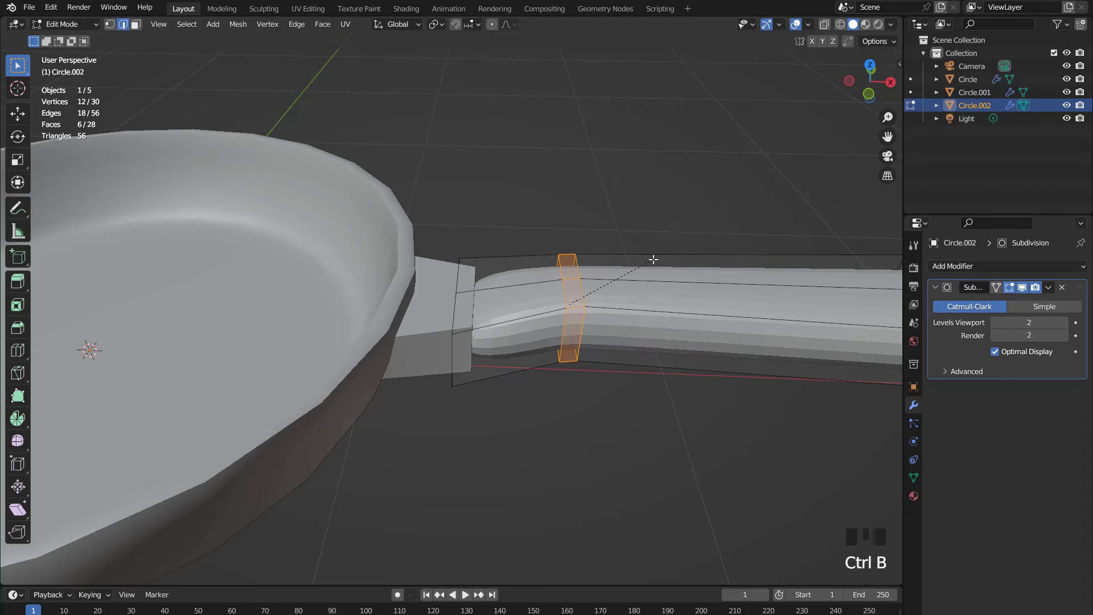
scroll(655, 260, up, 1)
click(638, 267)
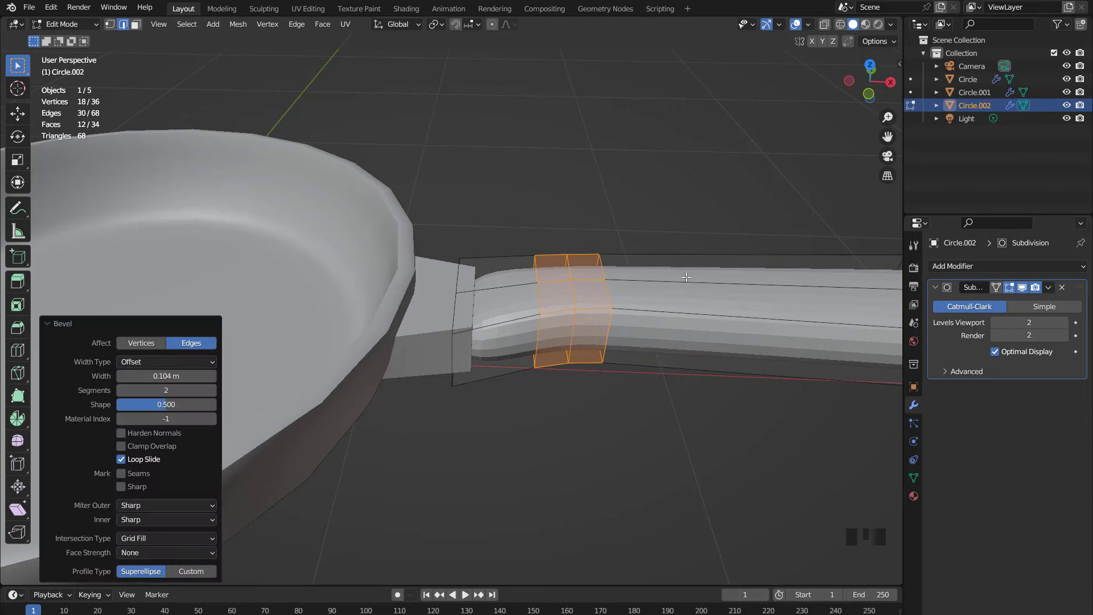
Add a loop cut to the grip's bowl-side section and slide it by a factor of about 0.905 toward the bowl-side end.
key(Tab)
scroll(552, 254, down, 2)
middle_drag(552, 254, 559, 280)
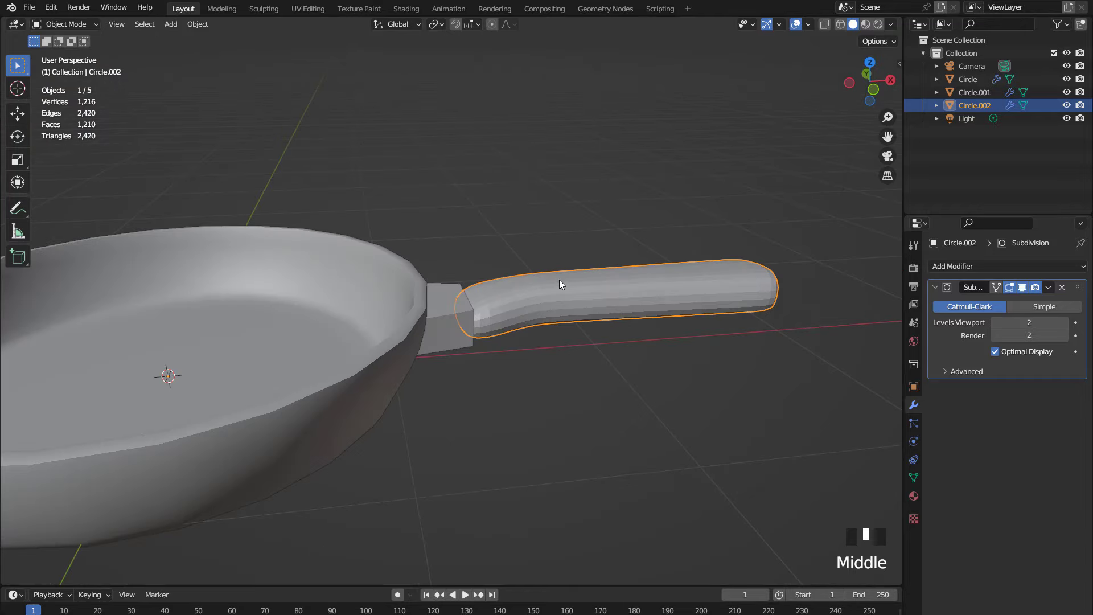
scroll(559, 280, up, 1)
key(KP_1)
scroll(517, 305, up, 1)
key(Tab)
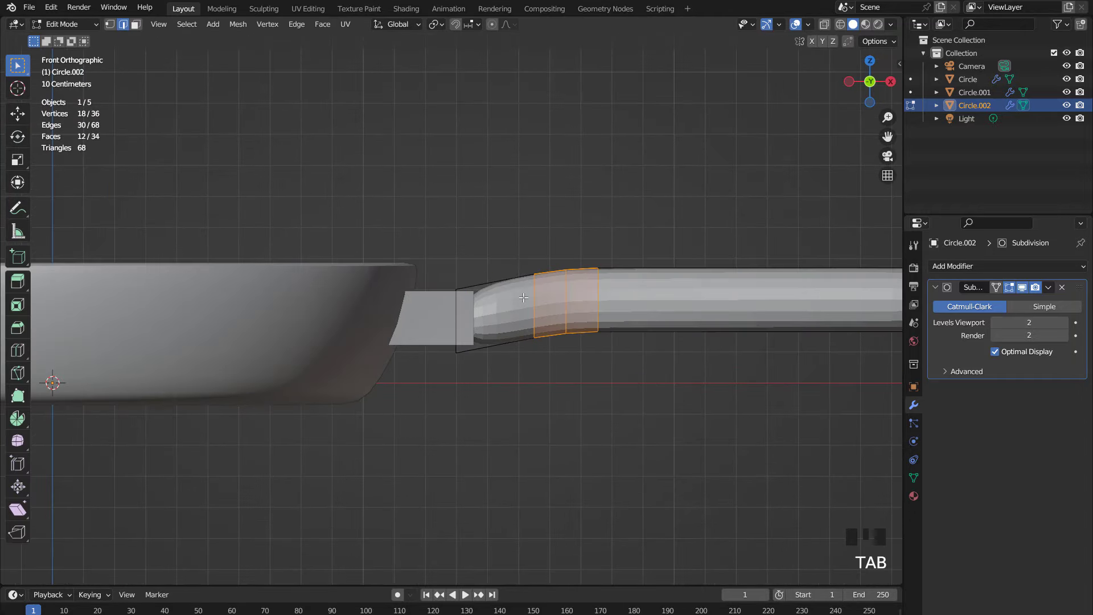
key(ctrl+r)
click(506, 276)
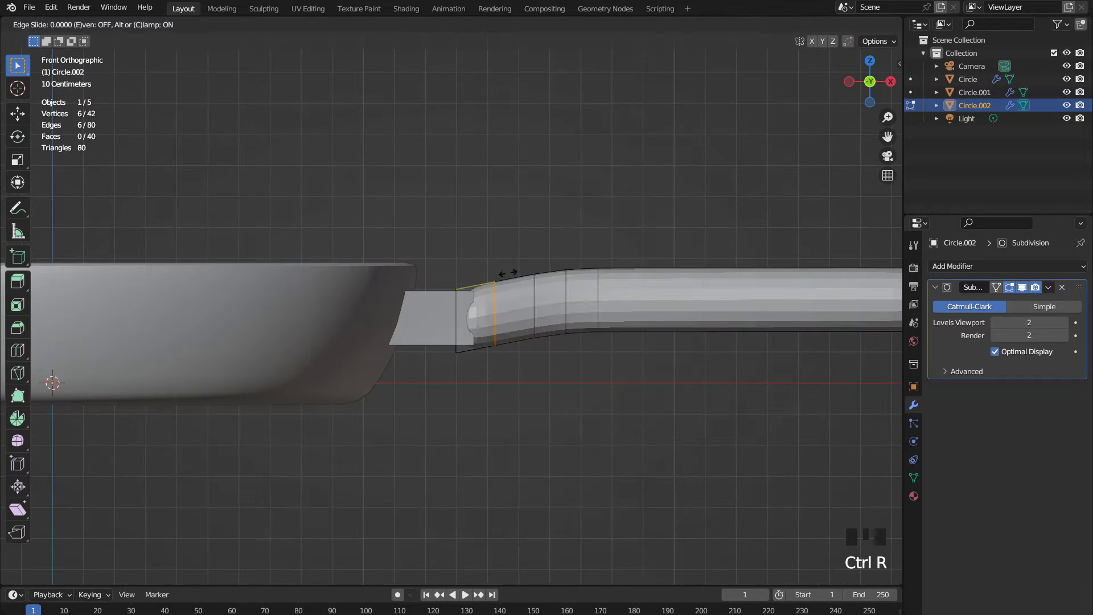
click(472, 274)
middle_drag(472, 273, 490, 323)
key(KP_7)
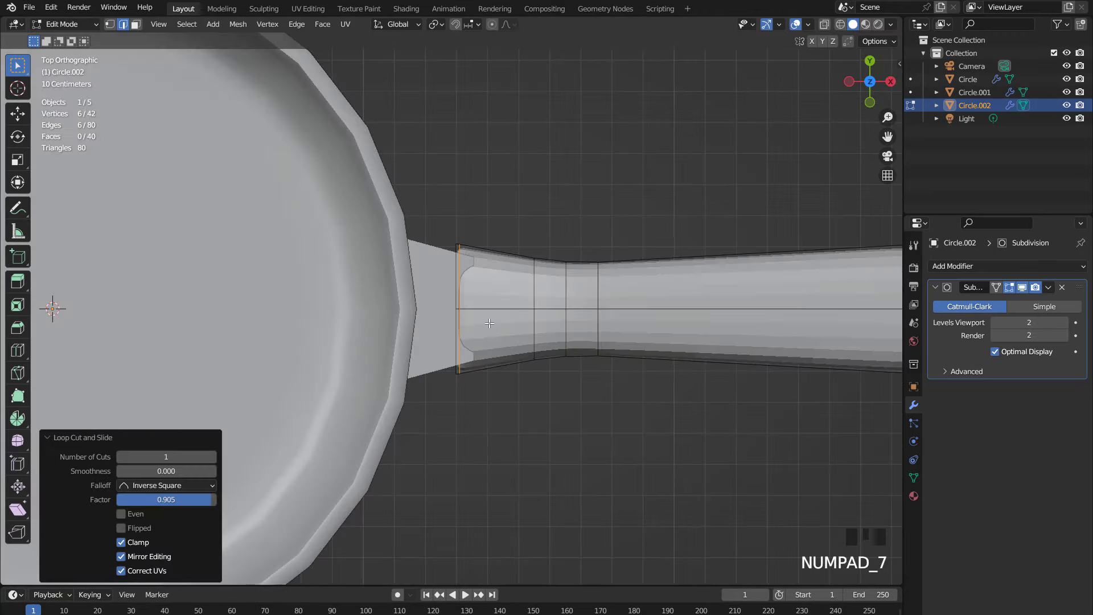
key(a)
scroll(586, 359, down, 2)
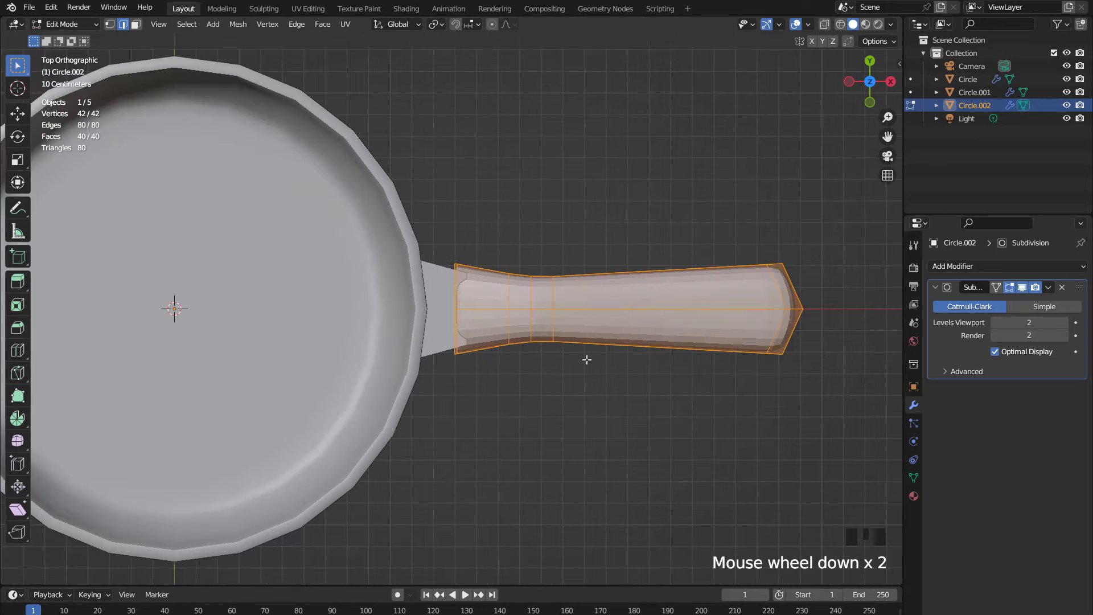
key(s)
key(y)
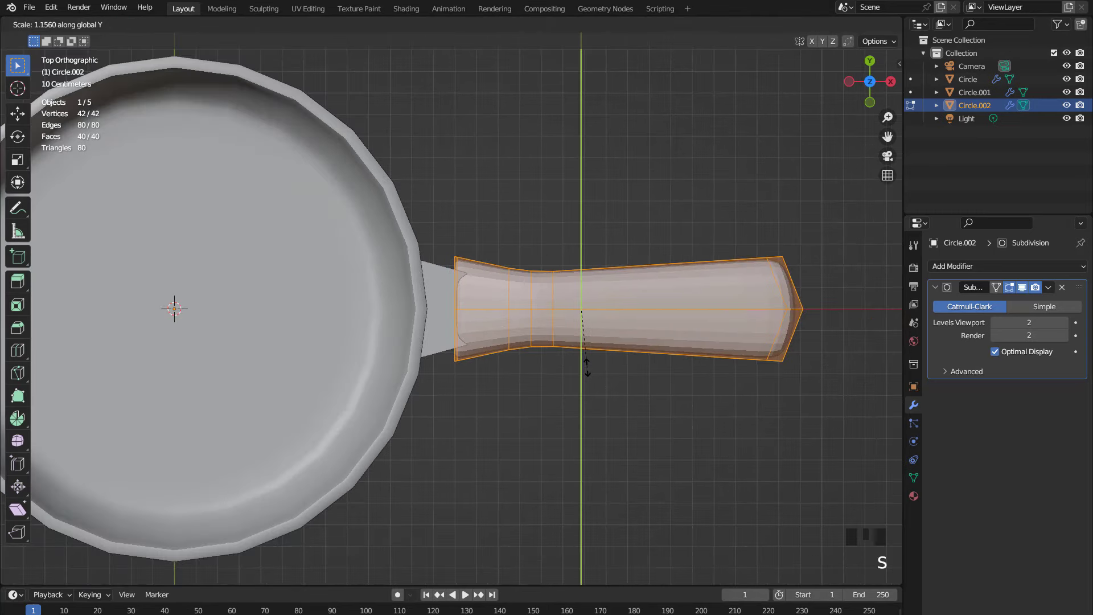
right_click(587, 368)
key(Tab)
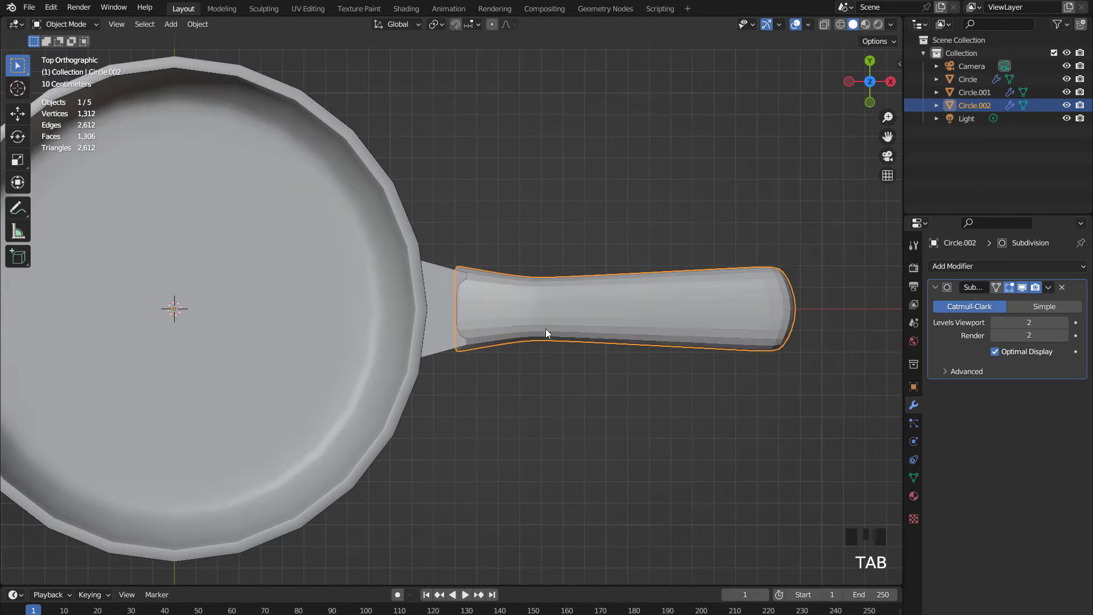
Turn on the viewport display of the handle bracket's Subdivision modifier.
middle_drag(546, 333, 447, 334)
click(441, 333)
click(1018, 285)
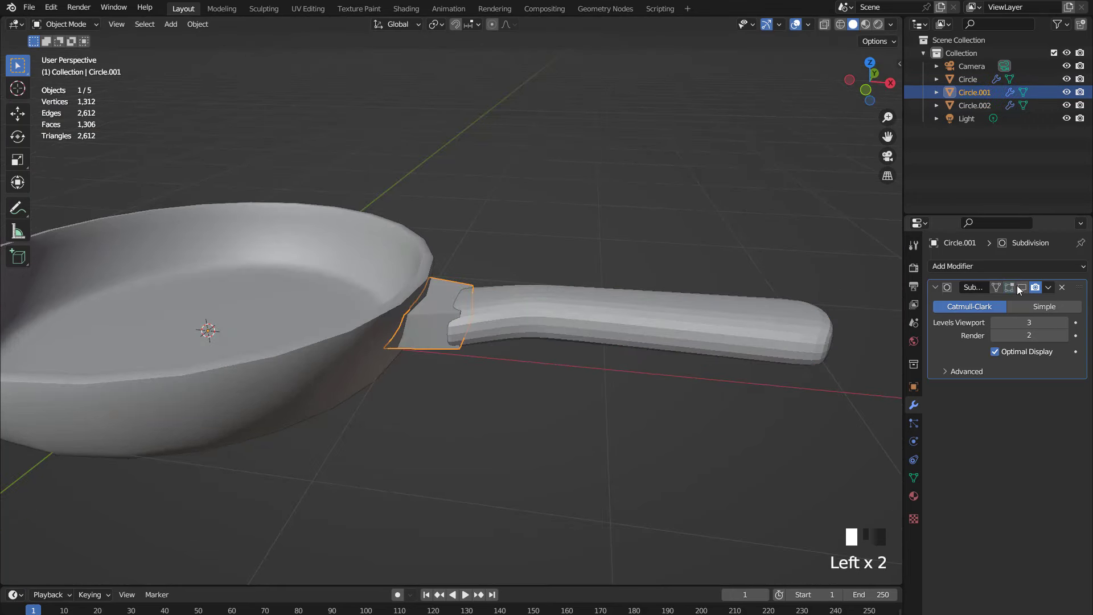
click(1024, 288)
scroll(538, 320, up, 1)
key(KP_1)
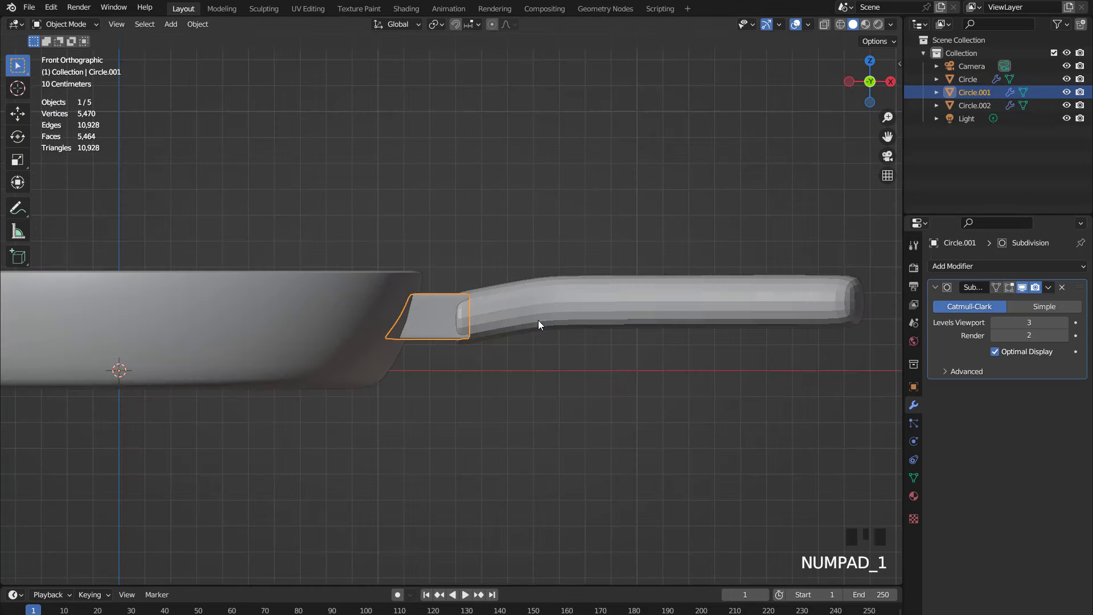
scroll(539, 320, up, 1)
key(s)
key(z)
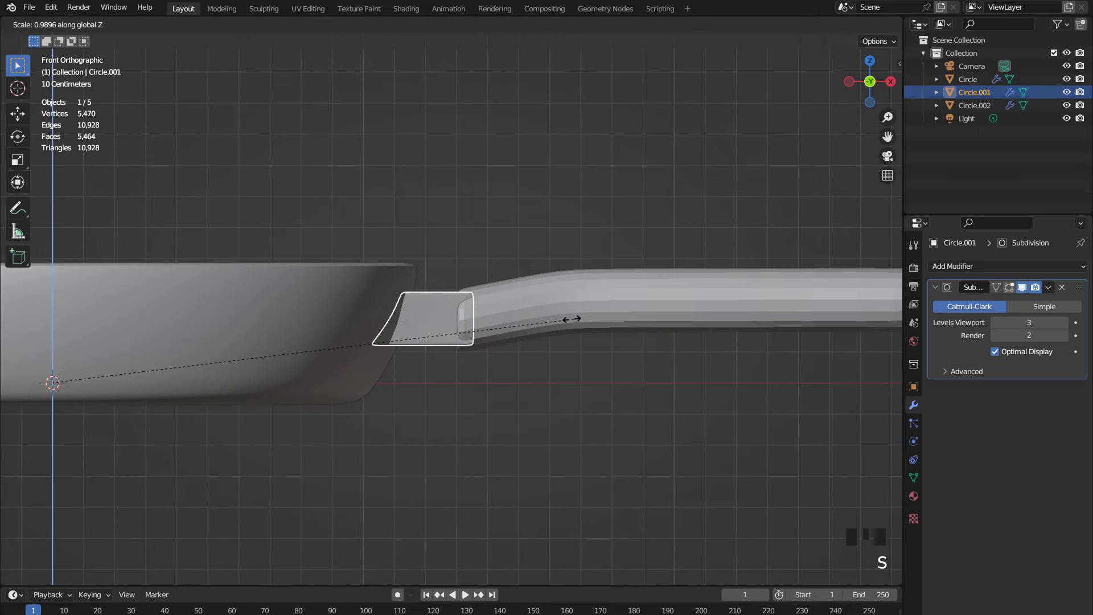
click(544, 317)
Set the bracket's origin to its geometry and scale the bracket along Z by a factor of about 0.803.
right_click(446, 320)
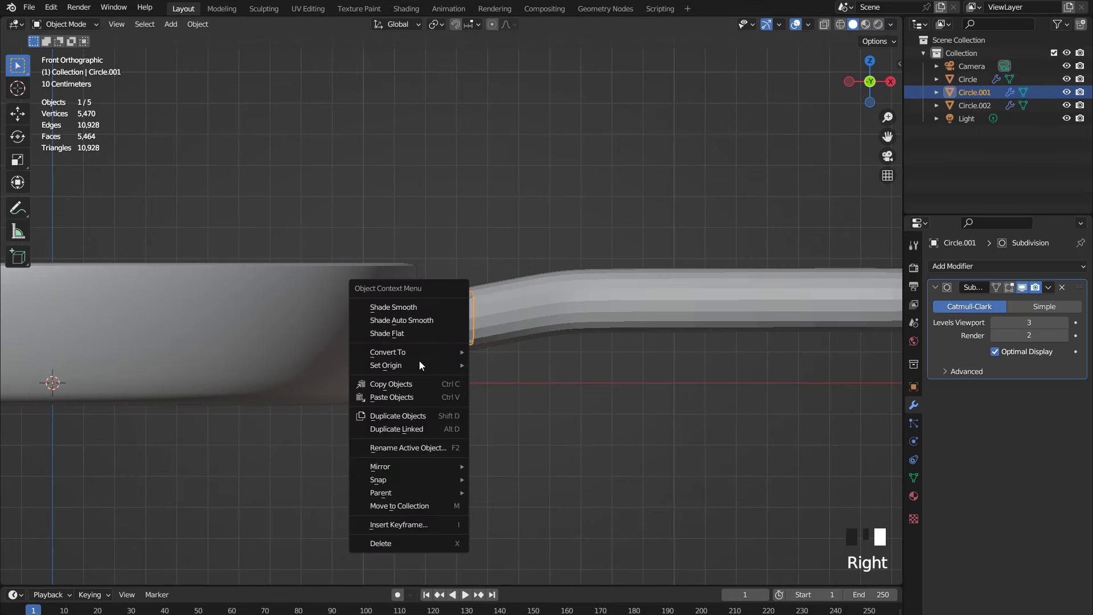
mouse_move(459, 367)
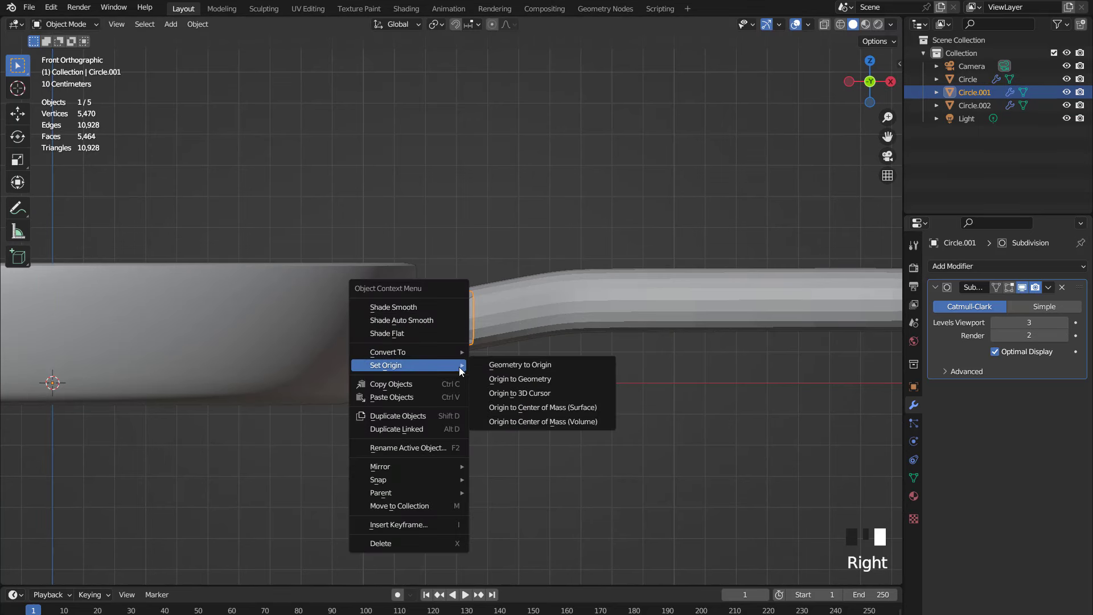
click(509, 379)
key(s)
key(z)
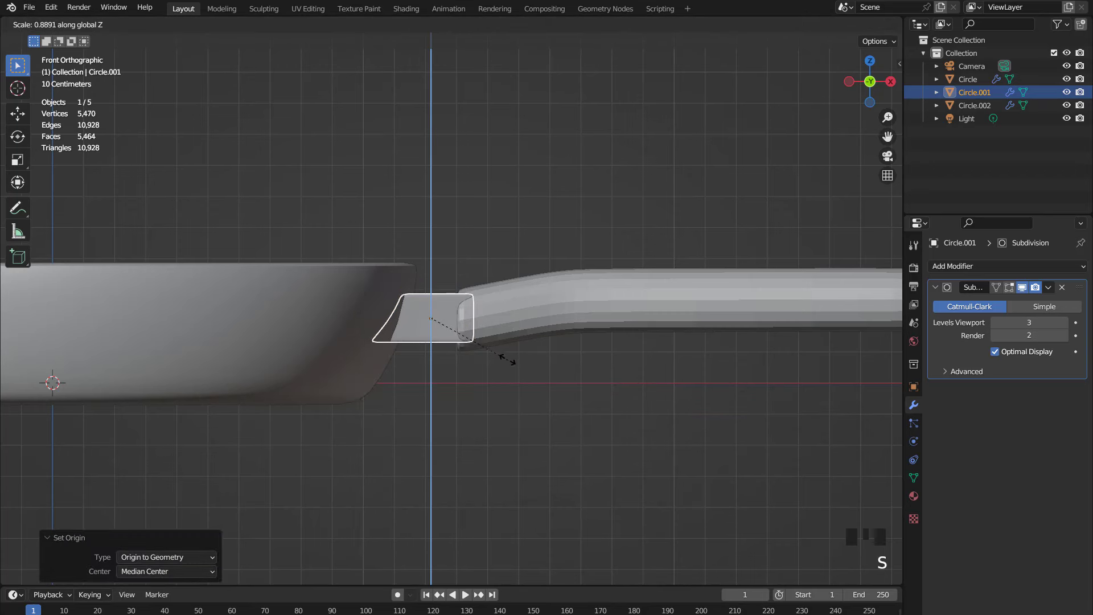
click(501, 351)
Scale the bracket down along Y so it is narrower than the end of the grip.
middle_drag(491, 317, 500, 349)
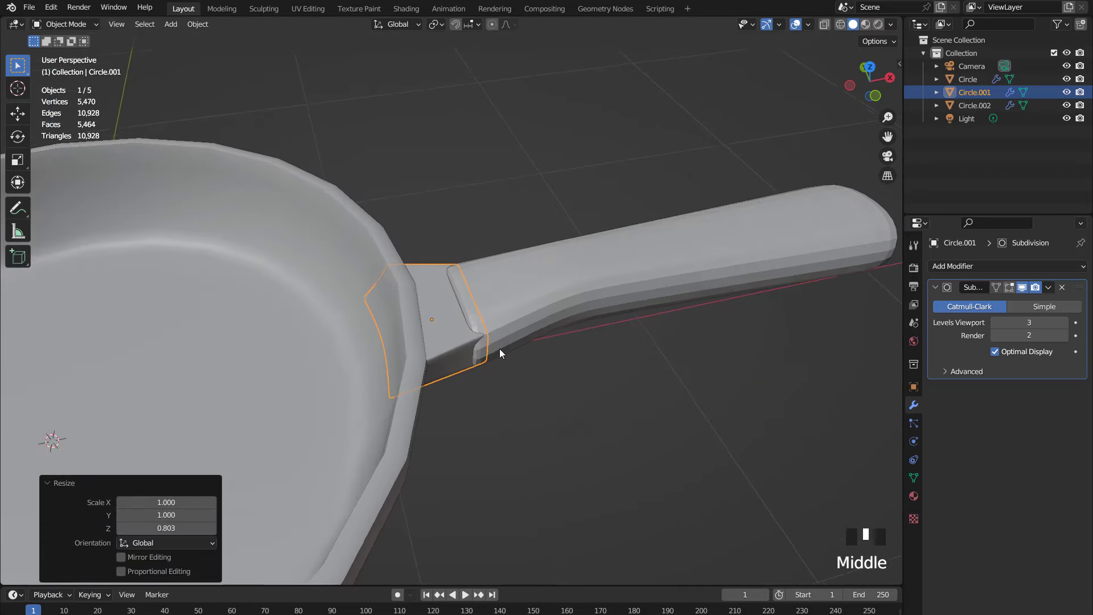
key(KP_7)
key(s)
key(y)
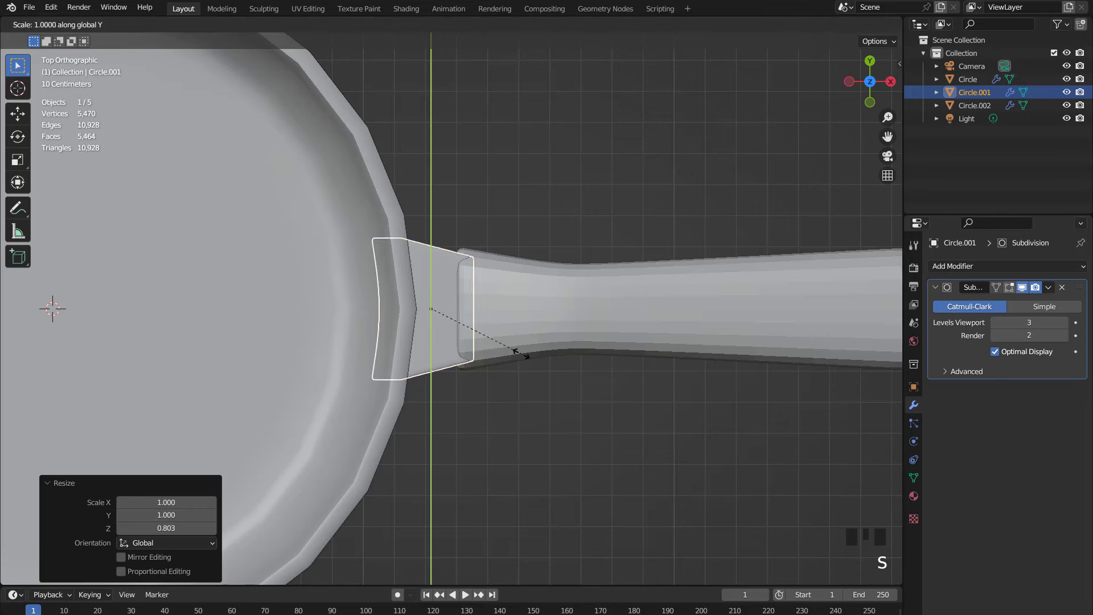
click(509, 344)
Raise the grip along Z by about 0.005 m to centre it on the bracket.
middle_drag(527, 377, 565, 267)
click(607, 286)
scroll(584, 259, up, 3)
scroll(584, 258, up, 1)
key(g)
key(z)
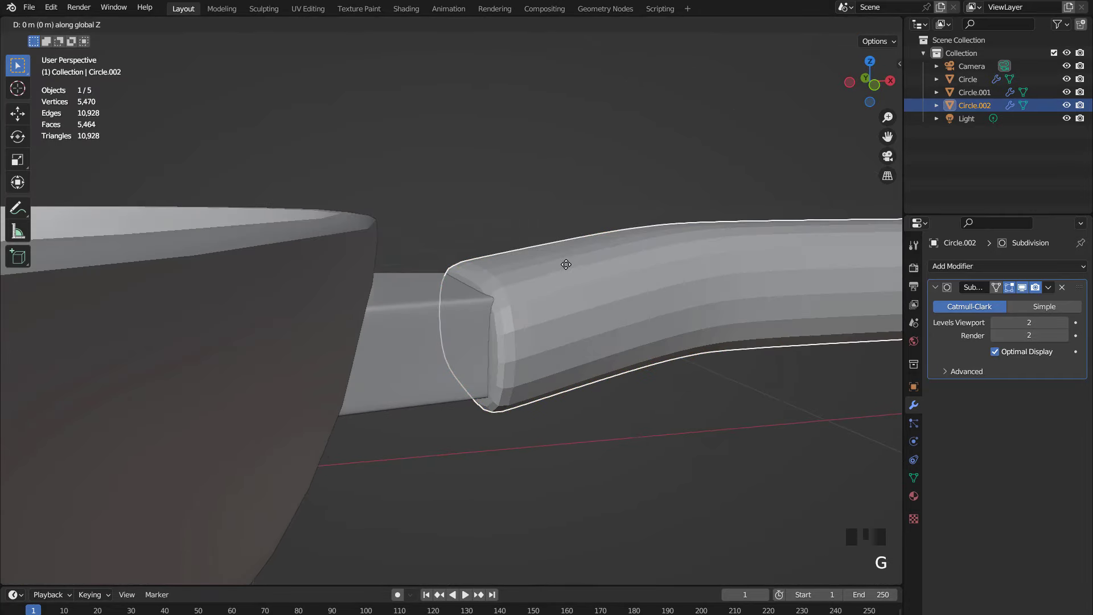
click(569, 258)
scroll(701, 147, down, 3)
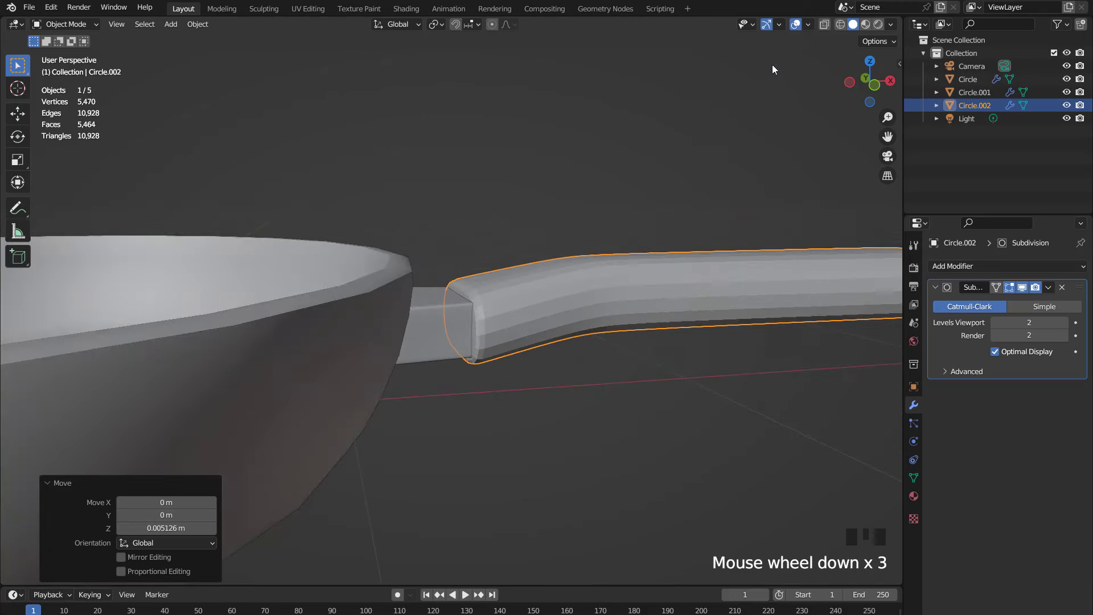
Shade the grip smooth, hiding the viewport overlays to check the surface and showing them again.
click(797, 25)
middle_drag(657, 208, 567, 237)
right_click(628, 284)
click(585, 240)
scroll(618, 254, down, 4)
scroll(567, 237, up, 2)
click(792, 25)
Add two centred lengthwise loop cuts to the grip, one on each side of its middle edge line.
middle_drag(672, 188, 652, 278)
scroll(608, 280, up, 2)
key(KP_7)
key(Tab)
scroll(651, 278, up, 2)
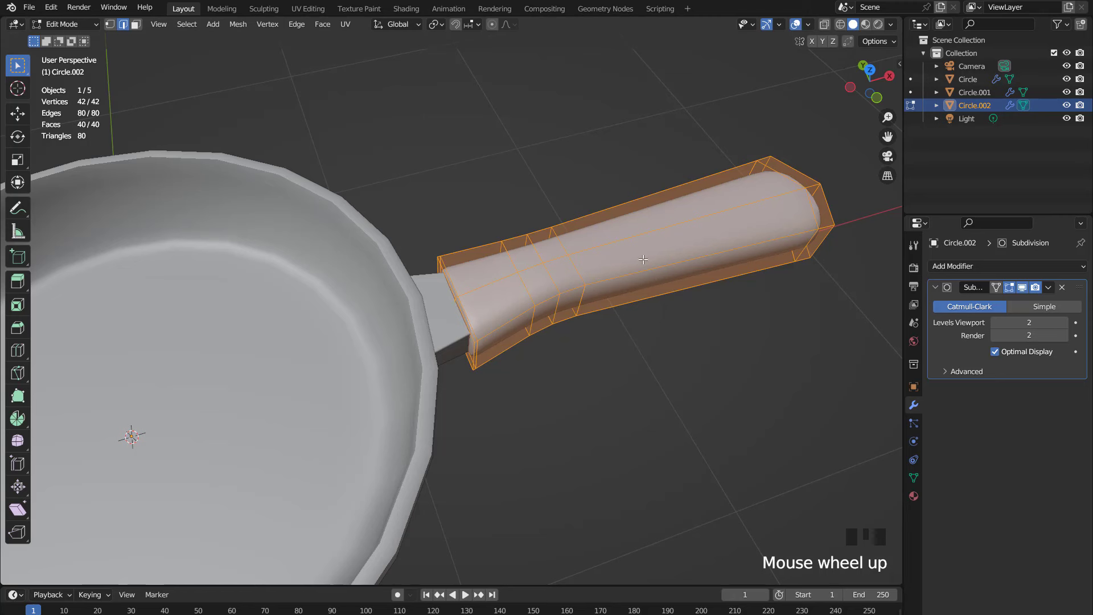
key(ctrl+r)
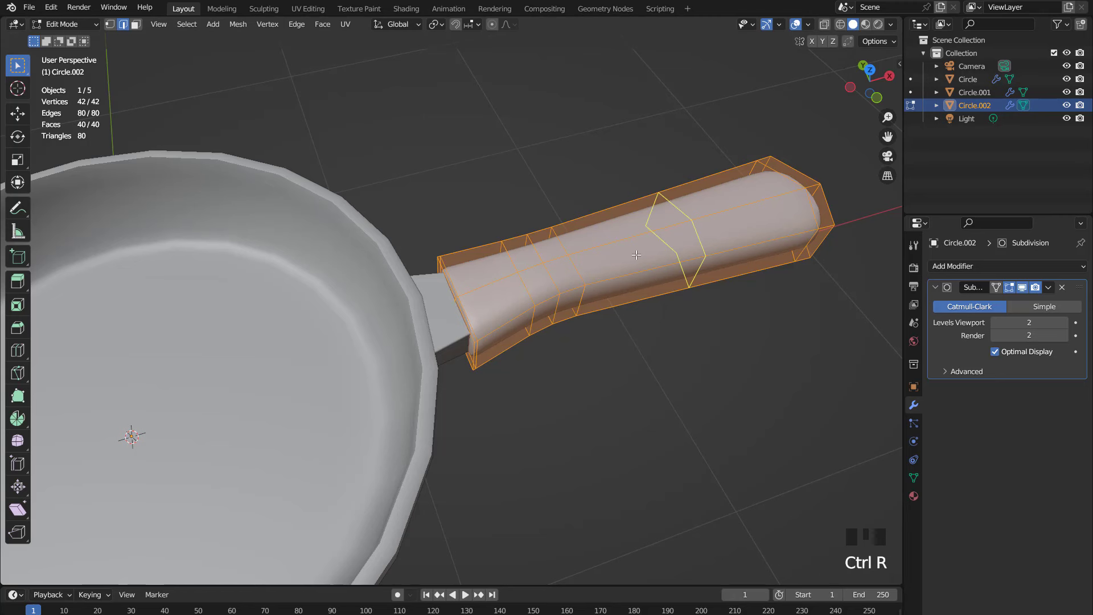
click(568, 267)
right_click(568, 266)
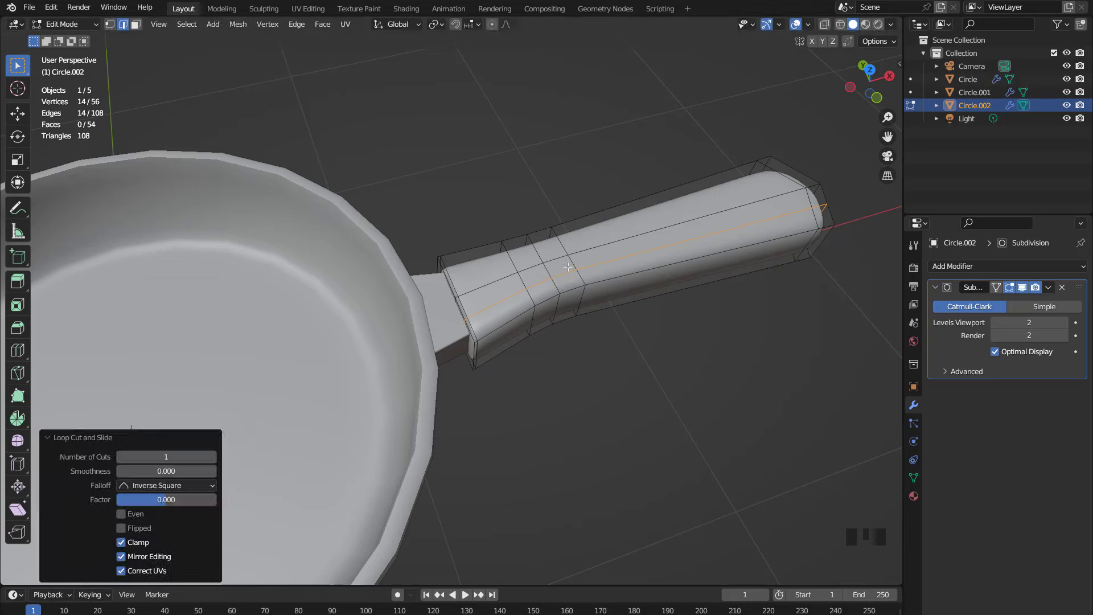
key(ctrl+r)
click(560, 239)
right_click(560, 239)
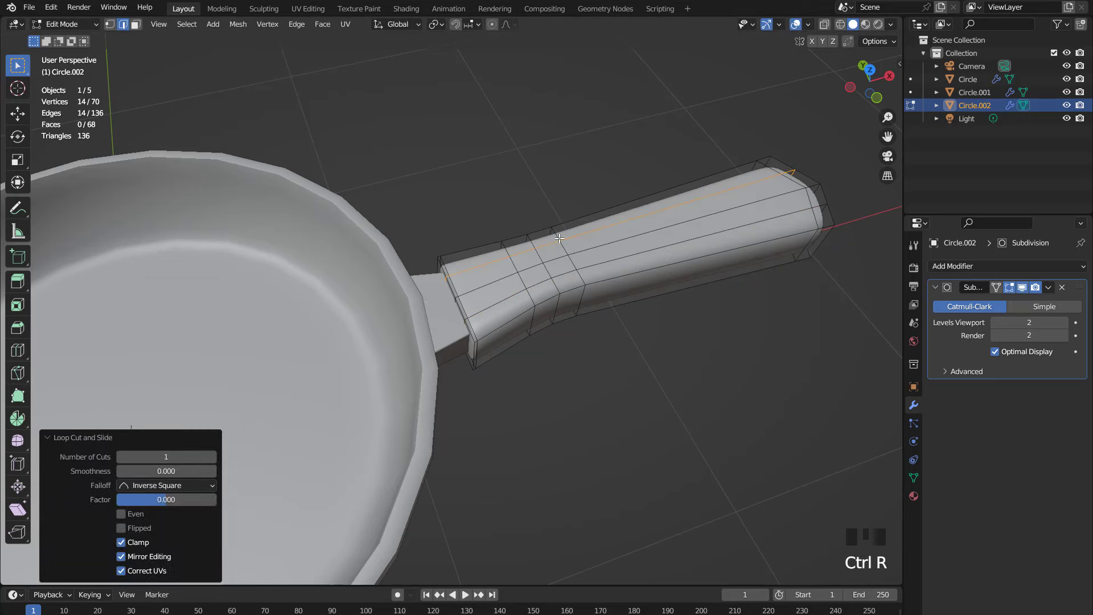
key(Tab)
Set the grip's Subdivision viewport level to 3 and check the smoothed shape.
middle_drag(591, 293, 497, 216)
middle_drag(408, 234, 327, 231)
scroll(442, 271, up, 5)
middle_drag(500, 280, 554, 298)
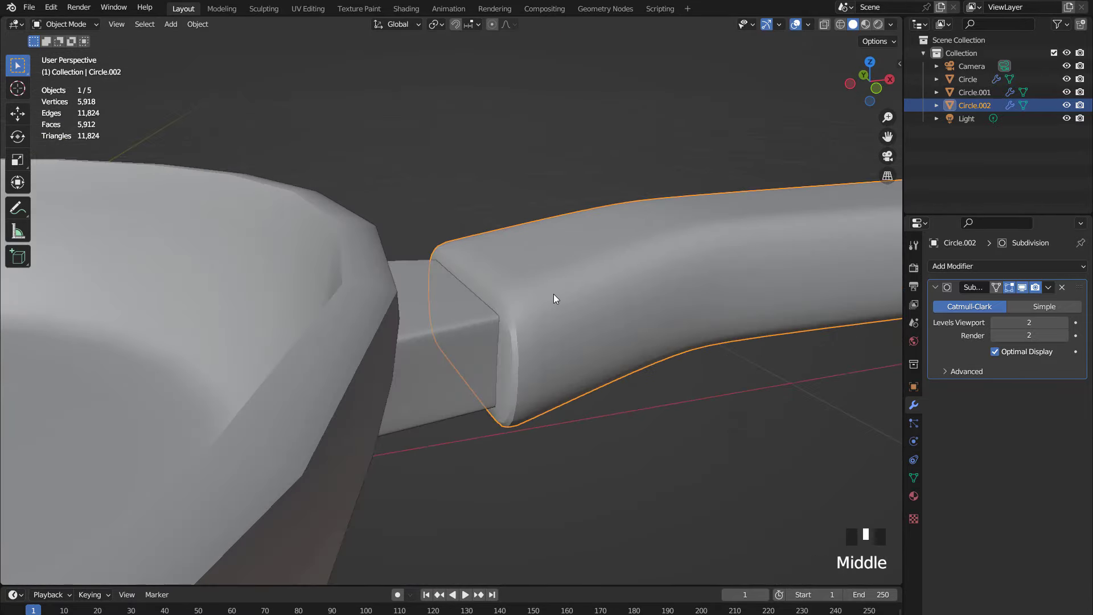
scroll(554, 298, up, 2)
click(1065, 323)
scroll(688, 320, down, 2)
middle_drag(688, 320, 604, 346)
scroll(580, 286, down, 3)
middle_drag(579, 286, 488, 310)
Round the grip's far end by moving the vertices on both sides of its tip outward along X by about 0.027 m.
key(KP_7)
shift+middle_drag(652, 297, 615, 303)
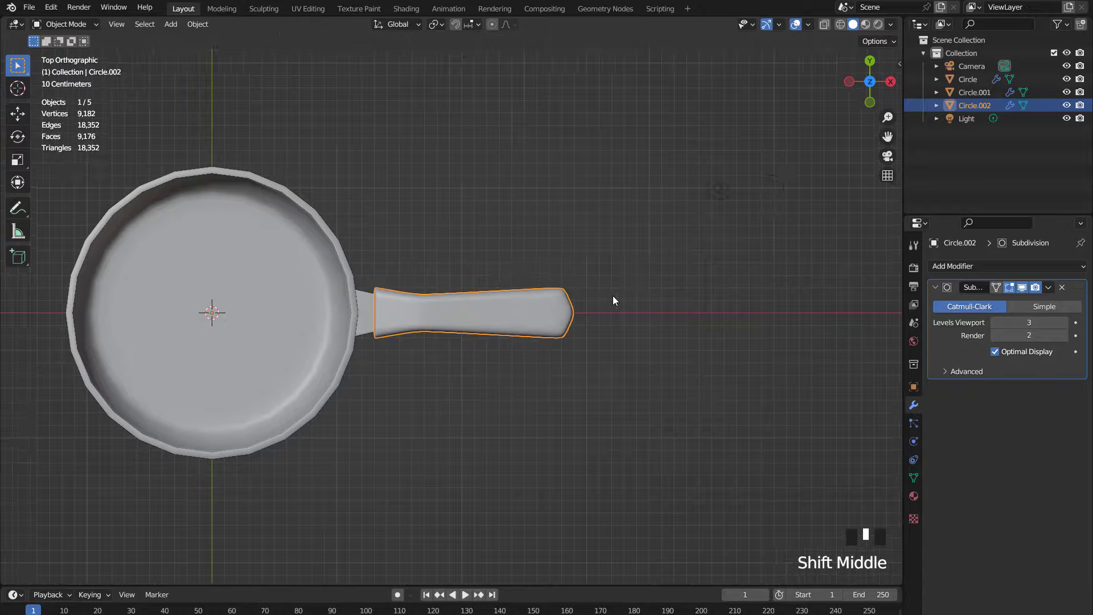
scroll(610, 300, up, 4)
key(Tab)
shift+middle_drag(724, 302, 622, 288)
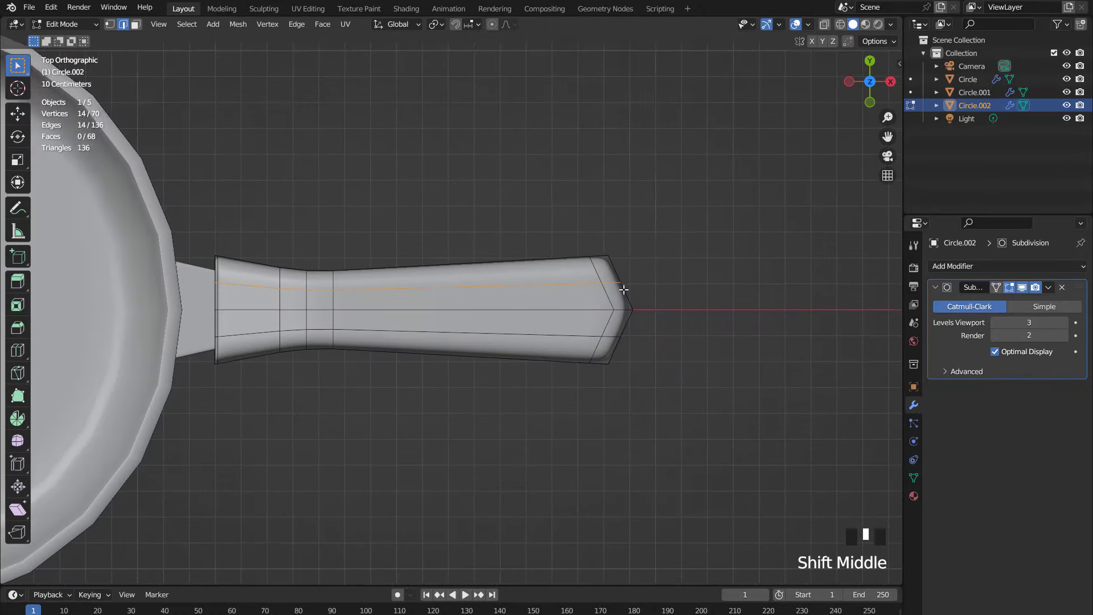
scroll(592, 280, up, 2)
click(826, 24)
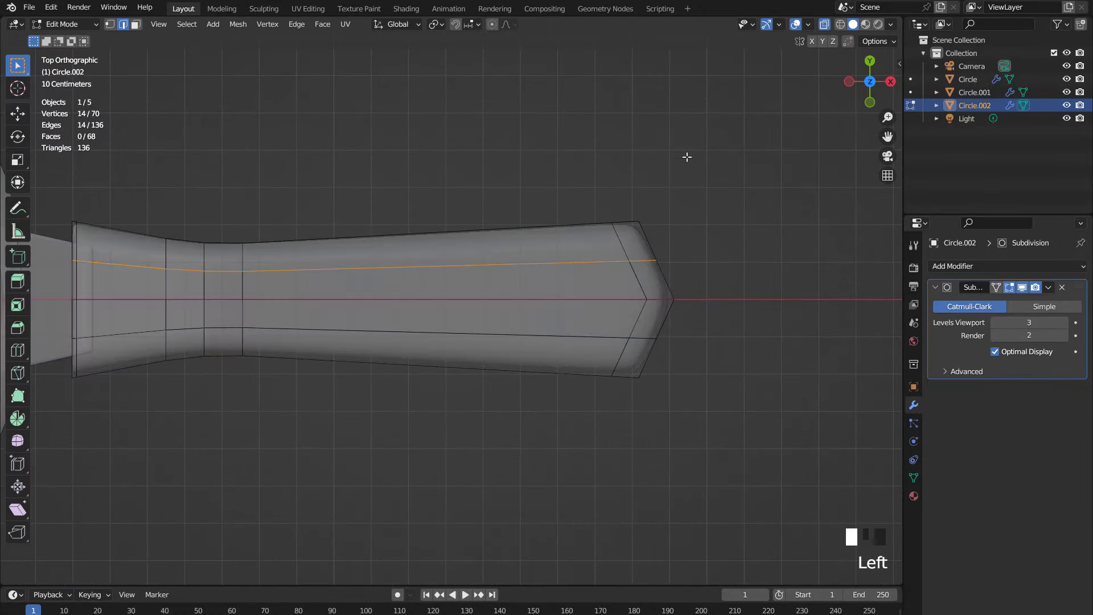
key(1)
drag(634, 248, 683, 275)
shift+drag(616, 325, 678, 352)
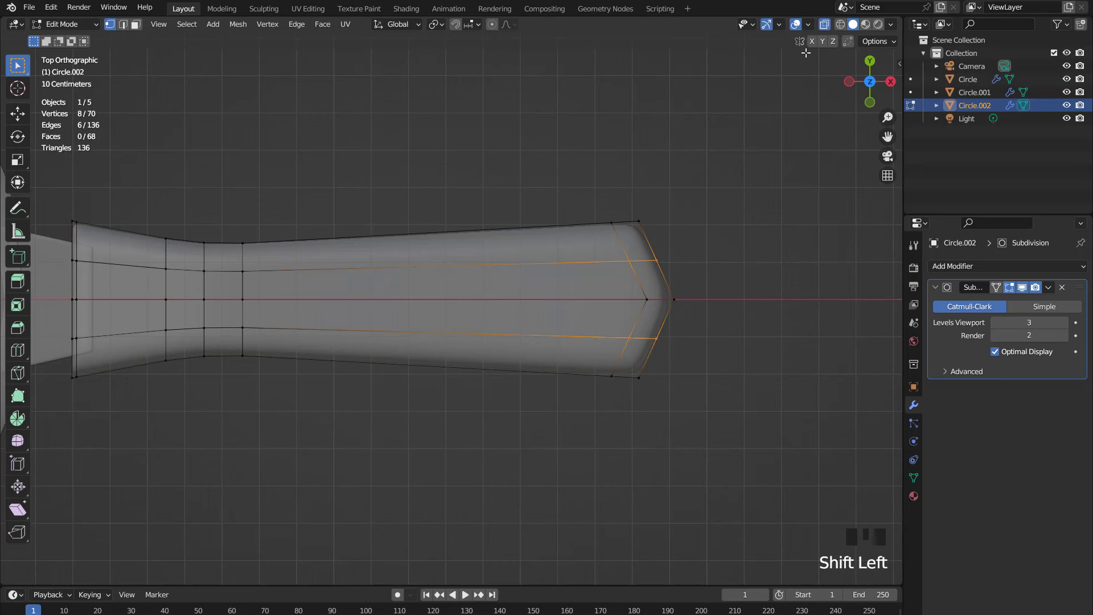
click(824, 24)
key(g)
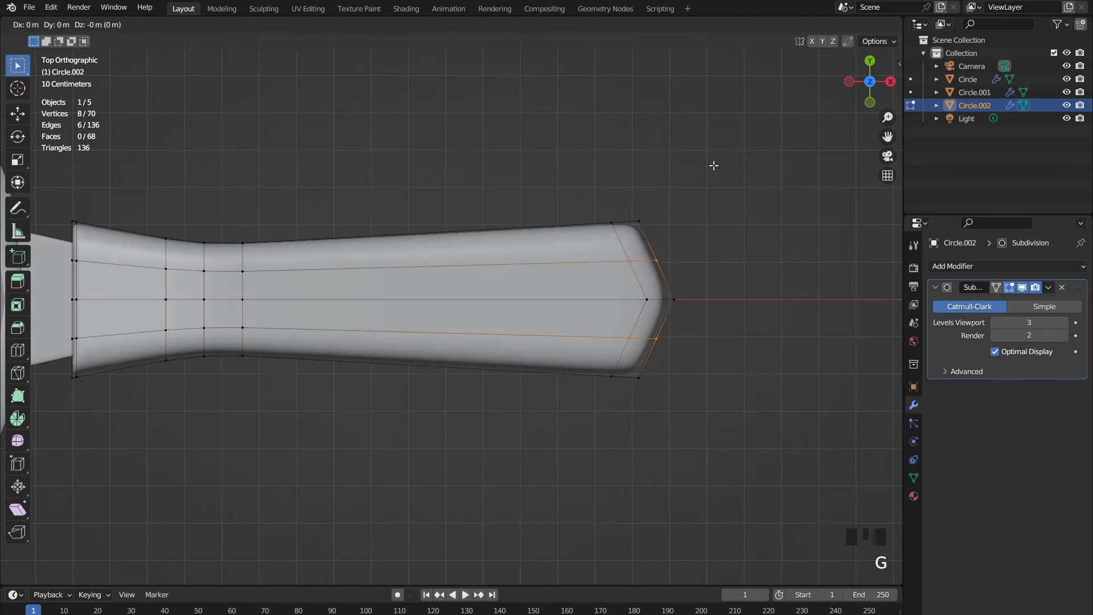
key(x)
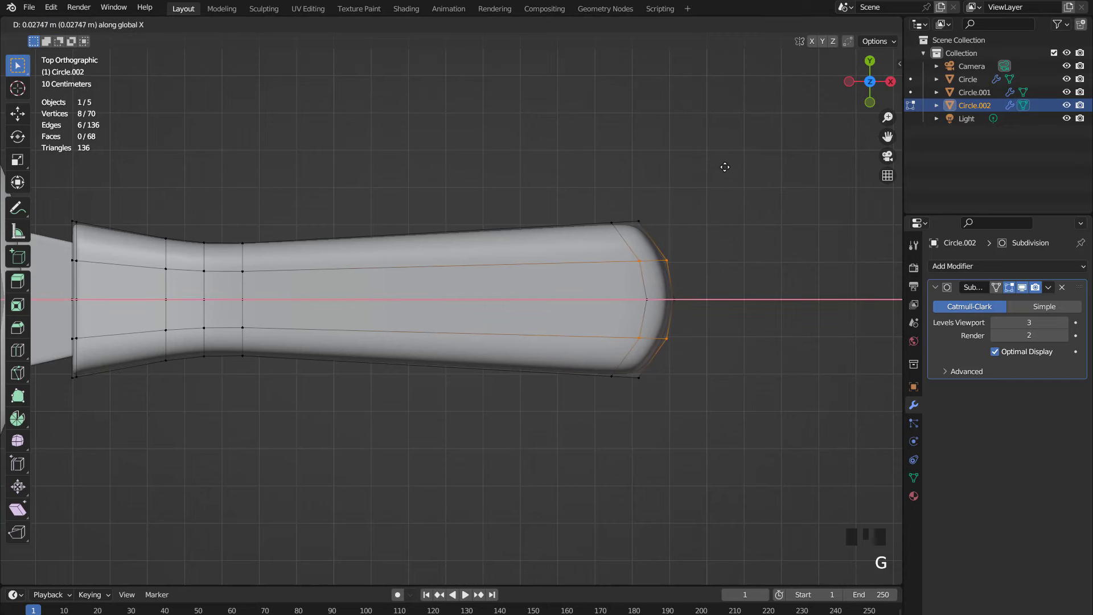
click(724, 167)
key(Tab)
Examine the grip's shape from the front and in perspective.
scroll(647, 263, down, 5)
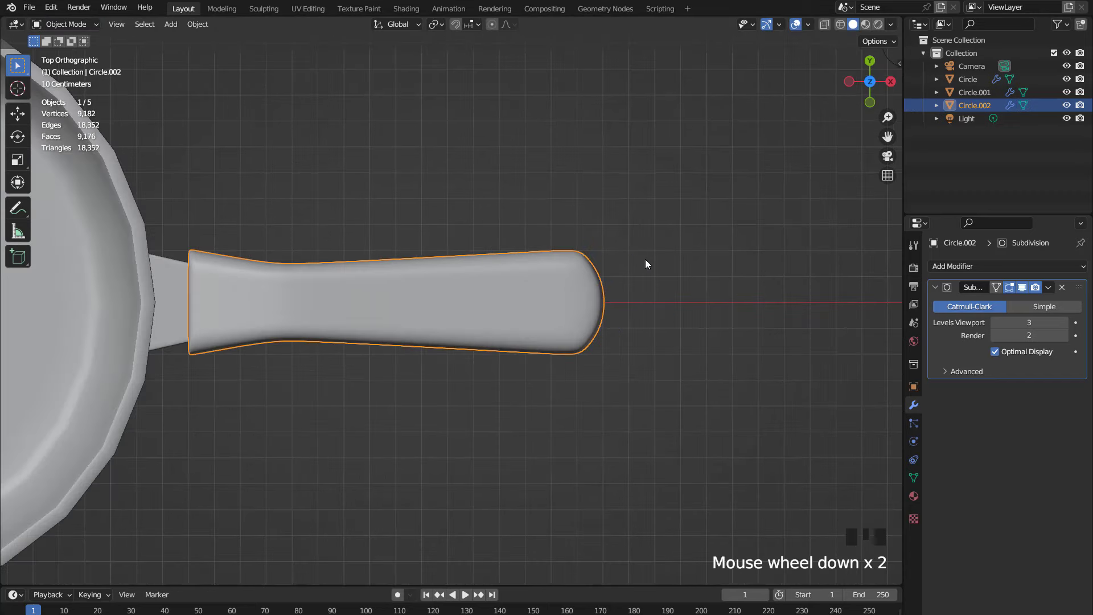
middle_drag(545, 237, 598, 212)
scroll(598, 212, up, 2)
key(KP_1)
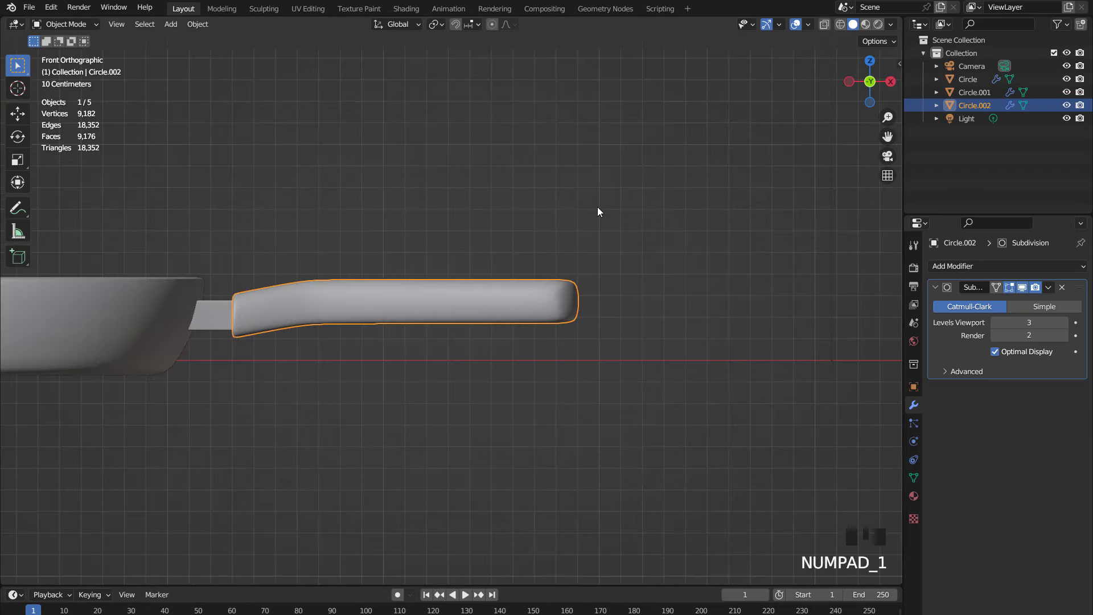
scroll(597, 211, up, 1)
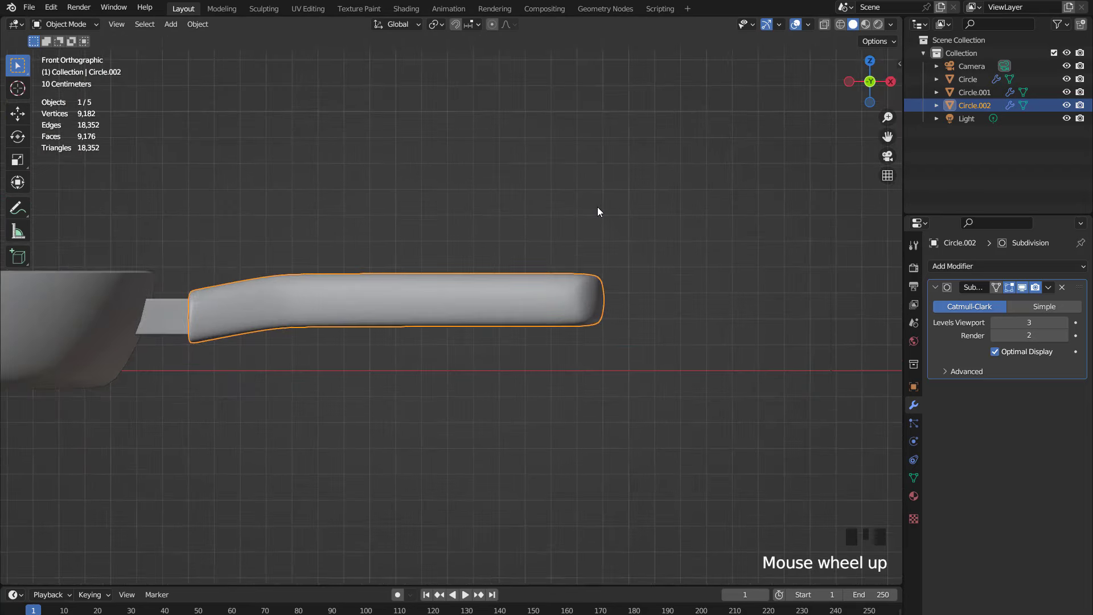
scroll(581, 200, down, 1)
middle_drag(581, 200, 589, 255)
scroll(507, 278, down, 2)
Set the round pan body's Subdivision viewport level to 3.
key(KP_7)
scroll(506, 279, down, 3)
click(383, 230)
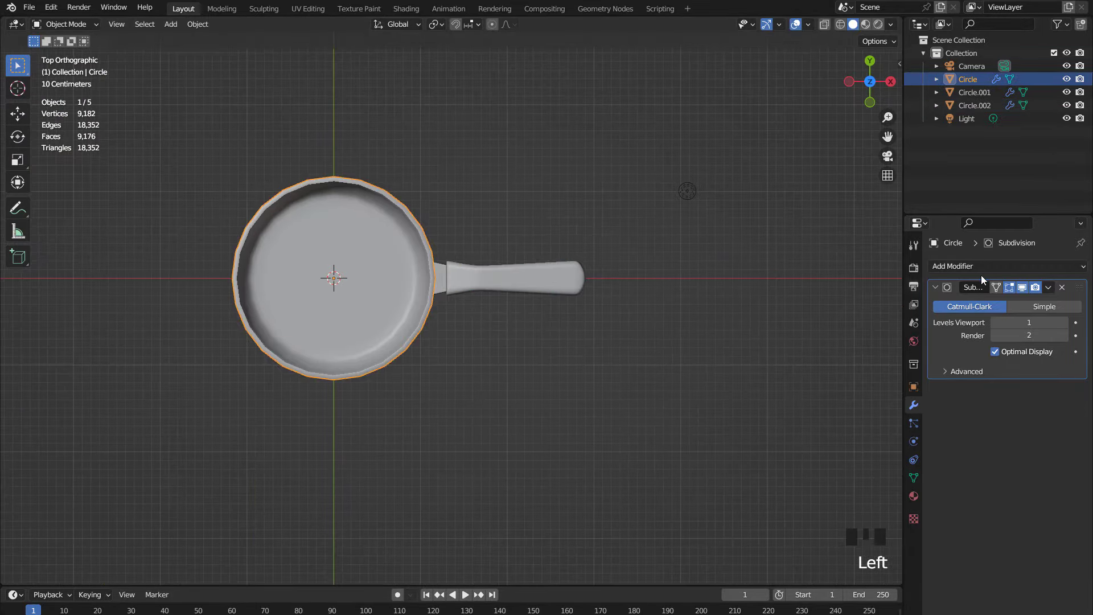
click(1065, 322)
click(1065, 323)
View the whole pan in perspective and switch the viewport to Material Preview shading.
scroll(541, 278, up, 2)
middle_drag(541, 274, 752, 75)
scroll(555, 221, up, 3)
scroll(556, 228, down, 3)
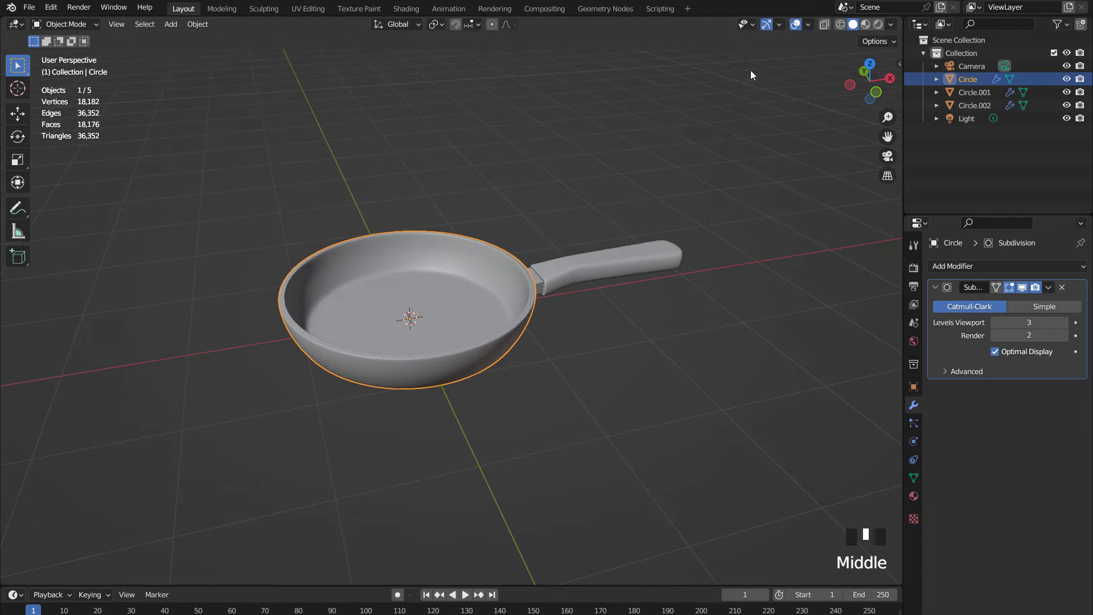
click(866, 24)
scroll(580, 186, up, 2)
scroll(580, 187, down, 1)
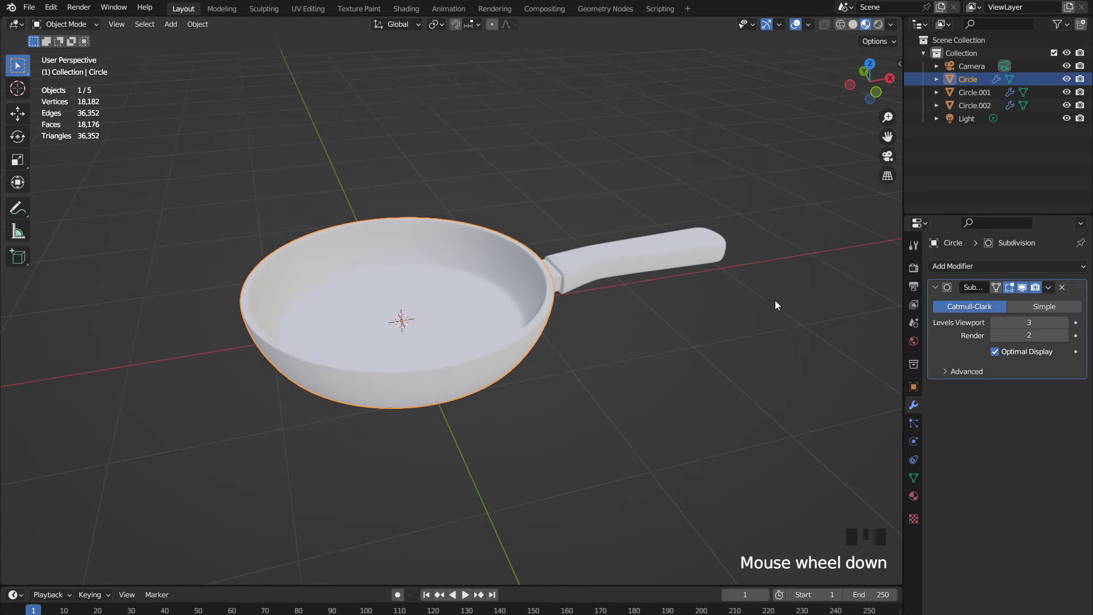
Assign the existing material named Material to the pan body and darken its Base Color to near black.
click(913, 497)
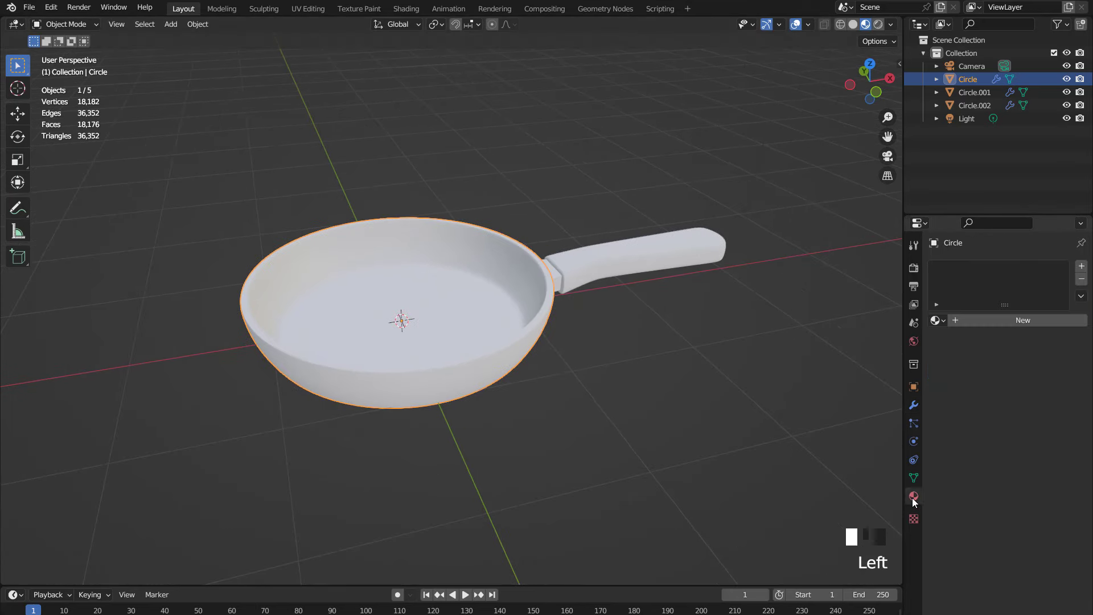
click(943, 322)
click(855, 340)
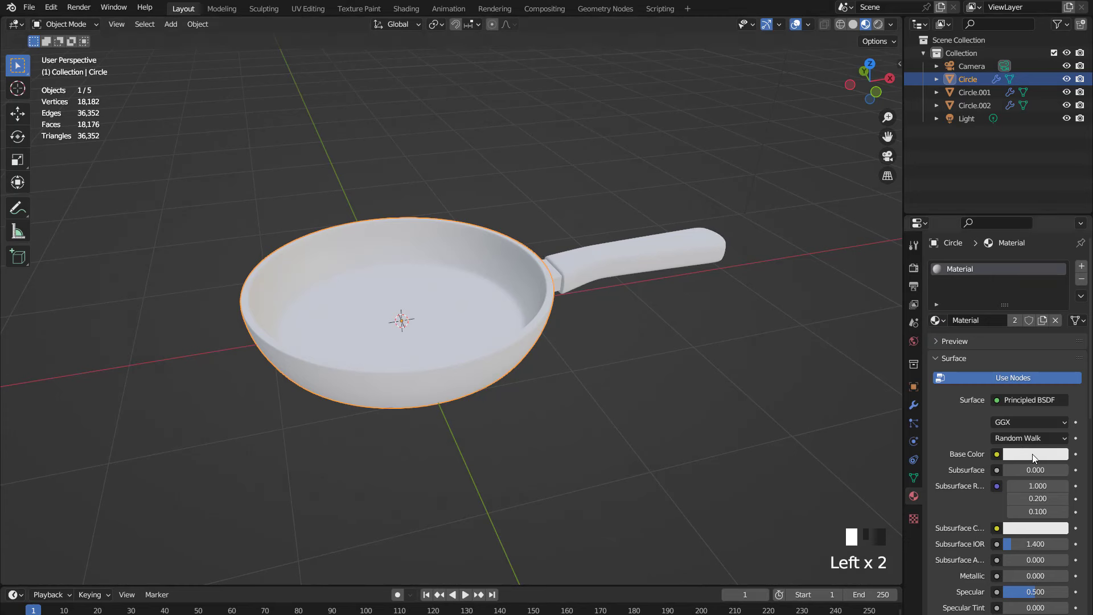
scroll(1033, 454, down, 1)
click(1032, 433)
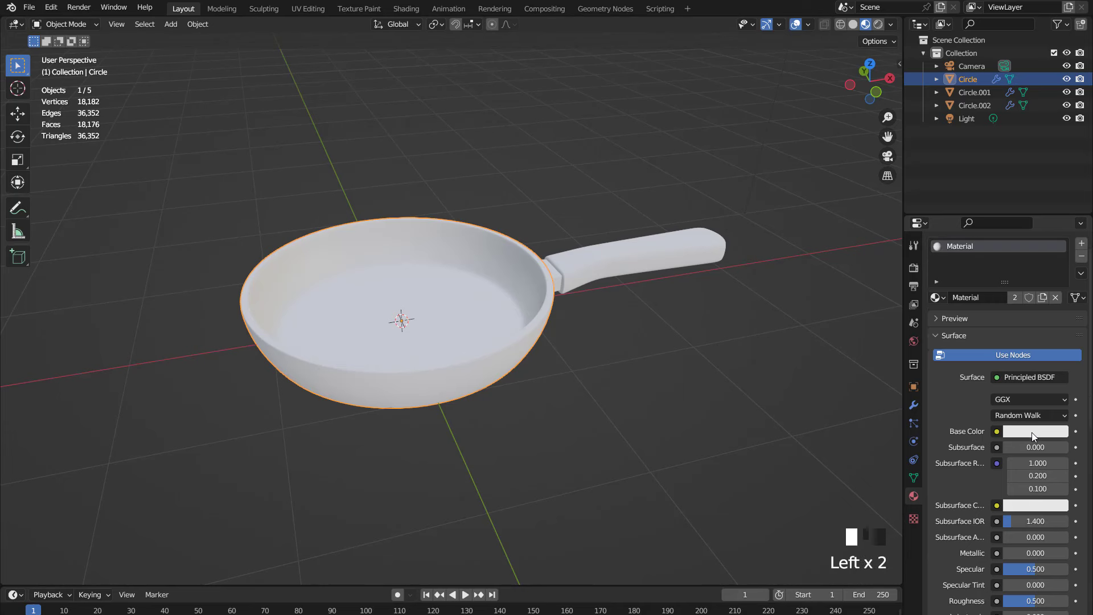
drag(1058, 252, 1059, 323)
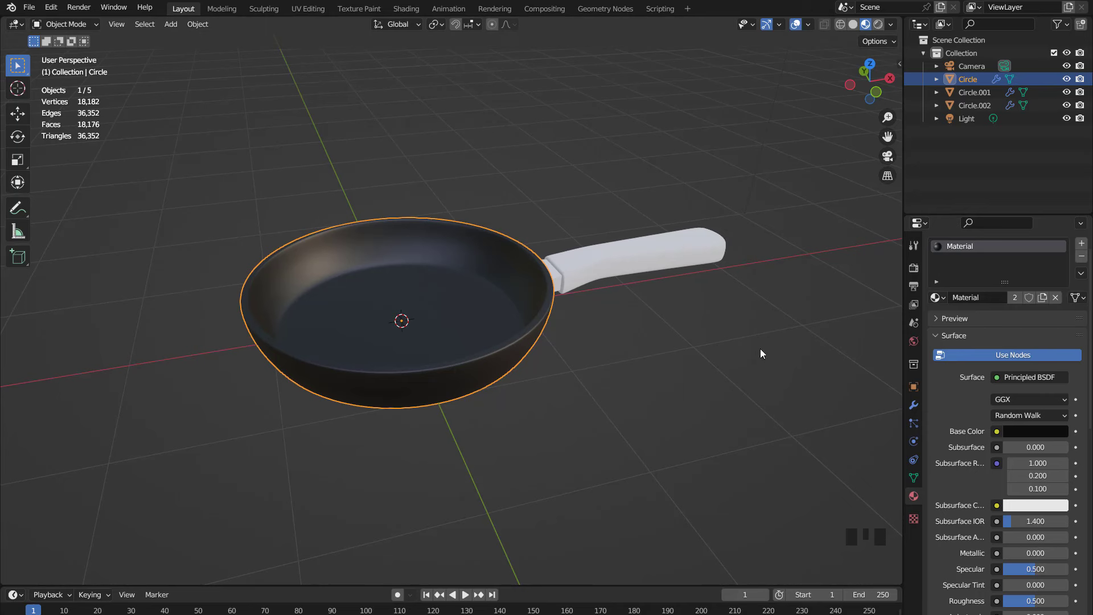
Set the pan body material's Metallic to 1.000 and Roughness to about 0.267.
scroll(1006, 388, down, 4)
drag(1007, 463, 1071, 463)
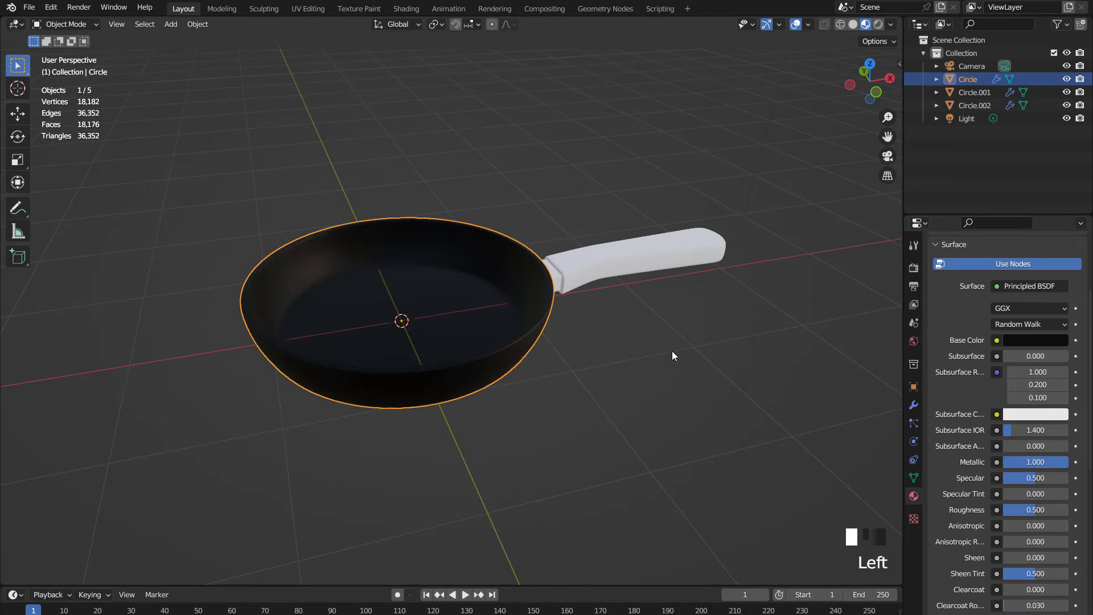
scroll(502, 329, up, 2)
scroll(601, 347, down, 2)
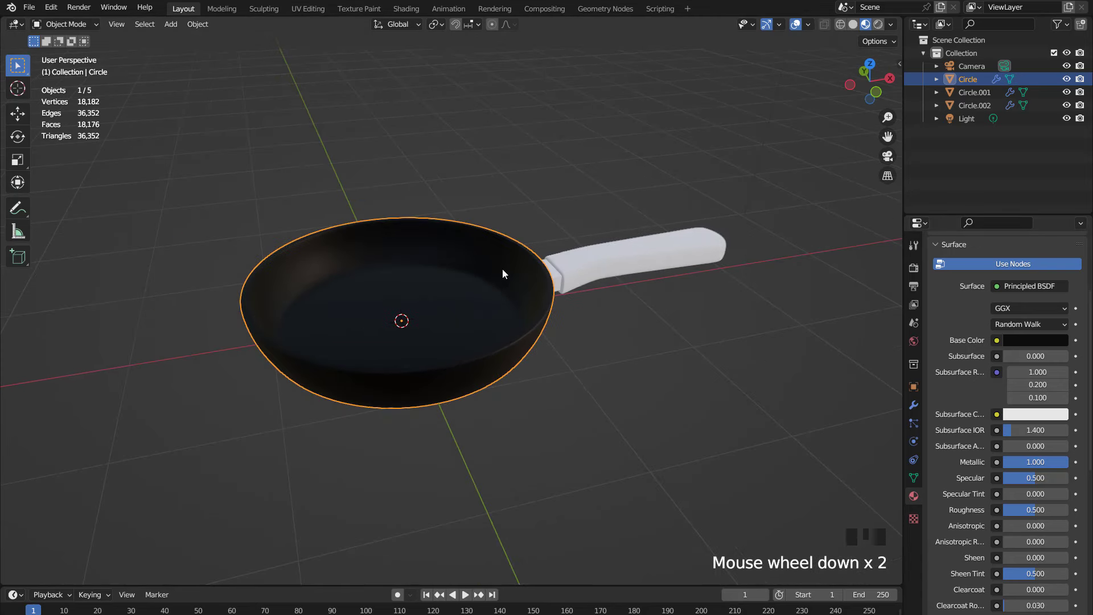
middle_drag(502, 268, 517, 292)
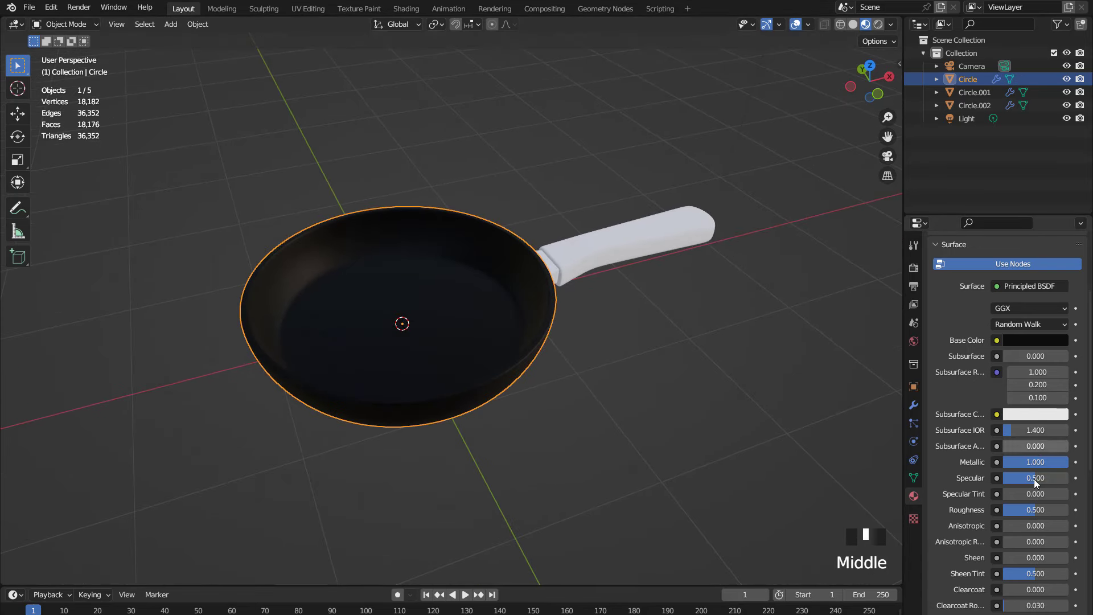
drag(1068, 510, 1059, 510)
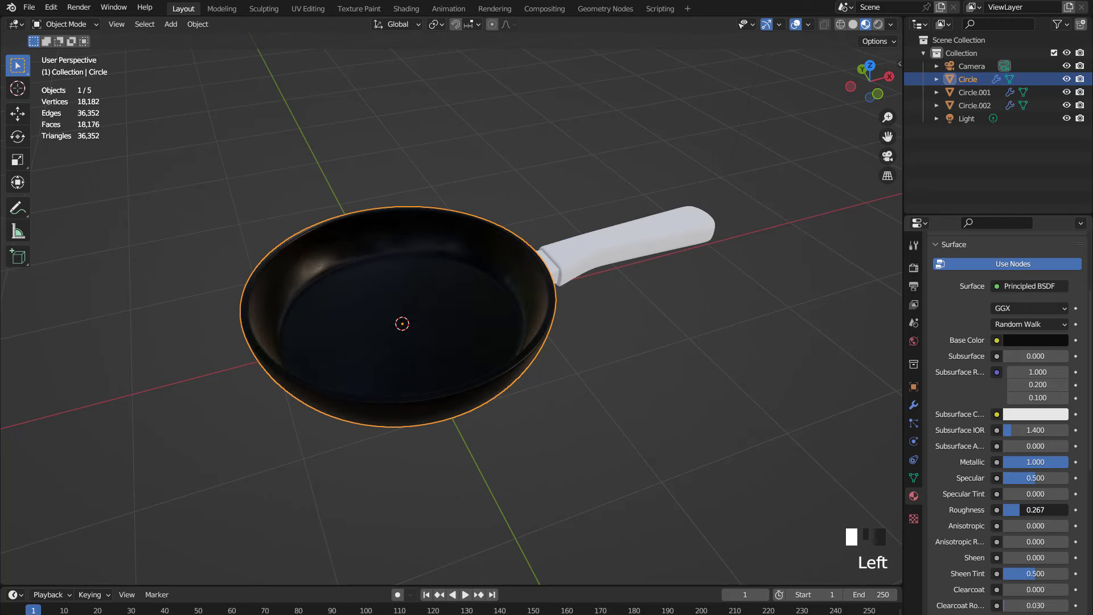
Lighten the pan body material's Base Color to a Value of about 0.020 and set its Roughness to about 0.362.
click(1037, 342)
drag(1058, 244, 1058, 236)
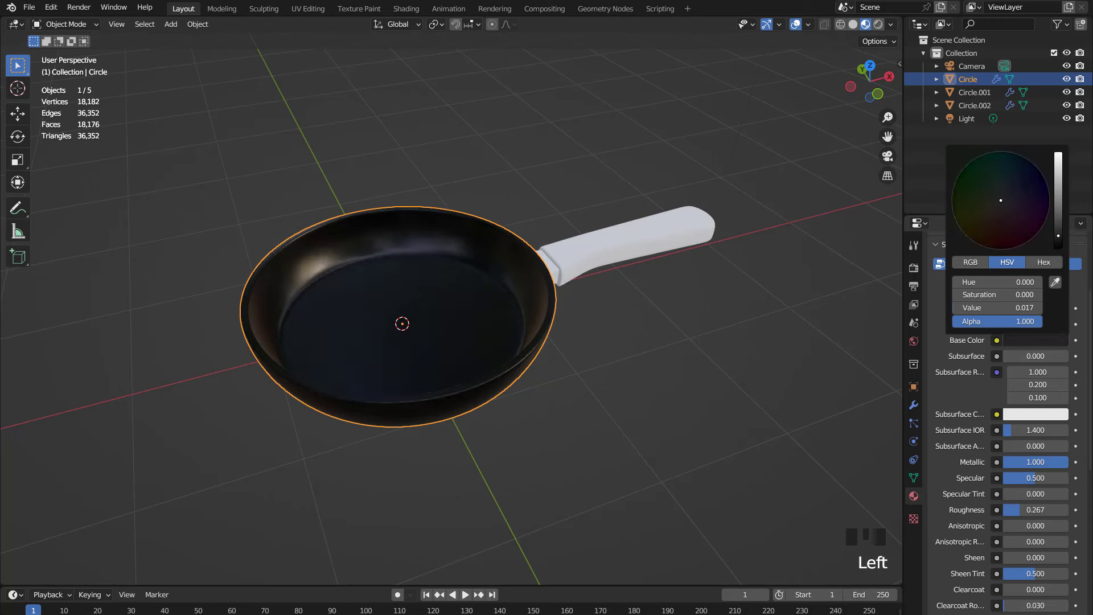
drag(1013, 509, 1018, 510)
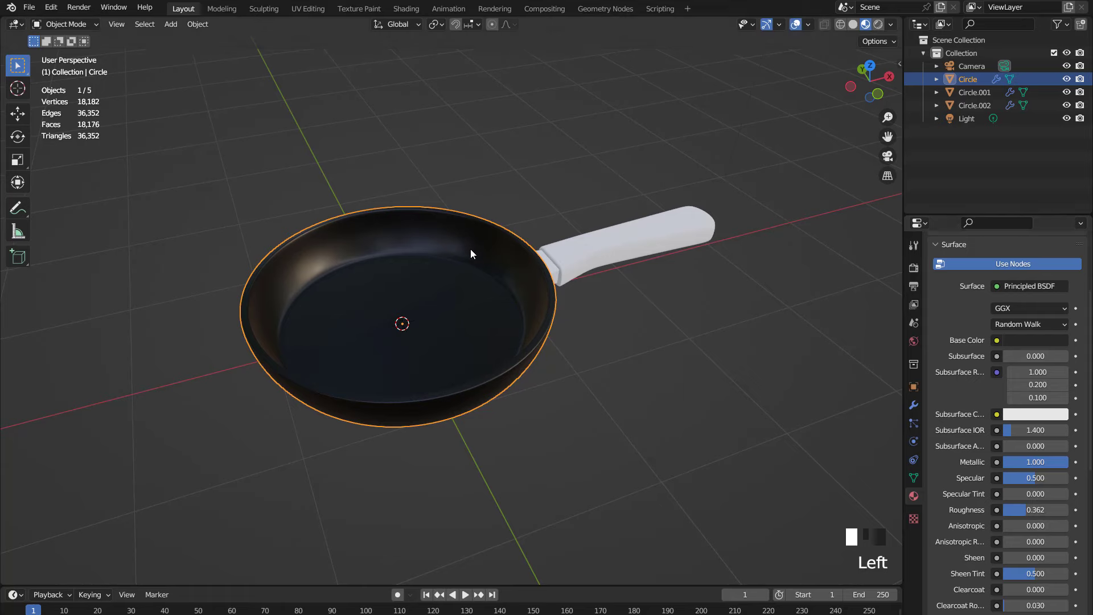
Examine the pan body's black finish from several angles with the viewport overlays hidden, and show the overlays again.
middle_drag(470, 248, 493, 312)
scroll(499, 273, up, 5)
middle_drag(499, 274, 464, 244)
click(797, 26)
scroll(612, 216, down, 2)
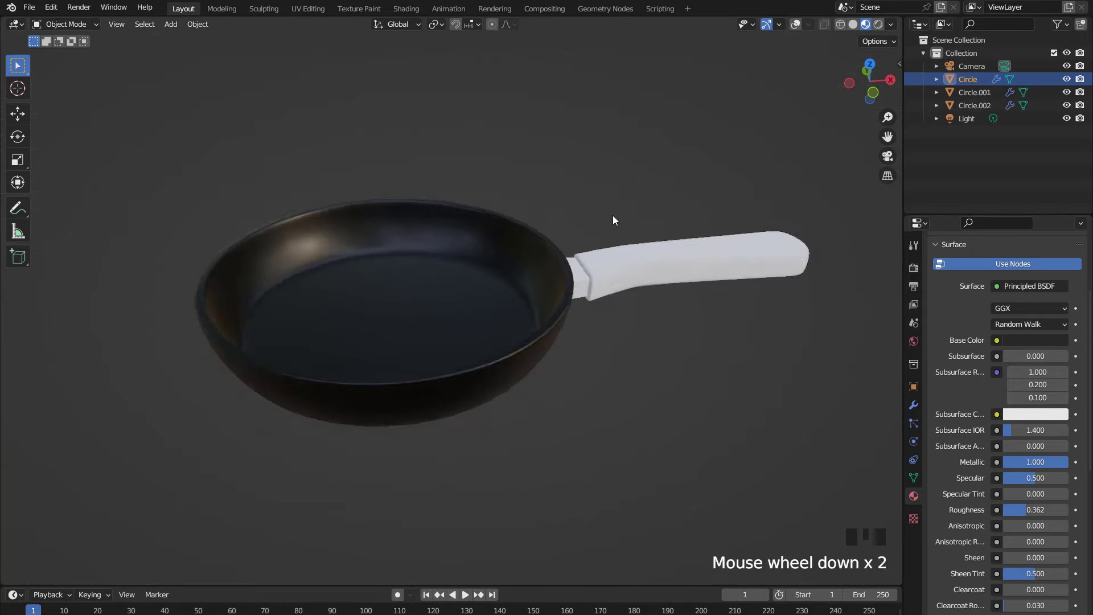
middle_drag(613, 215, 579, 184)
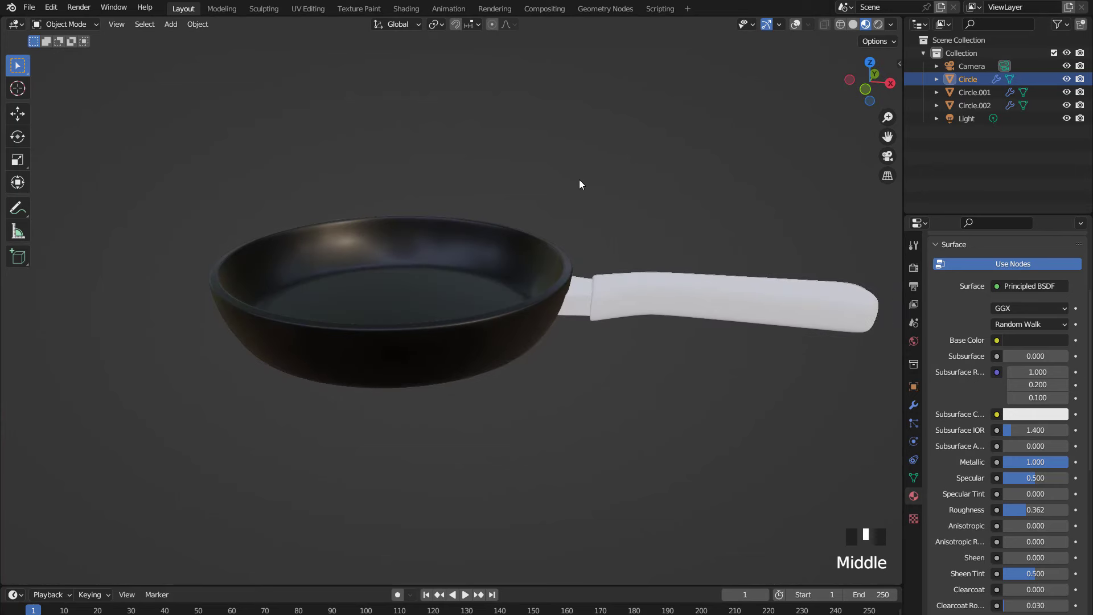
click(797, 24)
Assign the pan body's material, Material, to the bracket between pan and grip and make it an independent copy.
click(578, 291)
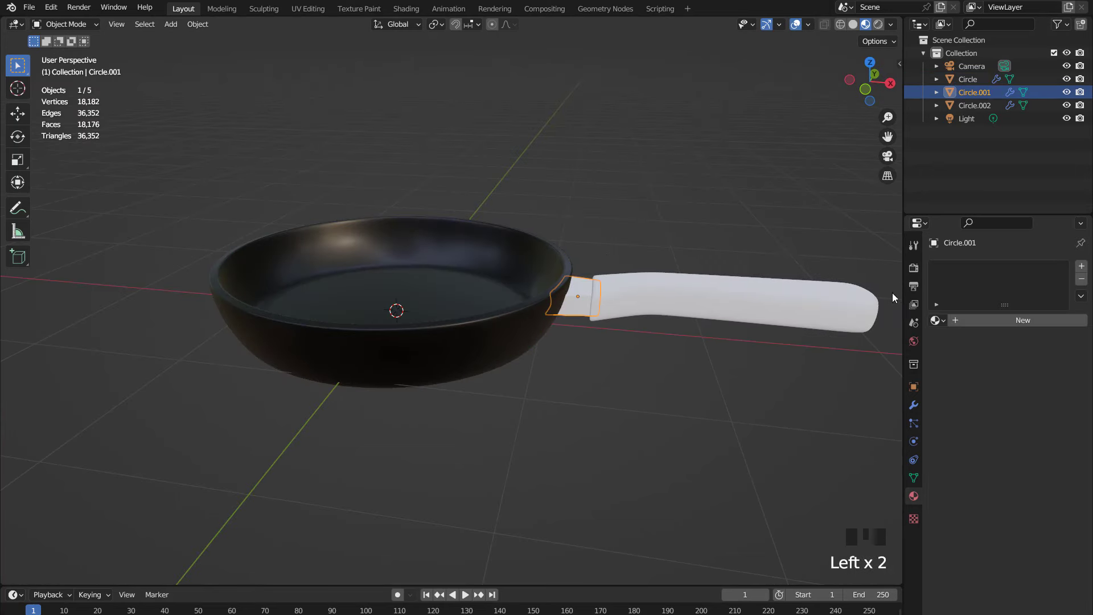
click(939, 320)
click(861, 339)
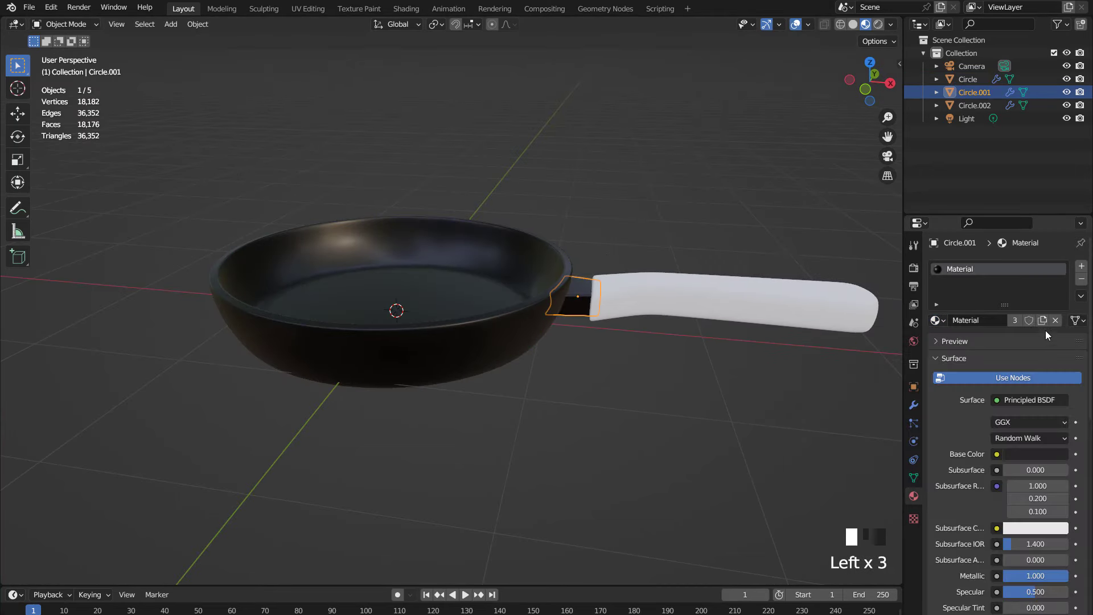
click(1042, 320)
Change the bracket material's Base Color to white, keeping it metallic, and check it beside the black pan.
click(1037, 454)
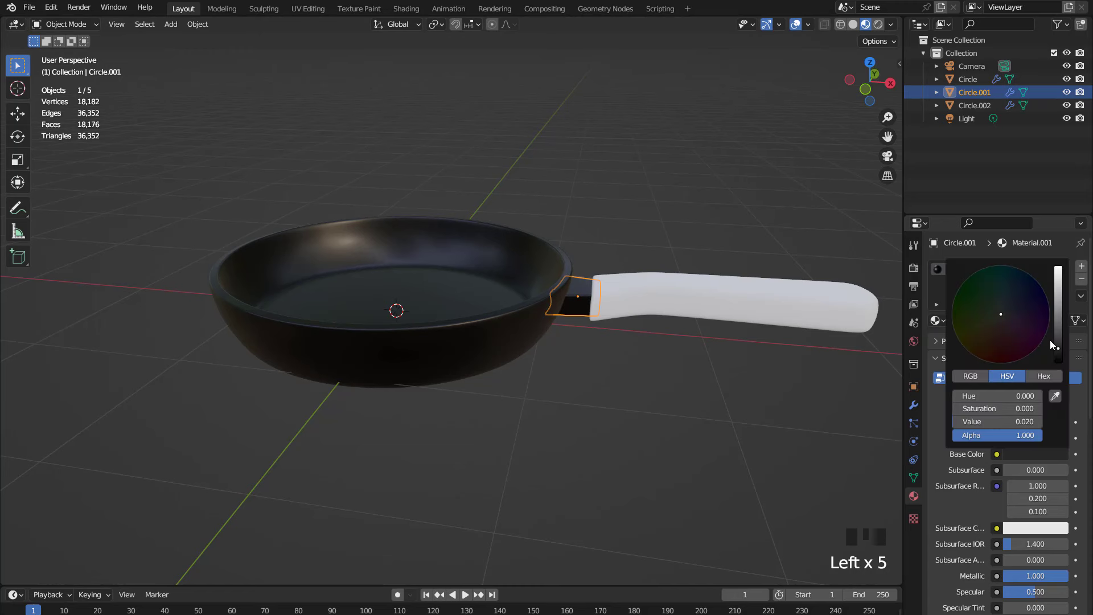
drag(1058, 349, 1059, 267)
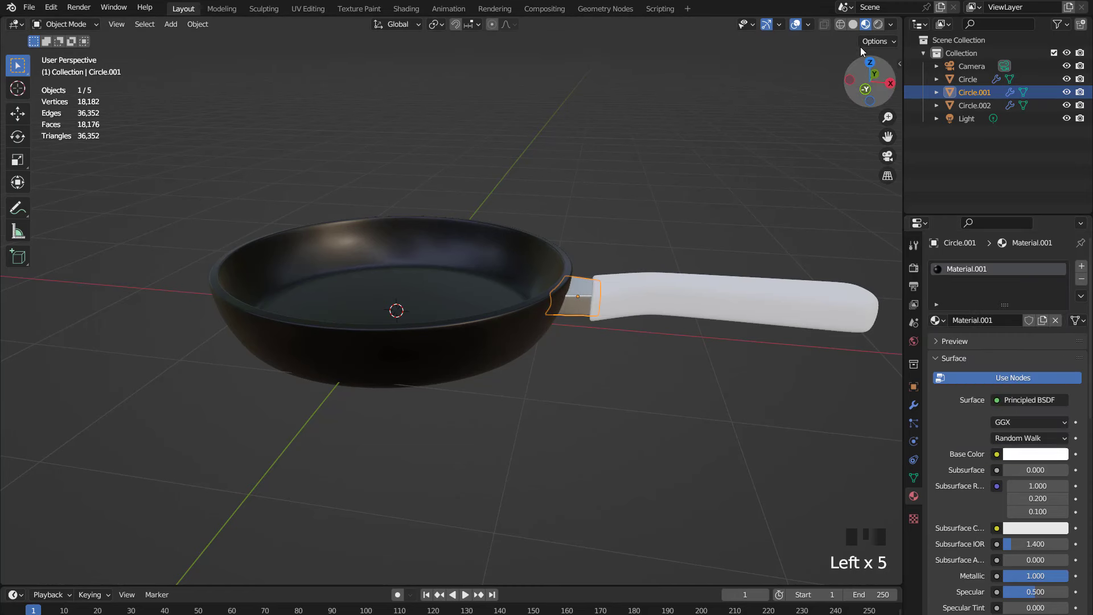
drag(865, 63, 688, 167)
middle_drag(688, 167, 706, 197)
click(796, 24)
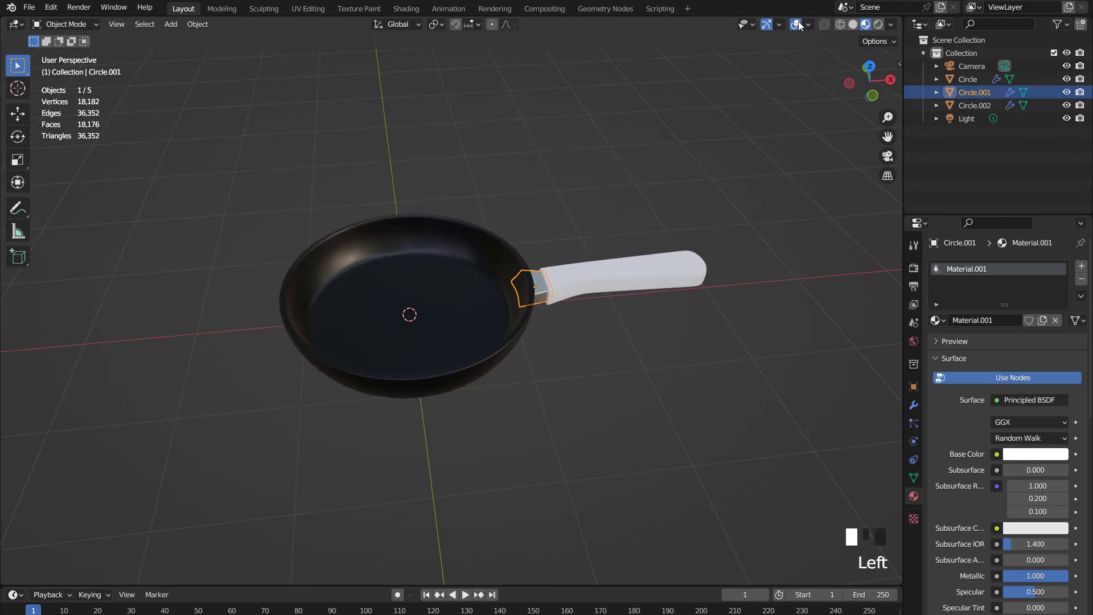
Create a new material for the grip and set its Base Color to a dark orange with Value about 0.405.
click(662, 274)
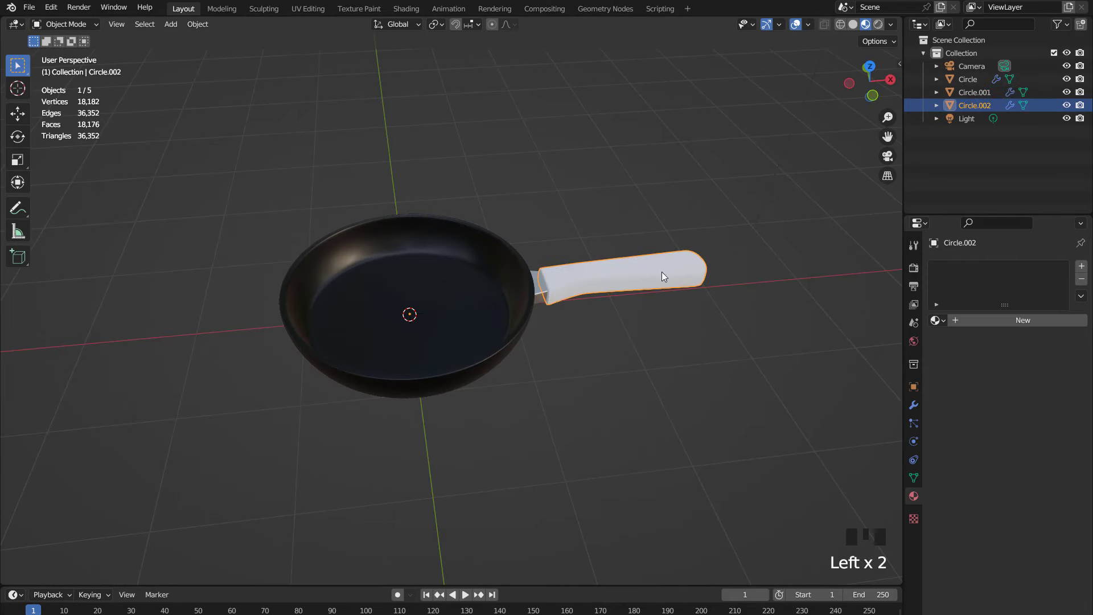
click(1014, 321)
click(1033, 453)
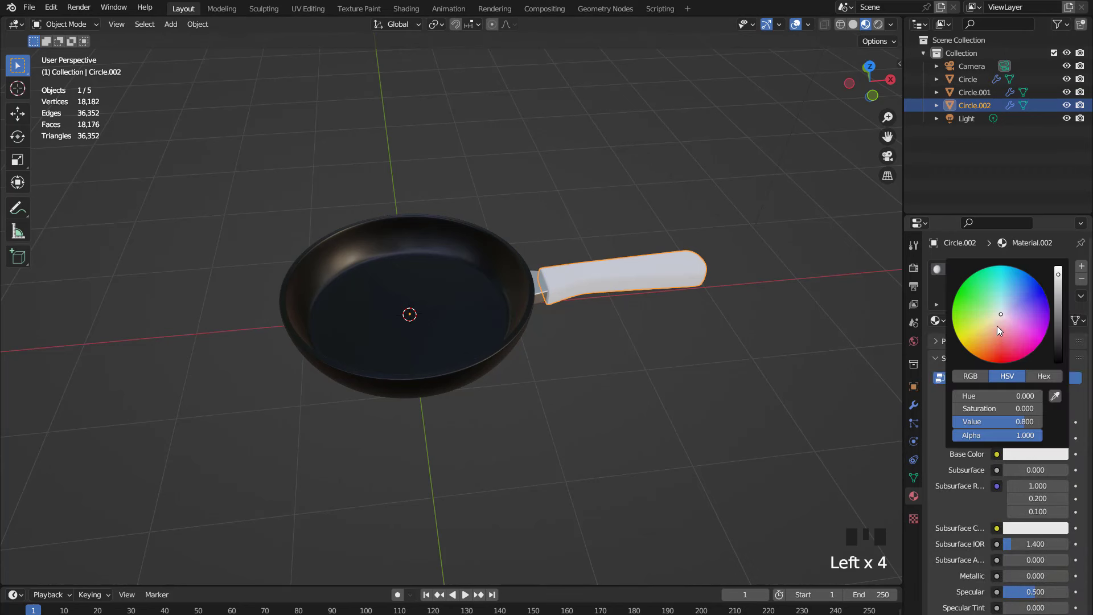
click(990, 355)
drag(986, 355, 987, 354)
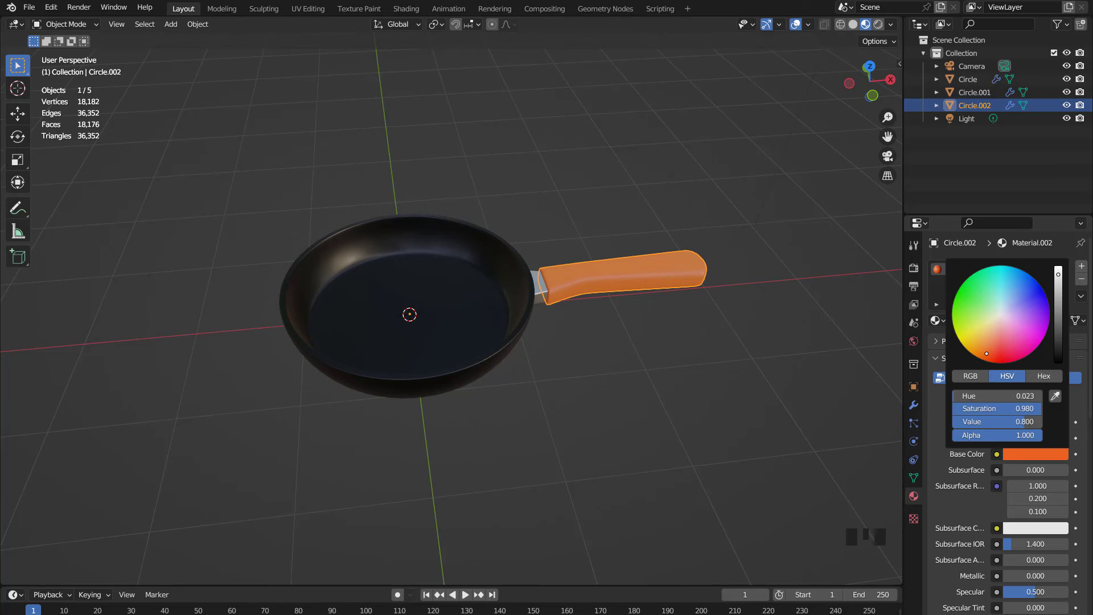
drag(1058, 283, 1058, 297)
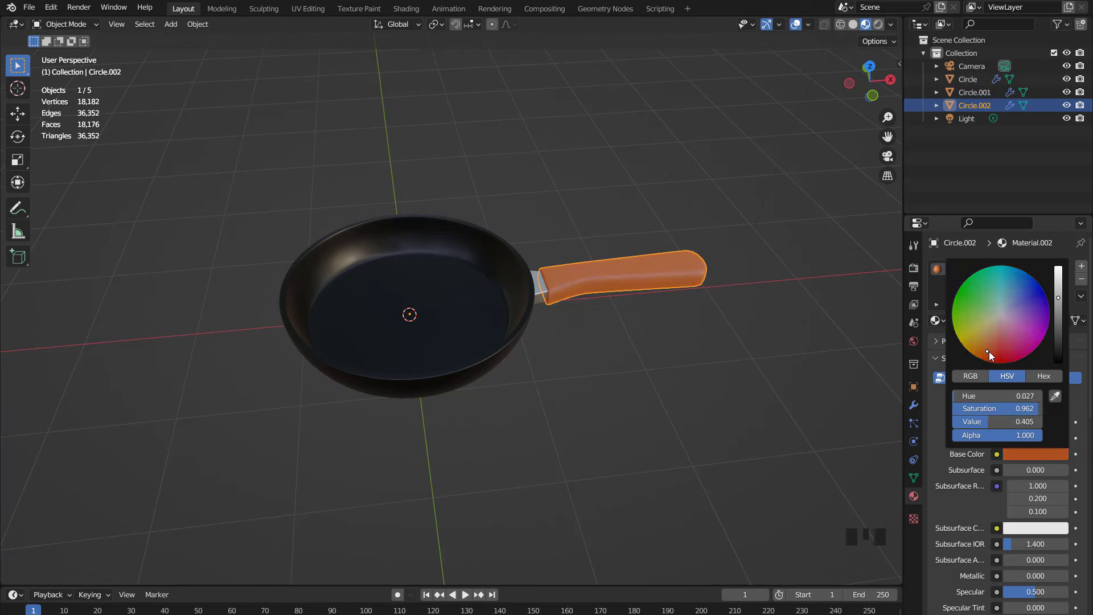
drag(984, 350, 990, 354)
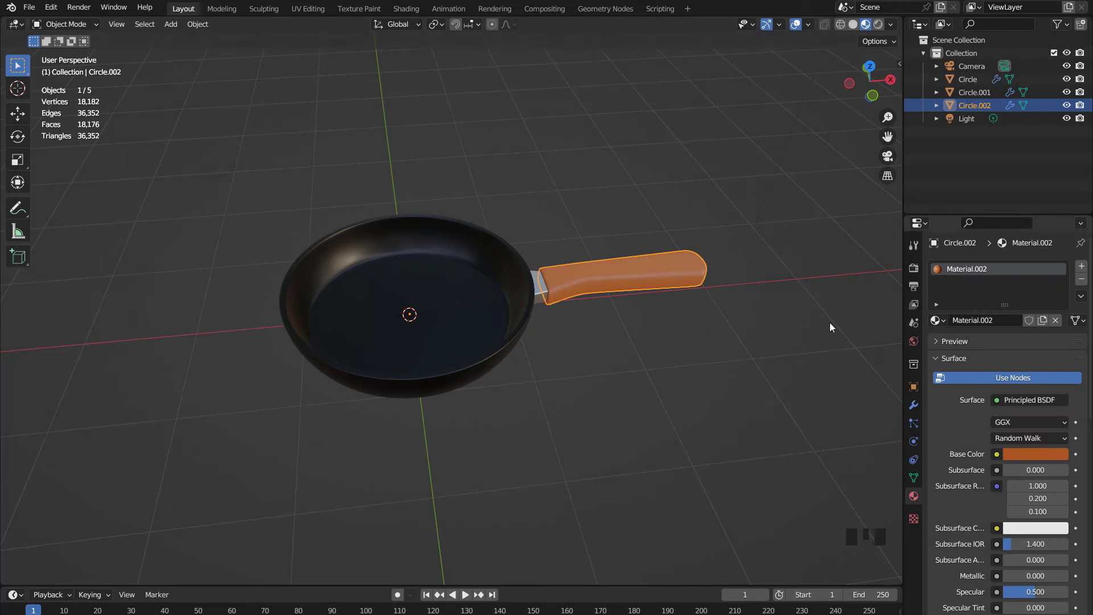
Hide the viewport overlays and set the grip material's Roughness to about 0.483.
click(799, 26)
middle_drag(564, 245, 712, 229)
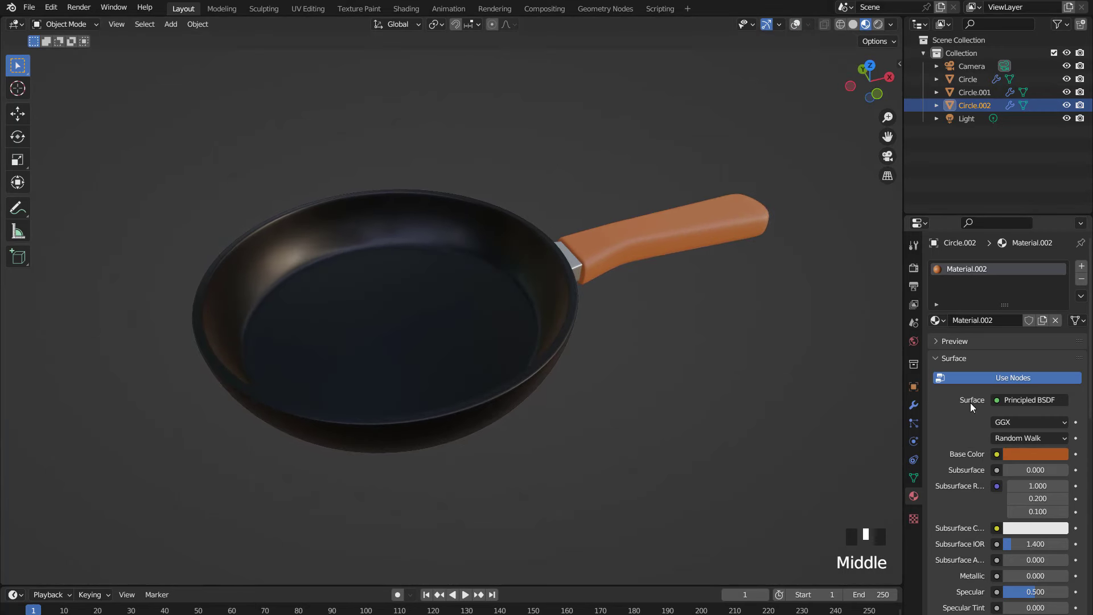
scroll(988, 421, down, 6)
mouse_move(1021, 488)
mouse_down()
mouse_move(1008, 488)
mouse_move(1019, 488)
mouse_up()
middle_drag(649, 254, 344, 293)
scroll(438, 294, down, 2)
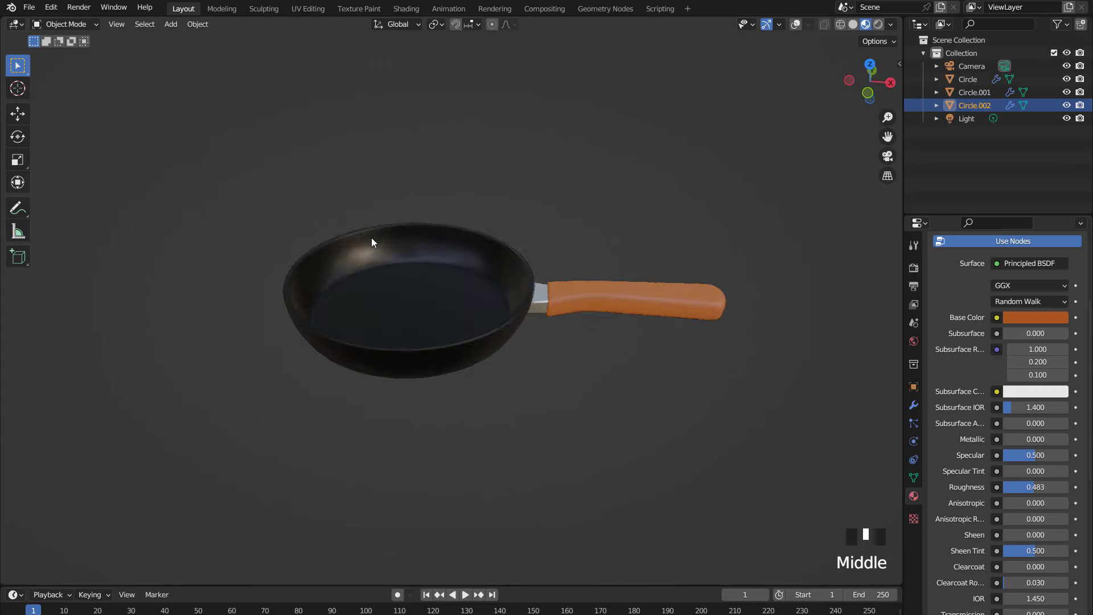